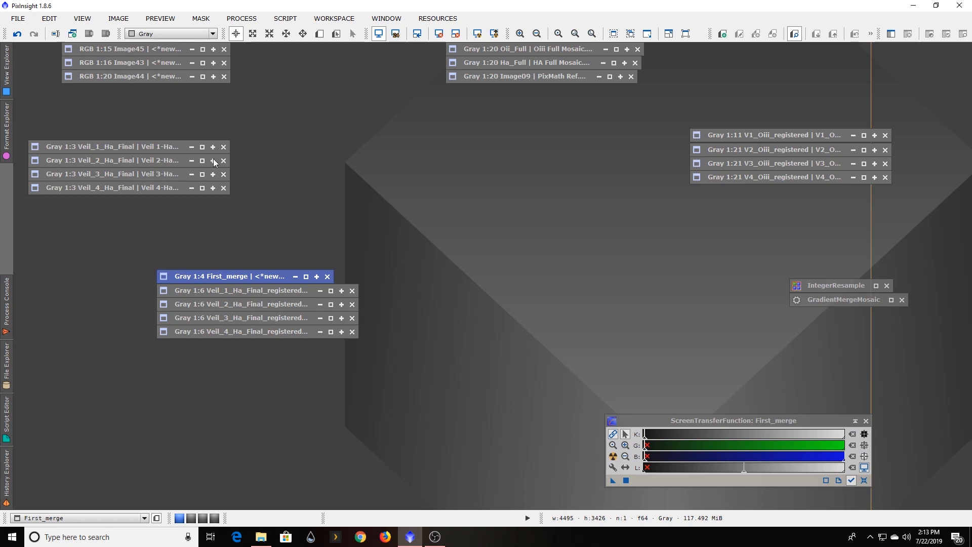
Expand the Veil_1, Veil_2, Veil_3 and Veil_4 Ha_Final image windows to view each mosaic panel
double_click(158, 147)
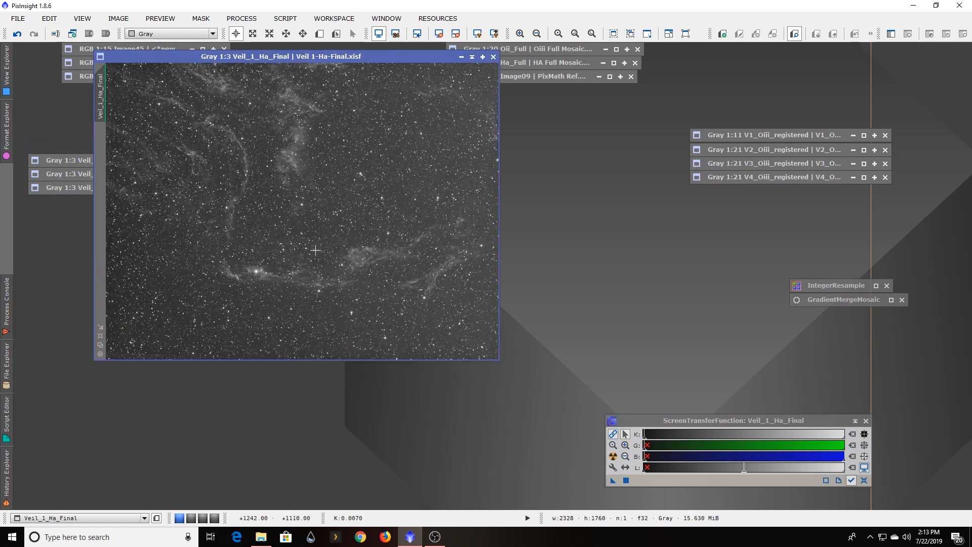
double_click(74, 161)
left_click_drag(225, 157, 343, 164)
double_click(69, 175)
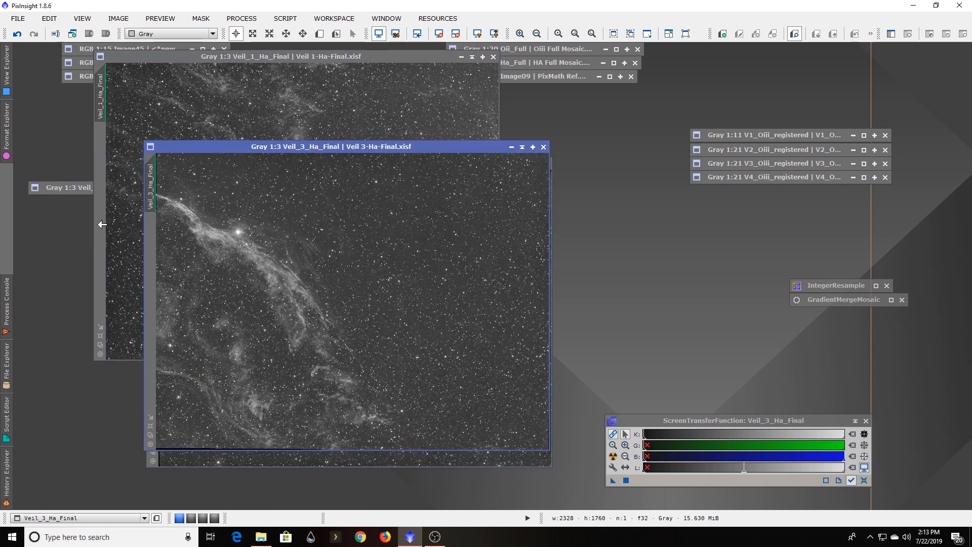
double_click(56, 188)
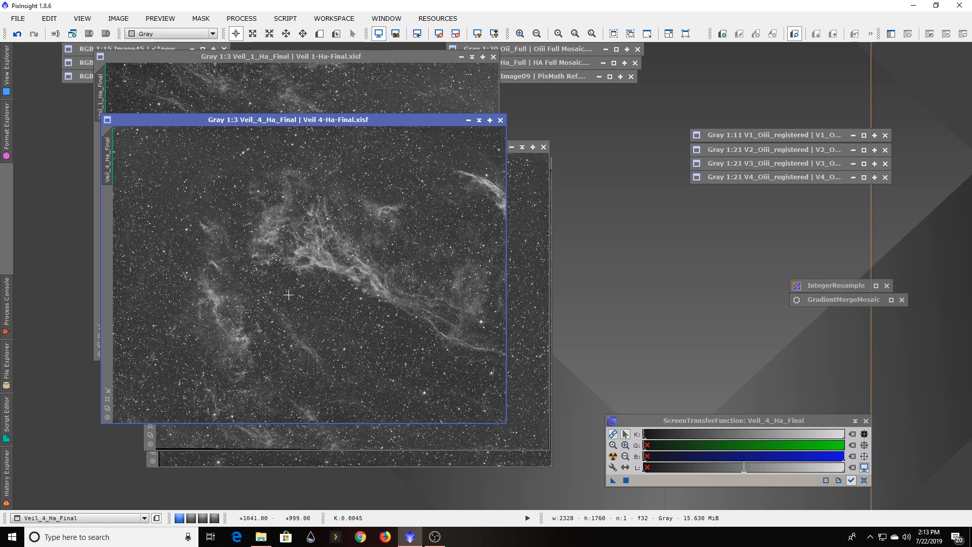
Open the IntegerResample process window and examine the star detail in Veil_4_Ha_Final up close
double_click(834, 285)
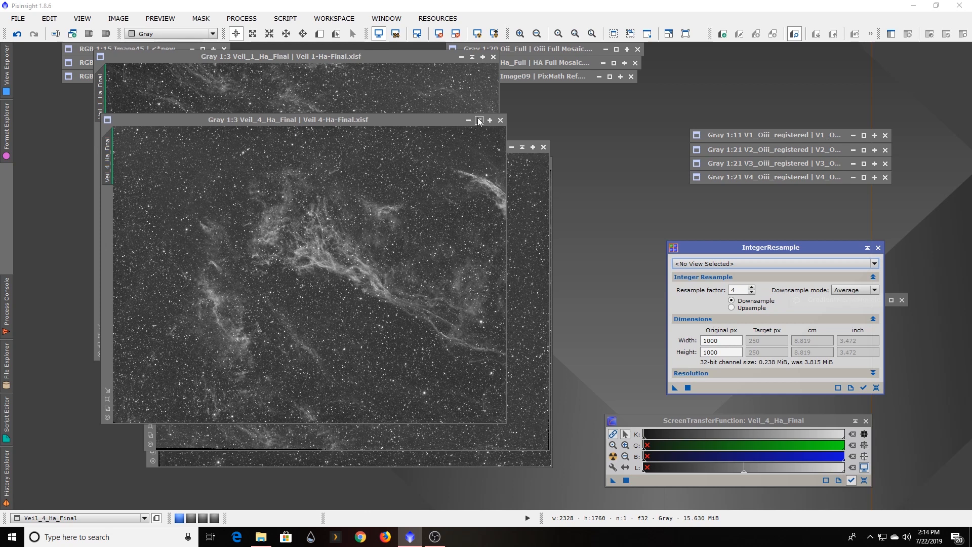
scroll(394, 236, "up", 3)
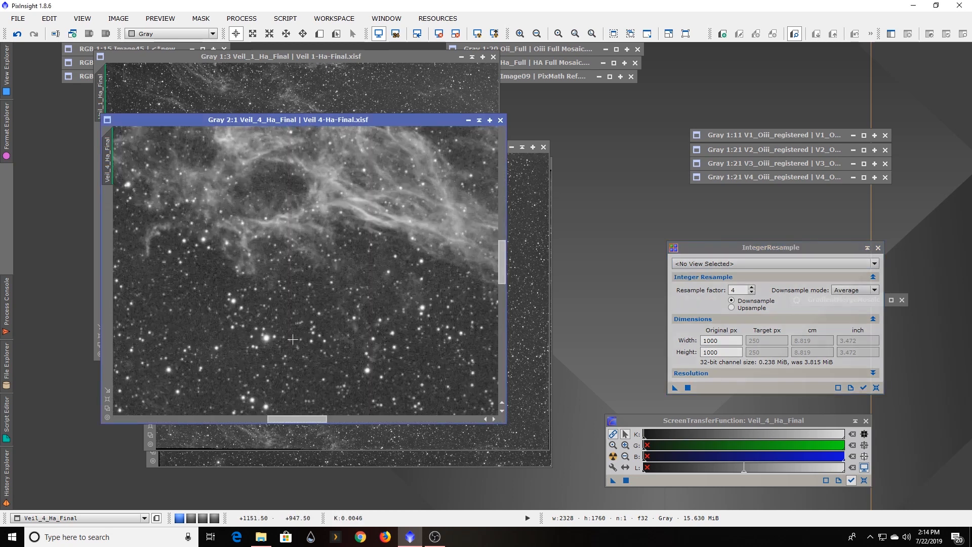
scroll(273, 277, "up", 1)
scroll(387, 290, "down", 4)
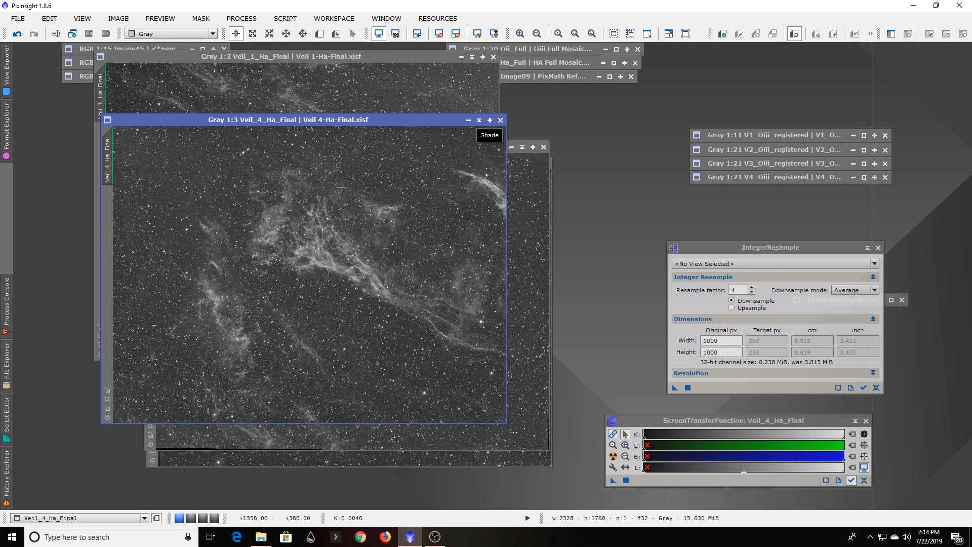
Collapse the four Veil Ha_Final image windows back to their title bars
left_click(480, 123)
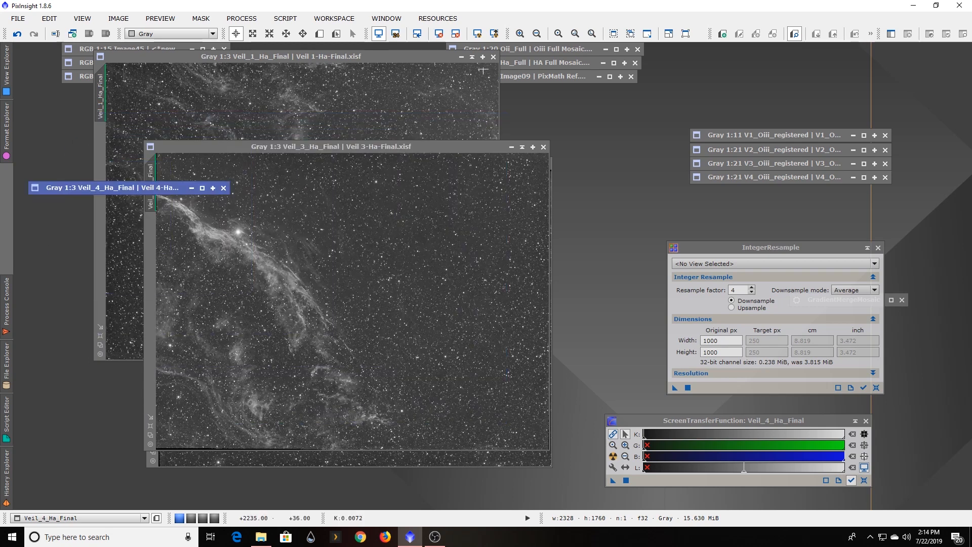
left_click(472, 57)
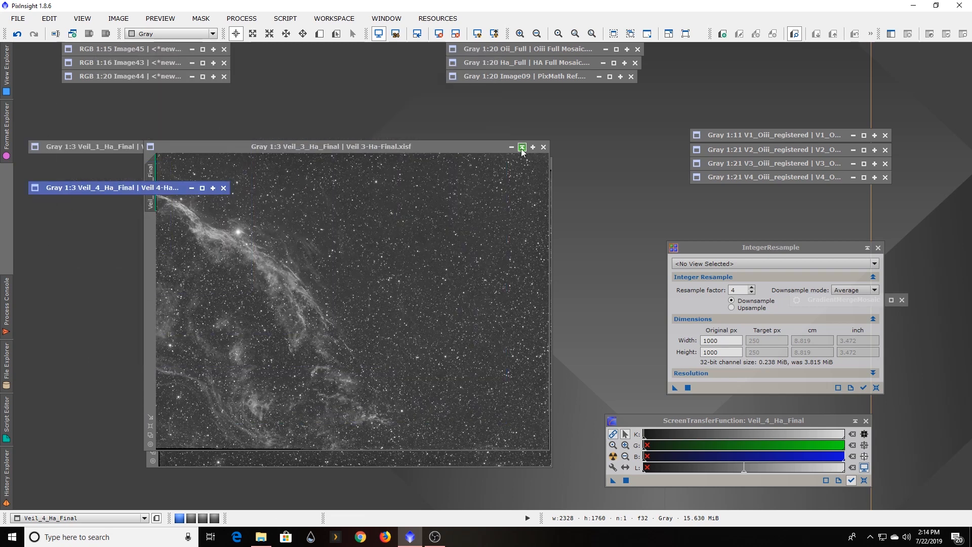
left_click(521, 148)
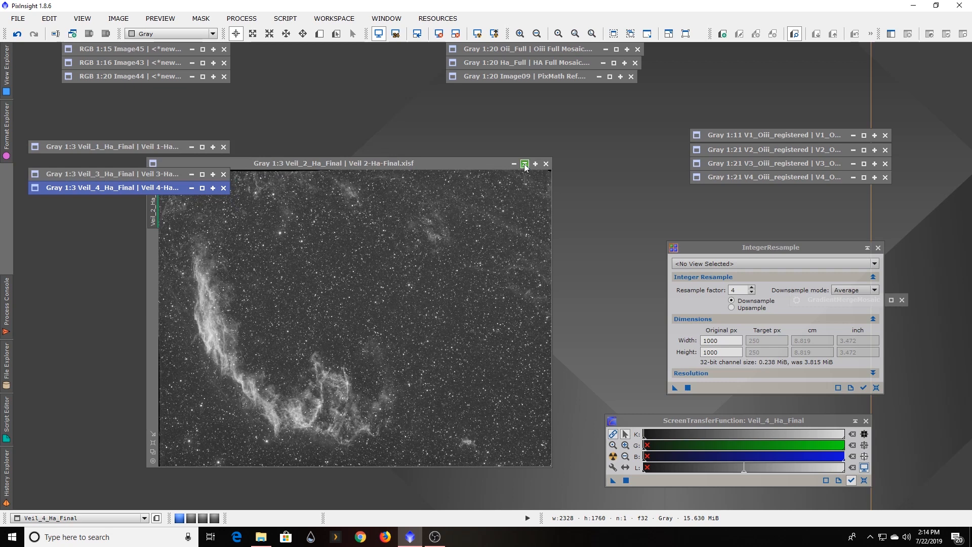
left_click(525, 163)
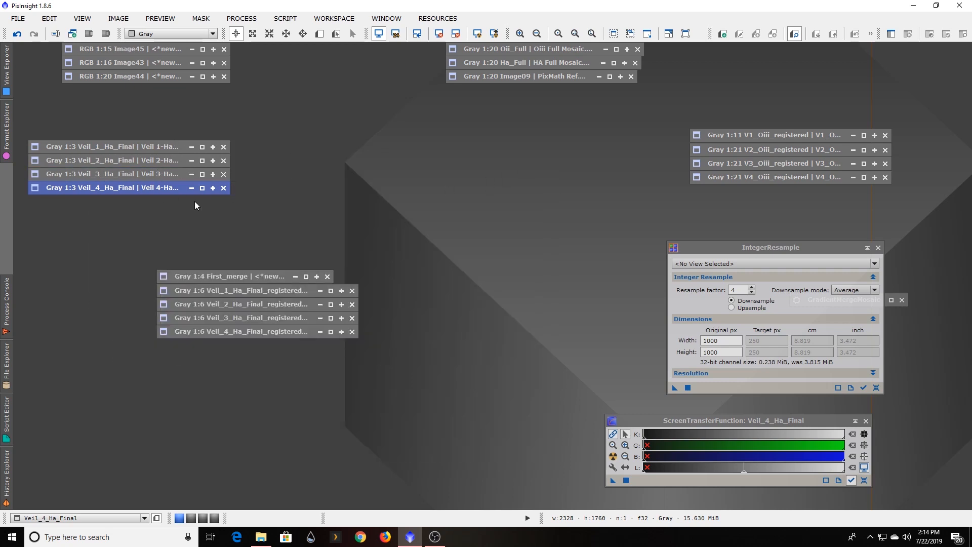
Expand Veil_1_Ha_Final and launch the ImageSolver script on it, moving the solver dialog clear of the image
double_click(155, 147)
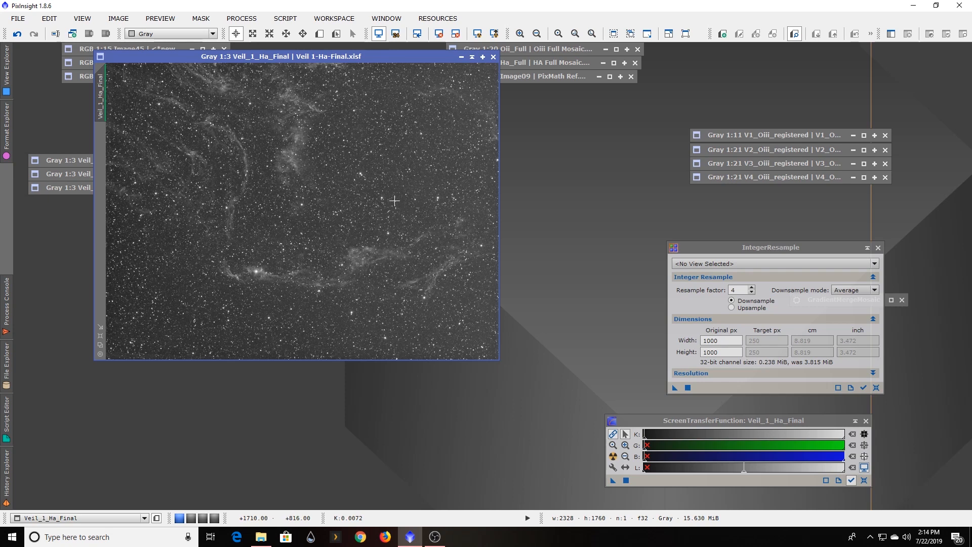
left_click(282, 19)
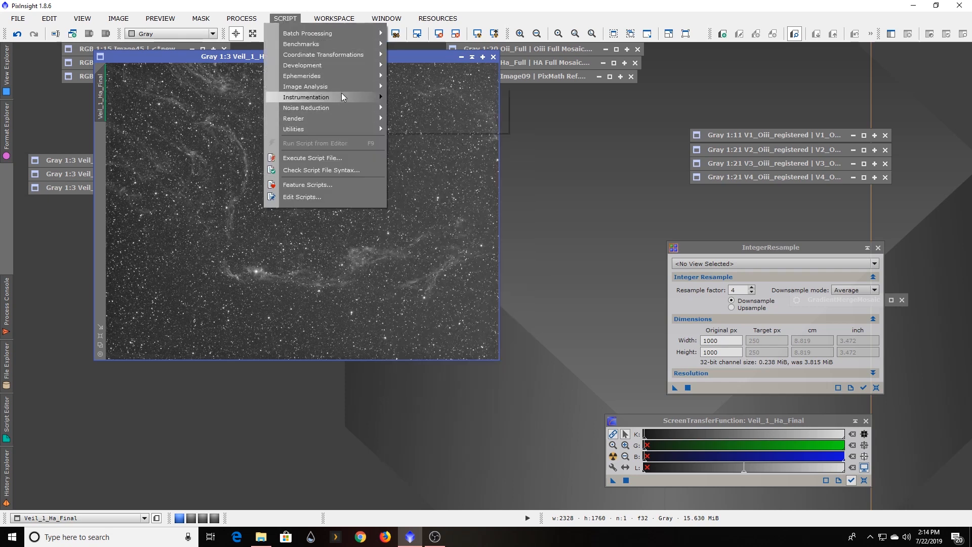
mouse_move(342, 89)
left_click(428, 197)
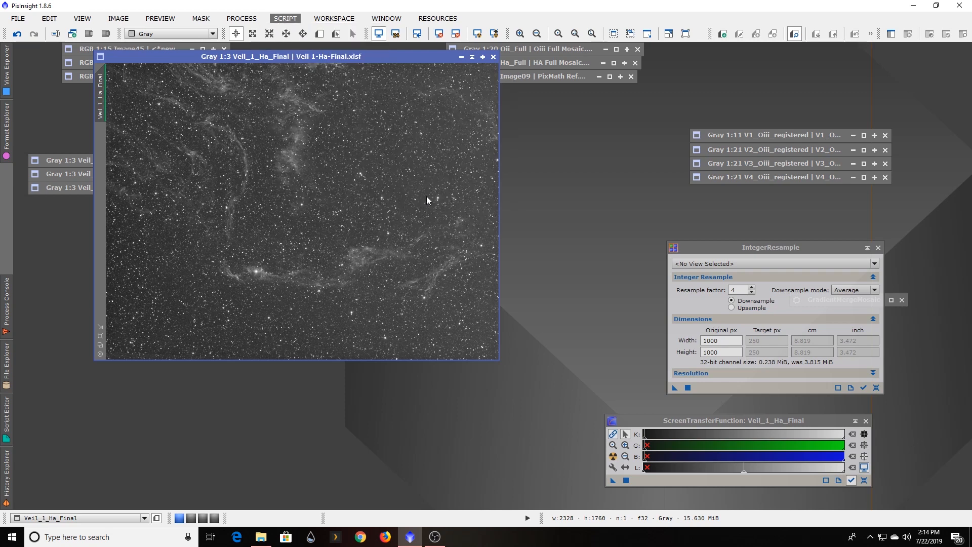
left_click_drag(508, 123, 648, 90)
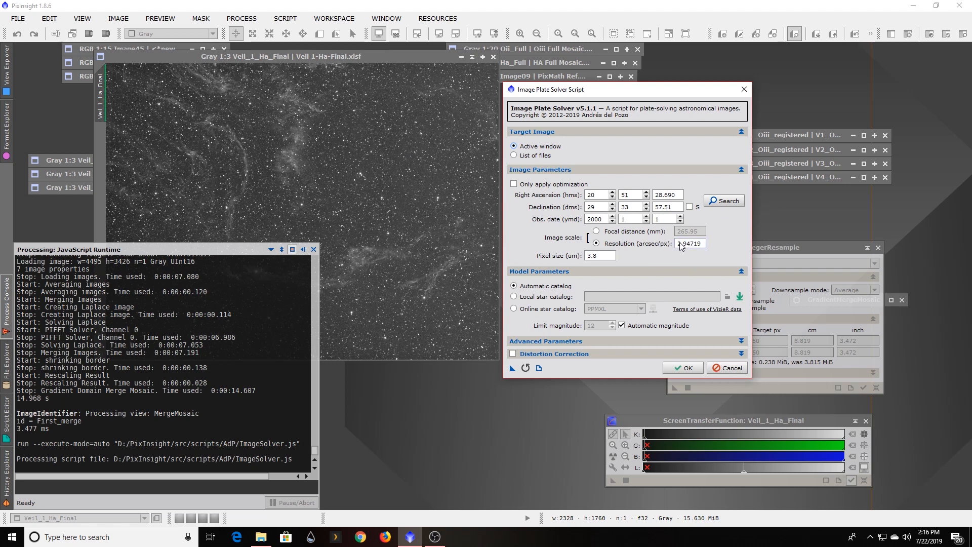
Plate-solve Veil_1_Ha_Final using the Polygons alignment algorithm, and collapse its window
left_click(557, 344)
left_click(628, 372)
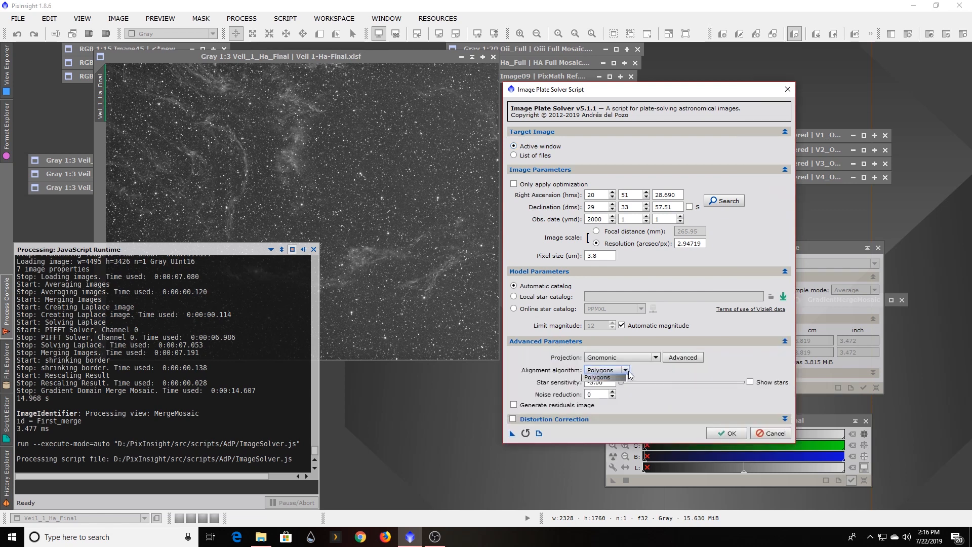
left_click(599, 380)
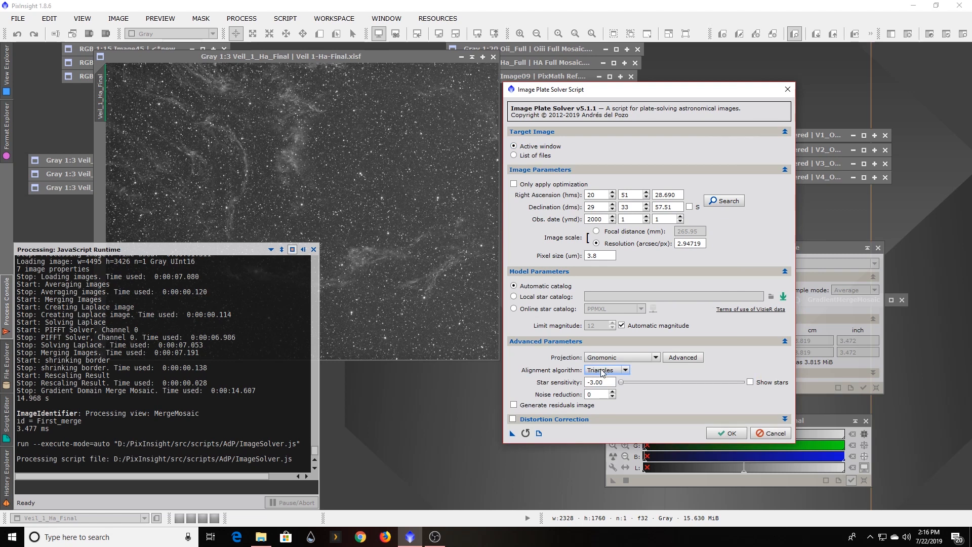
left_click(627, 370)
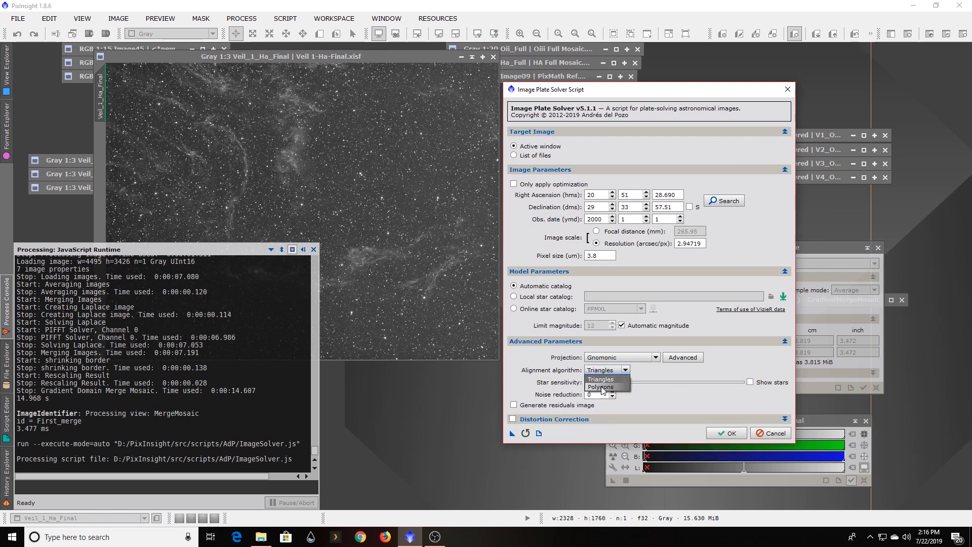
left_click(602, 387)
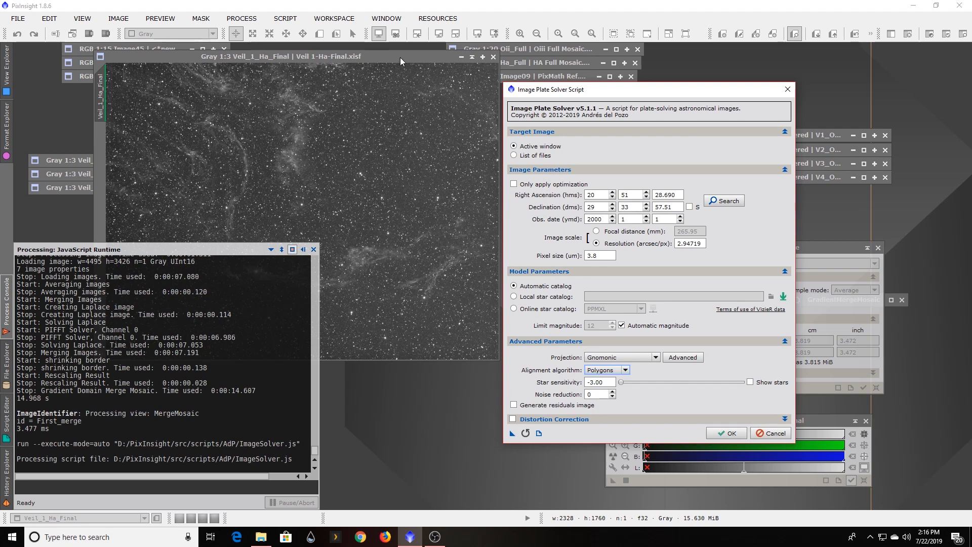
left_click(729, 433)
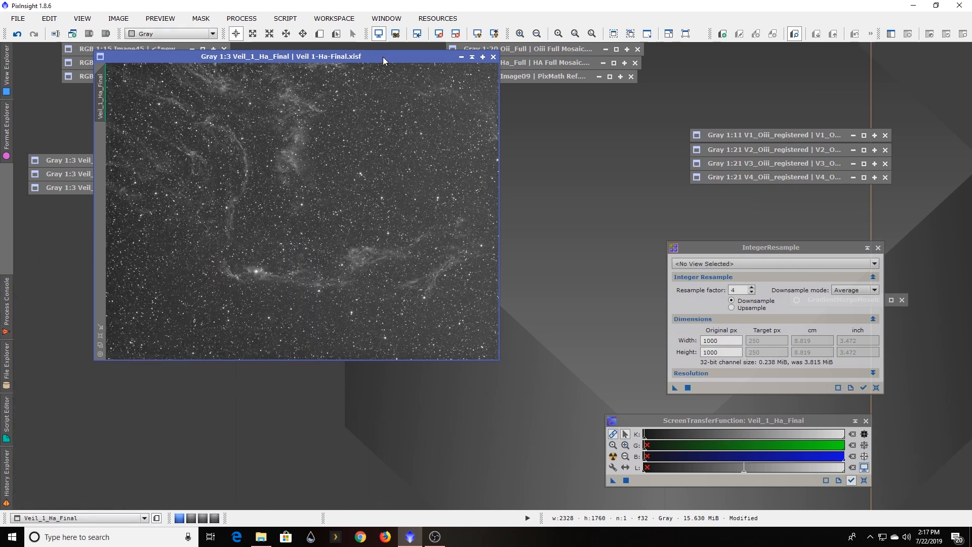
left_click(472, 58)
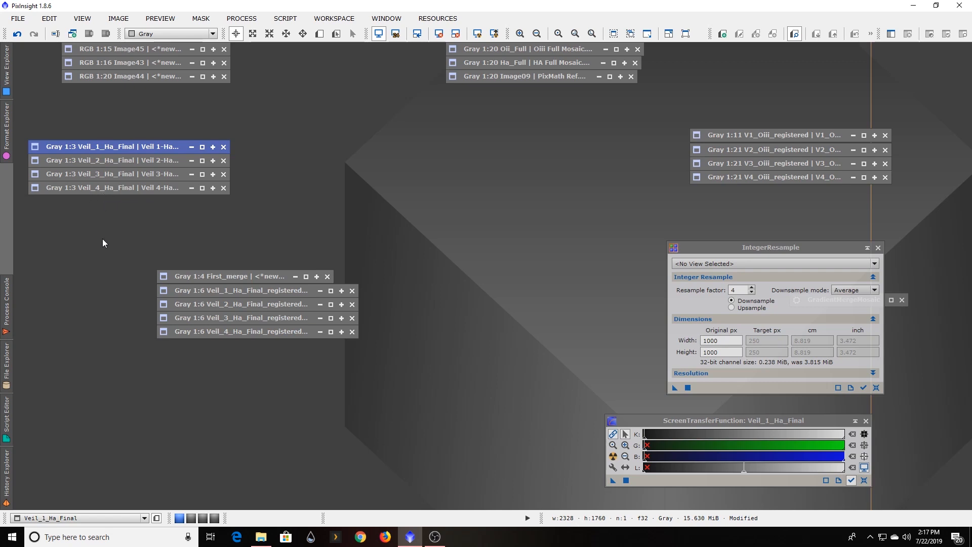
Run the MosaicByCoordinates script with Veil_1_Ha_Final through Veil_4_Ha_Final as the tiles
left_click(286, 18)
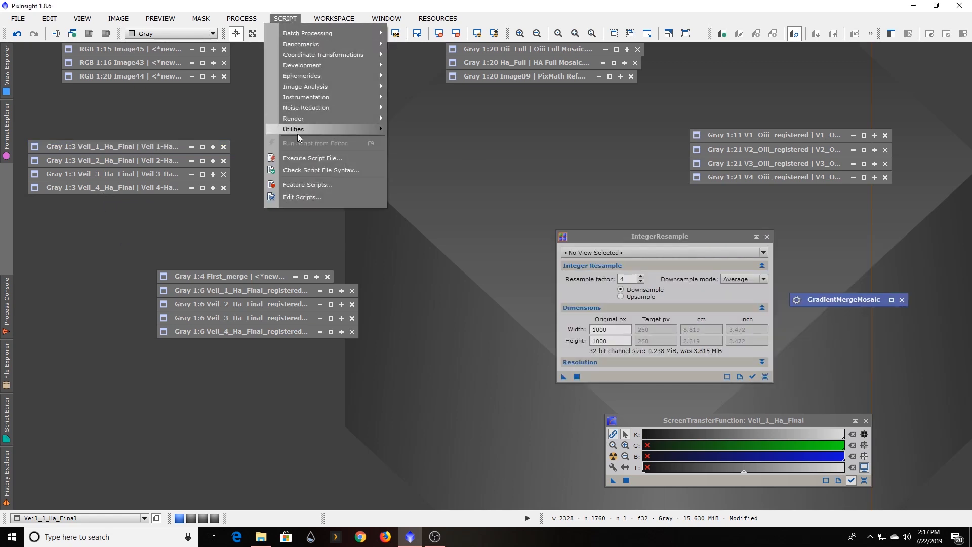
mouse_move(307, 131)
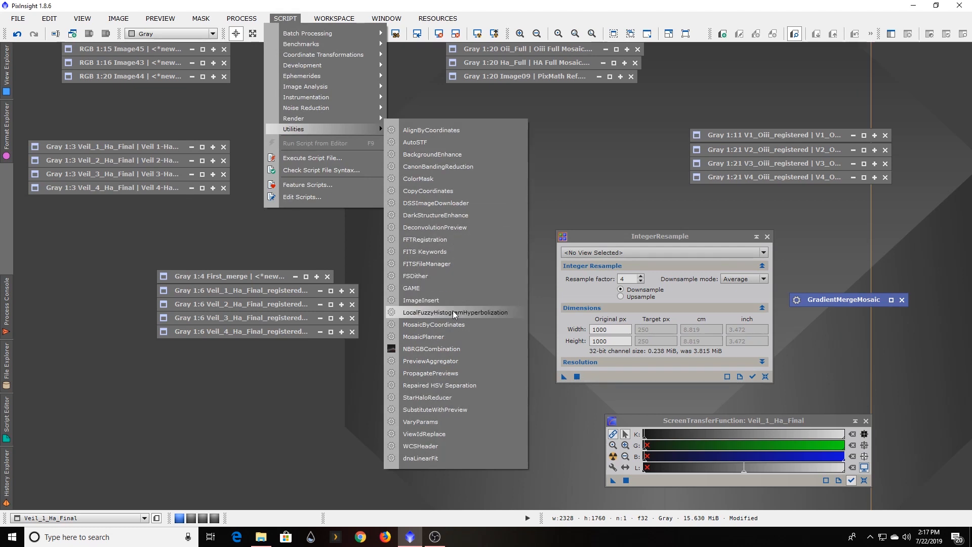
left_click(458, 326)
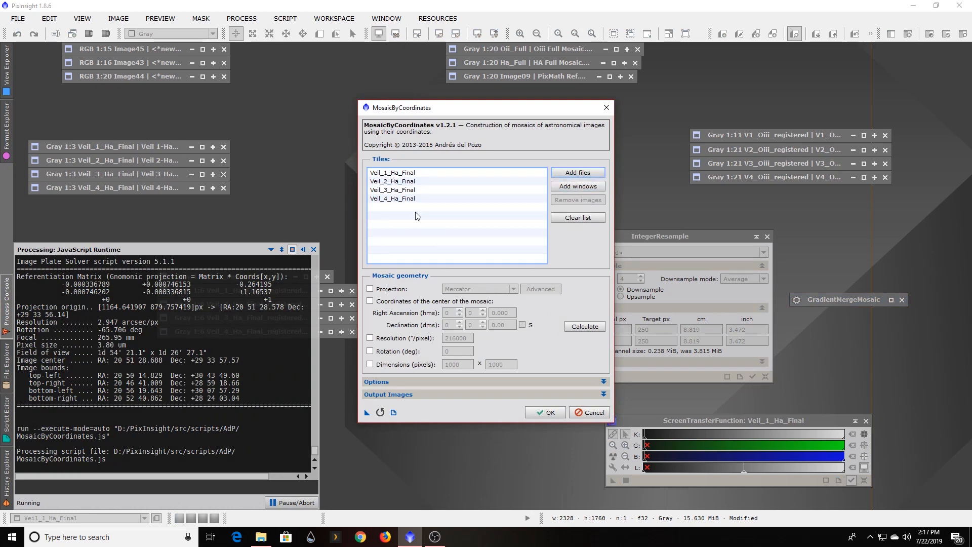
left_click(548, 414)
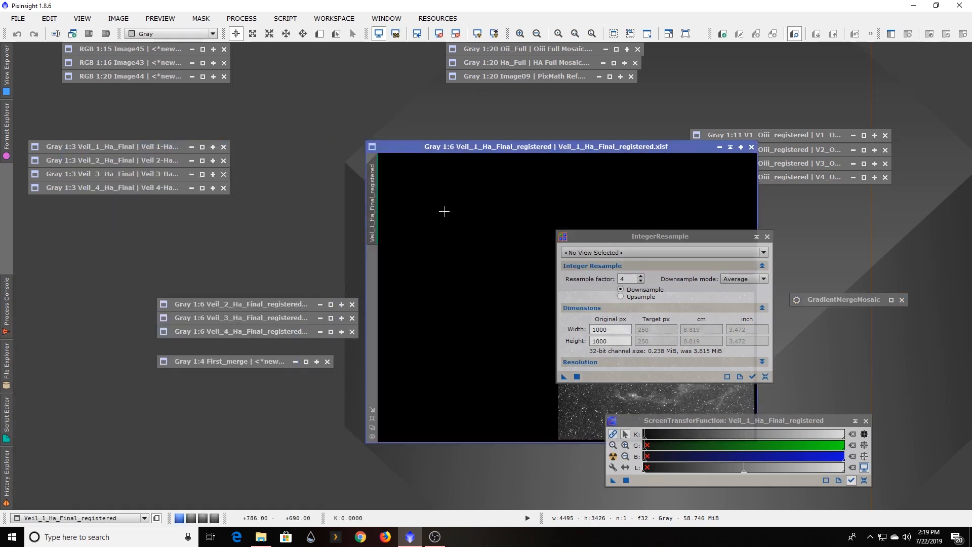
Expand the registered Veil_2, Veil_3 and Veil_4 Ha images to view each panel's place in the mosaic frame
double_click(286, 304)
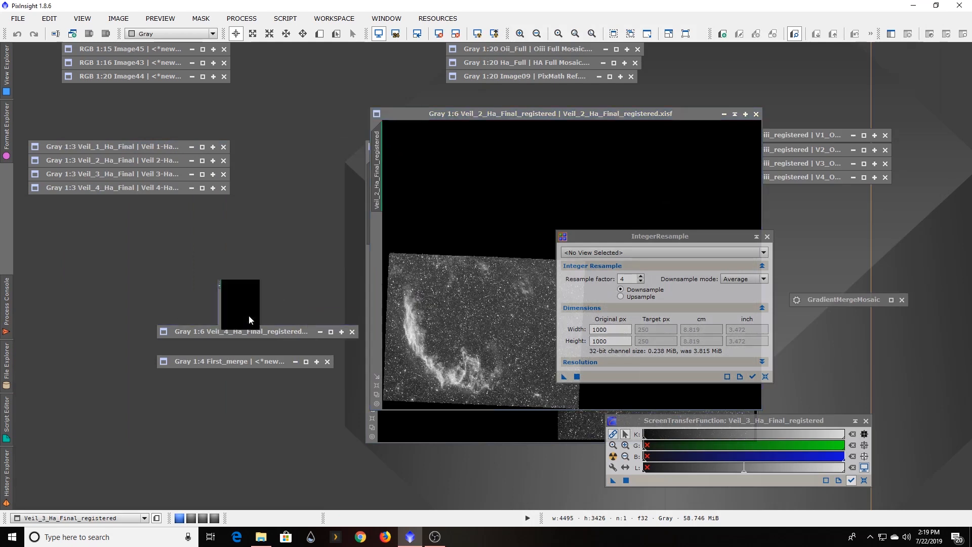
double_click(251, 318)
double_click(250, 332)
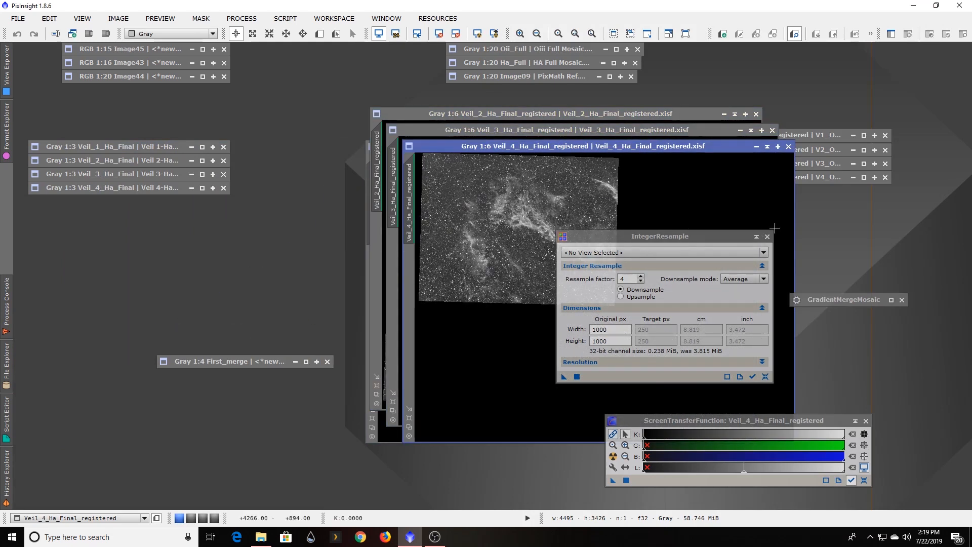
Close IntegerResample and overlay the registered Veil_4 window on registered Veil_3 to compare their overlap
left_click(768, 236)
left_click_drag(549, 147, 368, 159)
left_click_drag(460, 154, 620, 135)
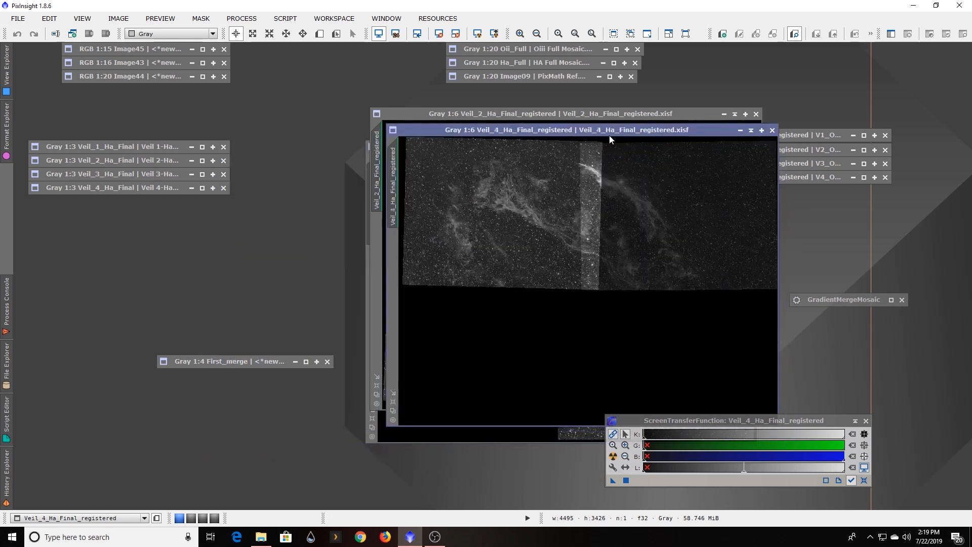
left_click(609, 135)
left_click(609, 136)
Collapse the four registered Veil Ha image windows
left_click(751, 130)
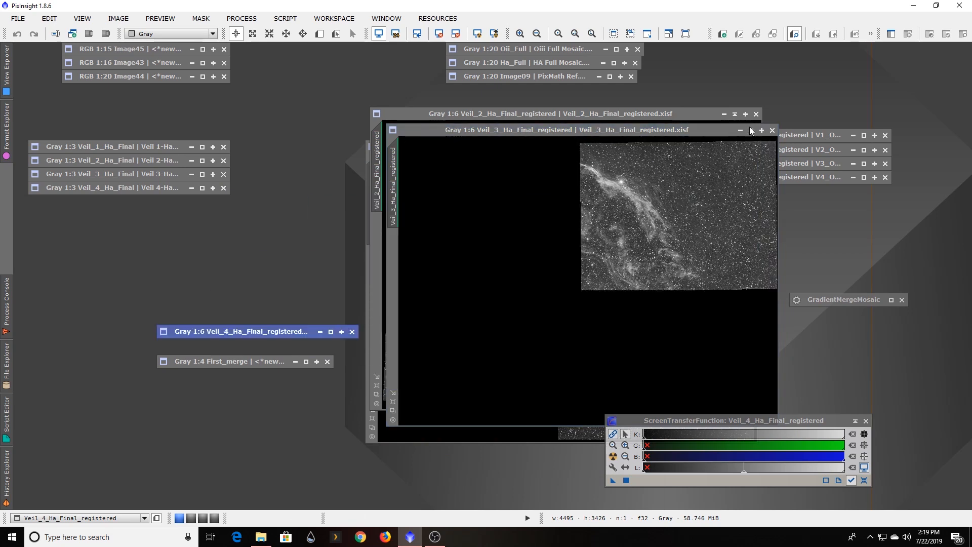
left_click(751, 131)
left_click(735, 115)
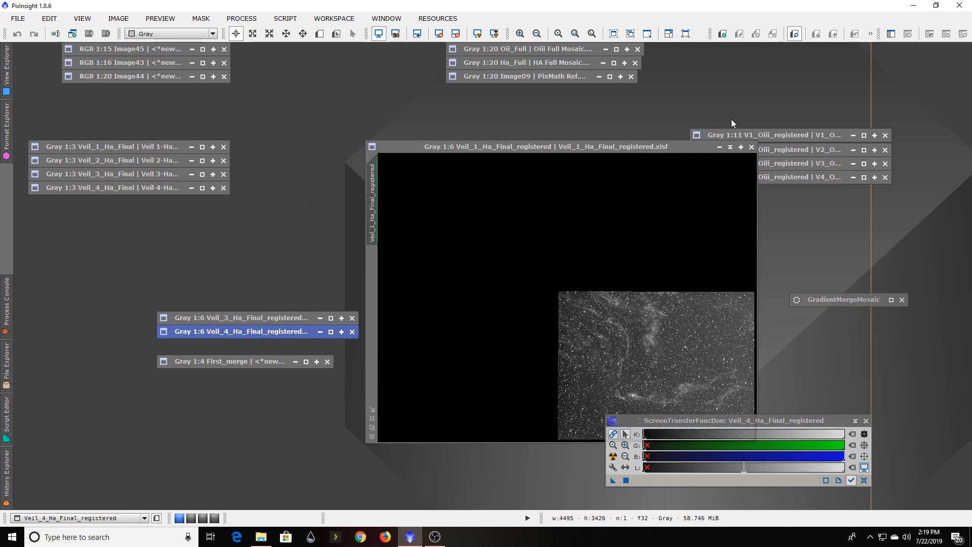
left_click(730, 148)
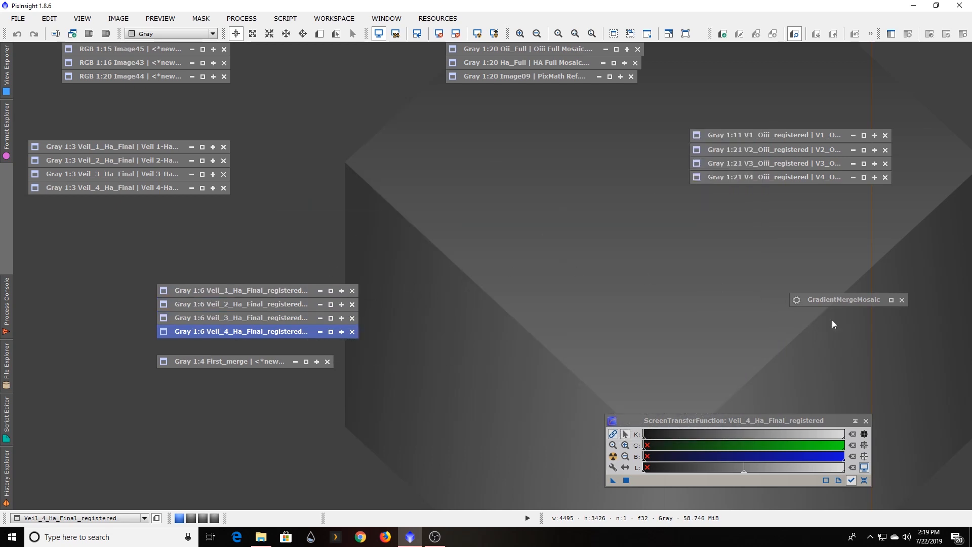
Run GradientMergeMosaic on the four registered Ha frames with Average combination, shrink radius 1 and feather radius 10
double_click(841, 299)
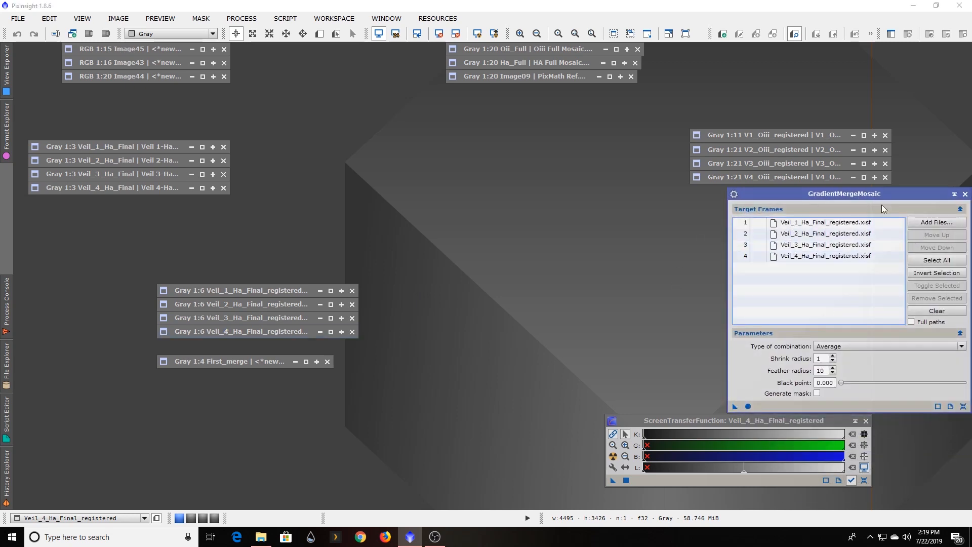
left_click(748, 406)
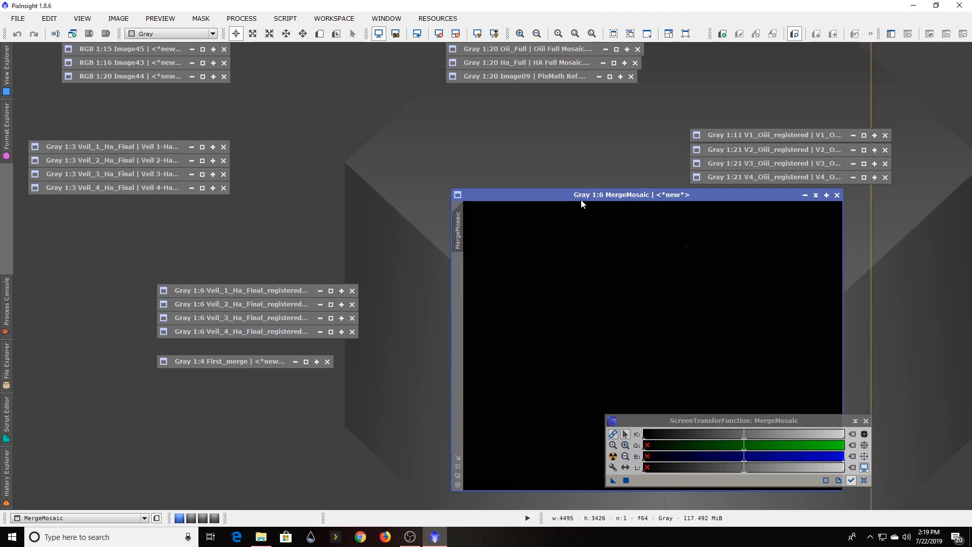
Auto-stretch the display of the MergeMosaic image and enlarge its window to 1:4 zoom in clear workspace
left_click_drag(555, 193, 354, 122)
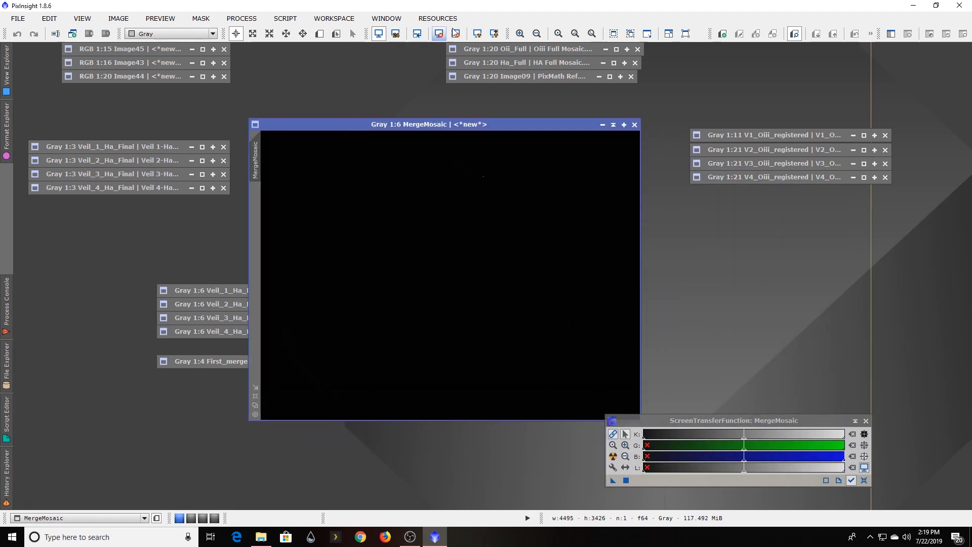
left_click(479, 36)
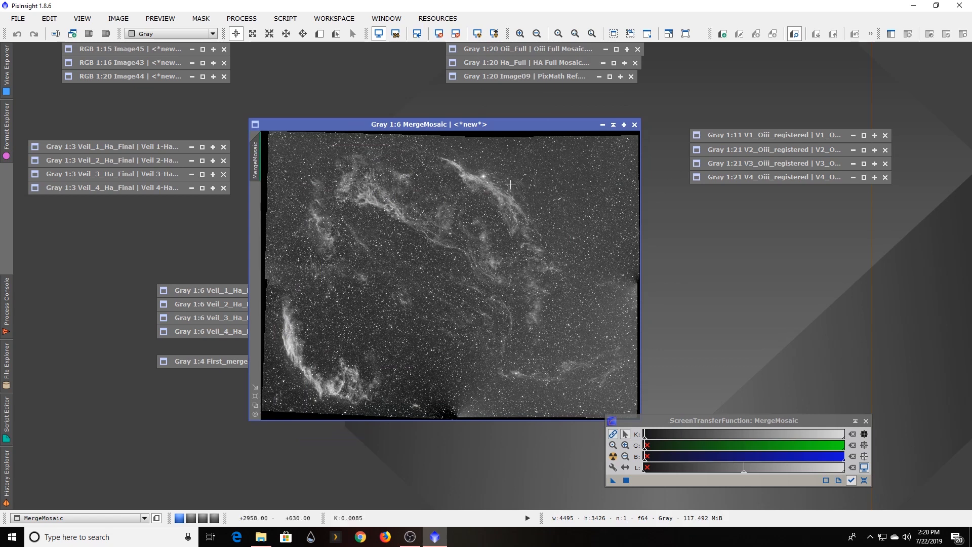
left_click(255, 396)
left_click_drag(418, 71, 164, 50)
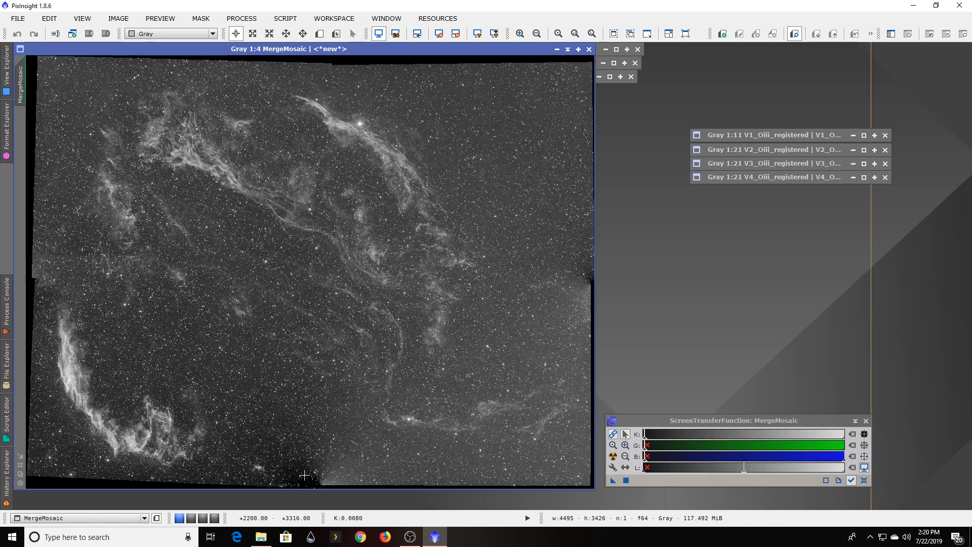
Examine the panel seams and the mosaic's right edge in the MergeMosaic image up close at 2:1 zoom
scroll(516, 278, "up", 2)
scroll(514, 280, "up", 2)
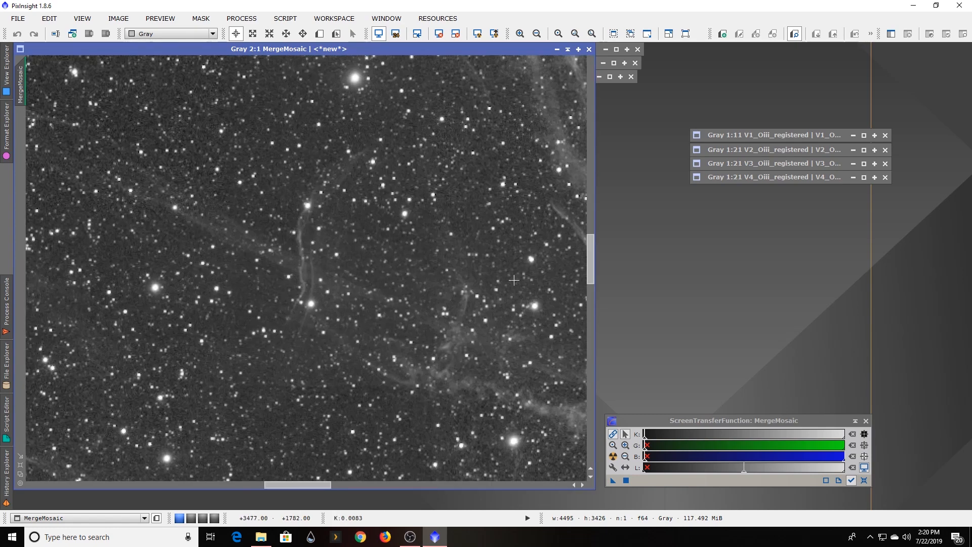
left_click_drag(305, 486, 606, 430)
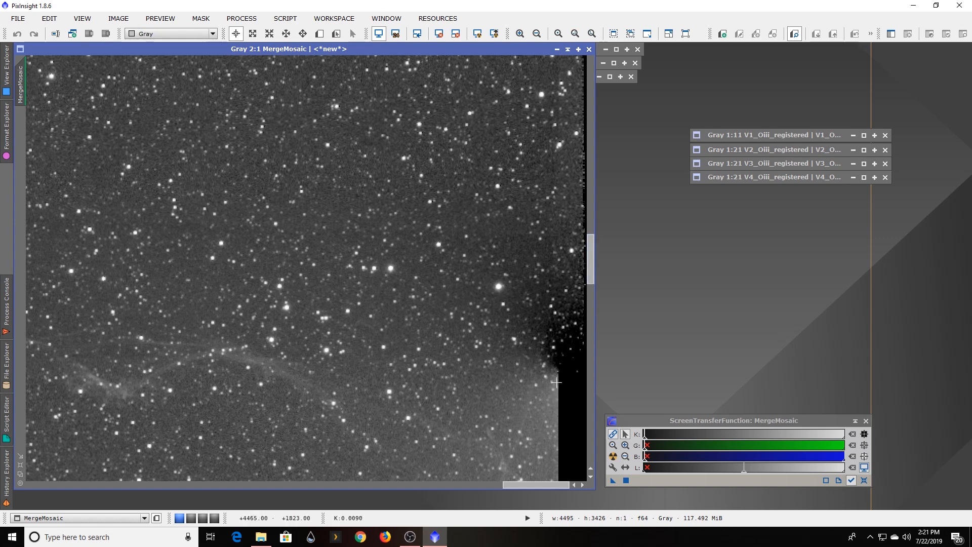
scroll(399, 315, "down", 3)
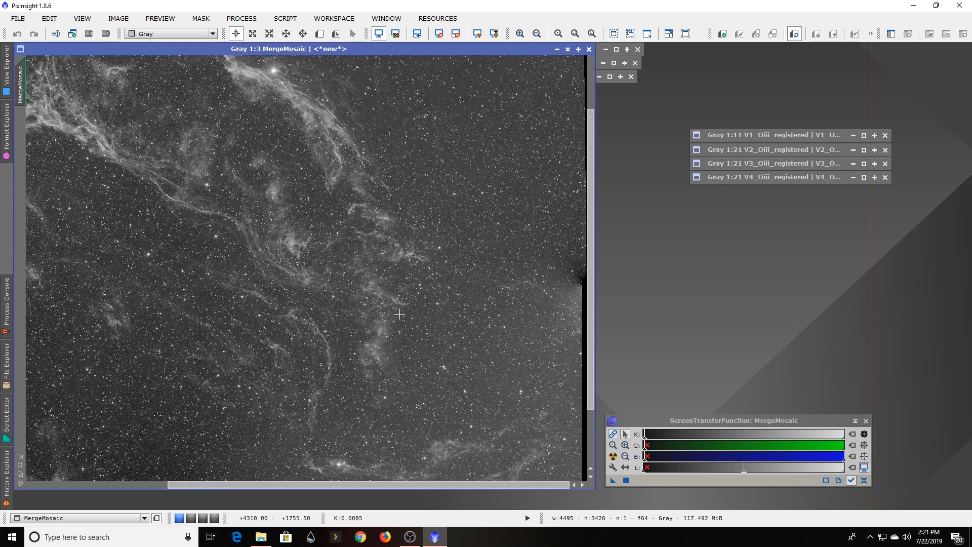
scroll(400, 315, "down", 1)
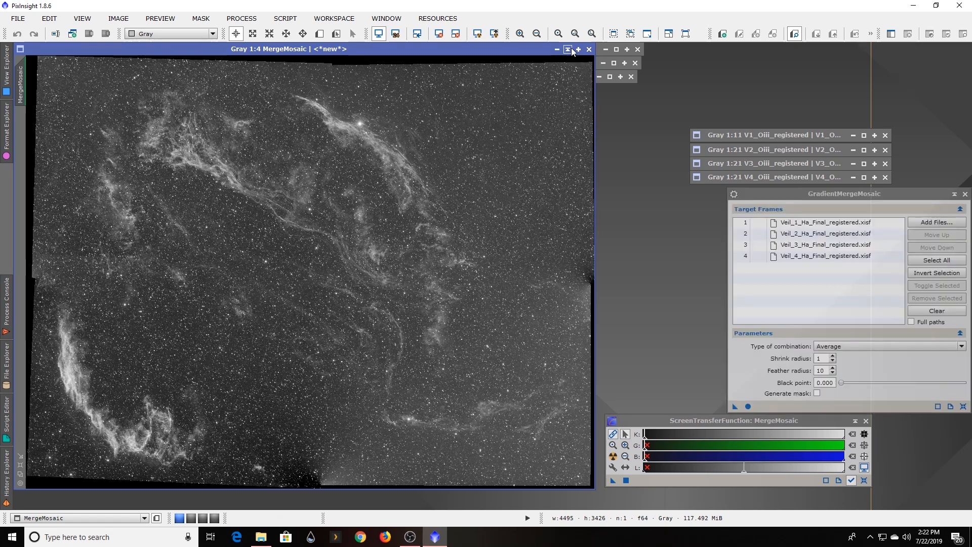
Close the MergeMosaic image and briefly view the First_merge mosaic, leaving the remaining windows collapsed
left_click(569, 49)
left_click_drag(320, 265, 266, 270)
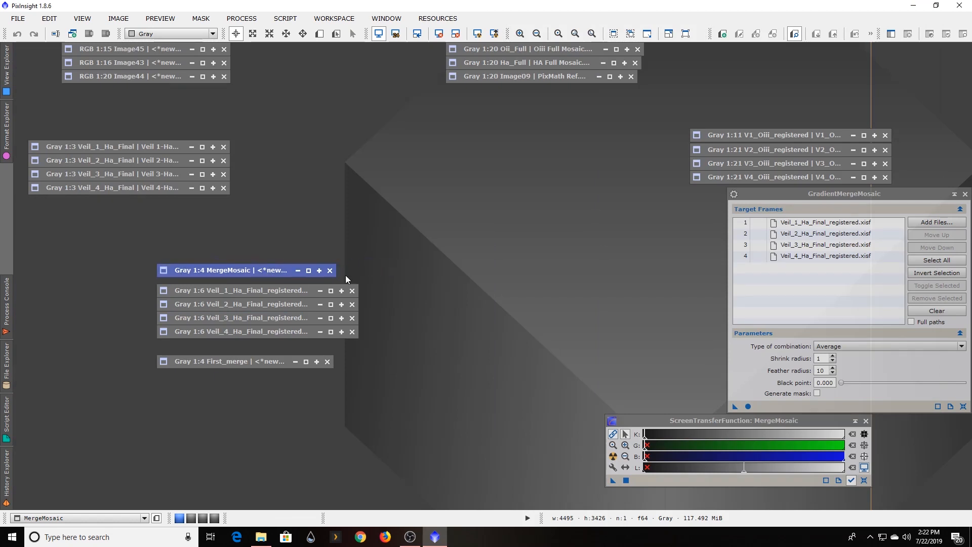
left_click(330, 271)
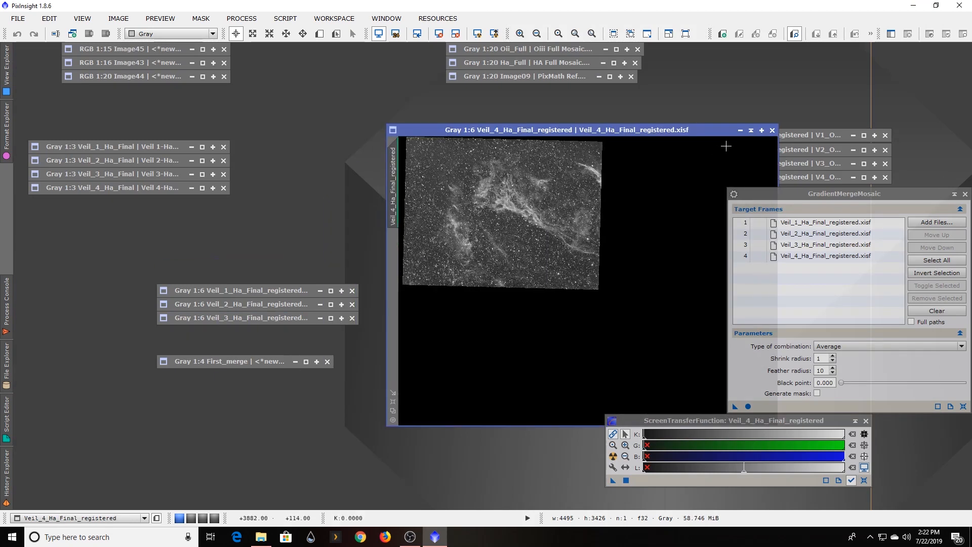
left_click(752, 131)
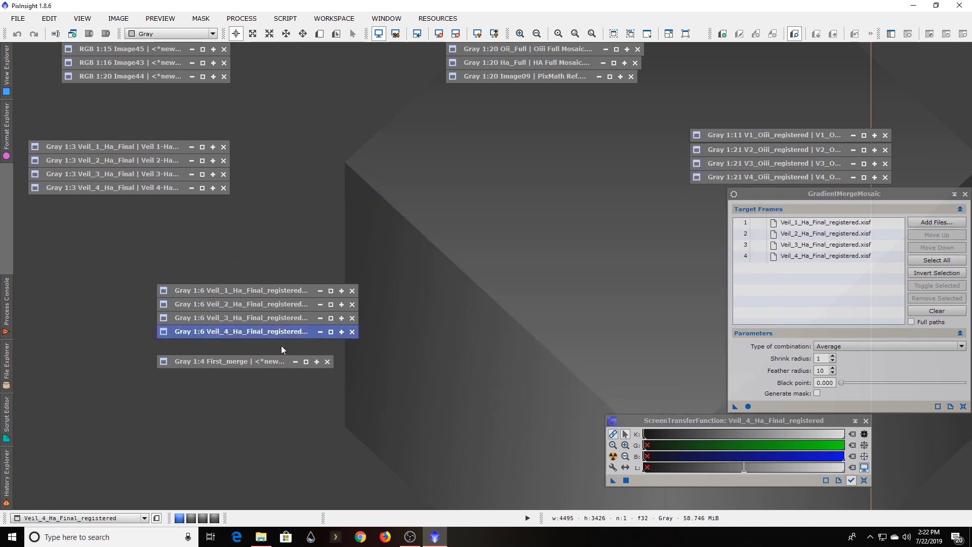
double_click(239, 360)
left_click(567, 49)
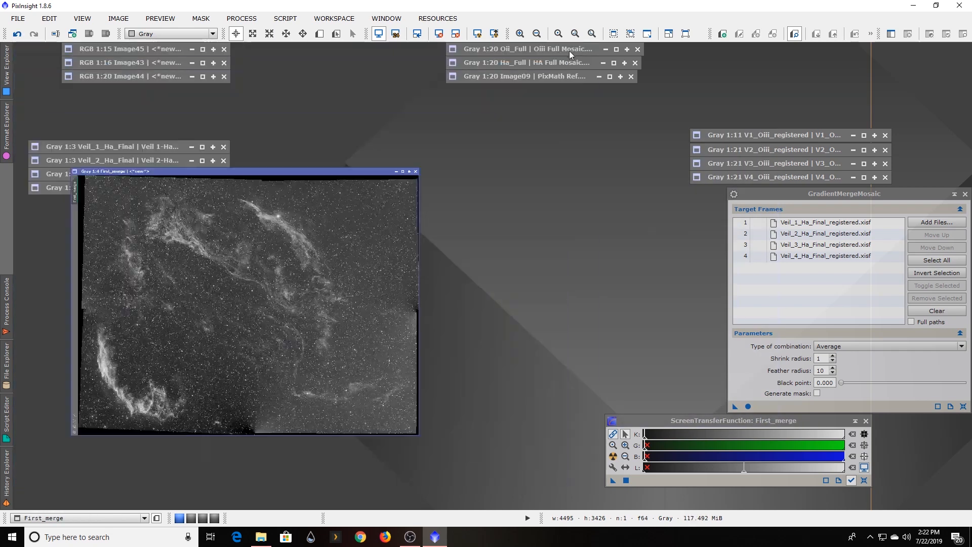
Open the Veil_1_Ha_Final image and place AutomaticBackgroundExtractor beside it
double_click(123, 145)
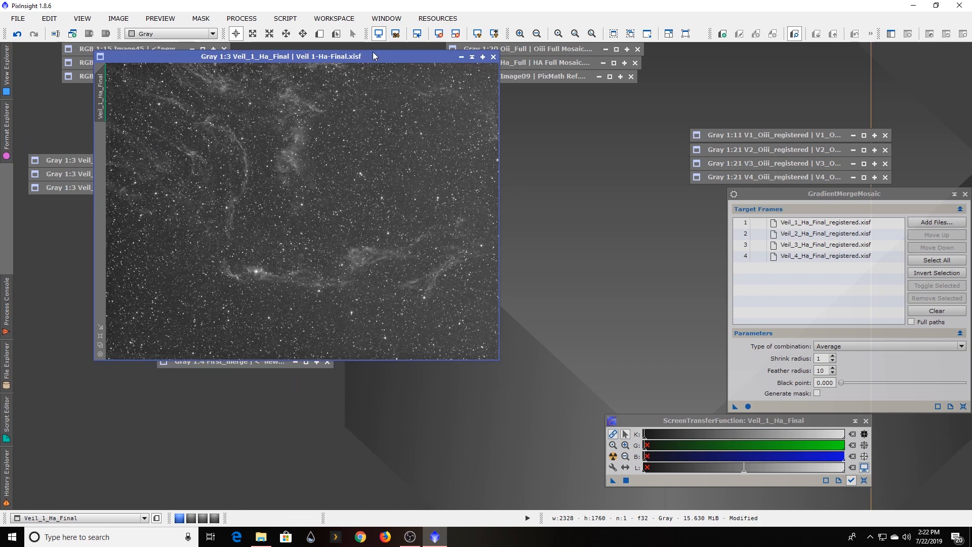
left_click_drag(372, 58, 303, 96)
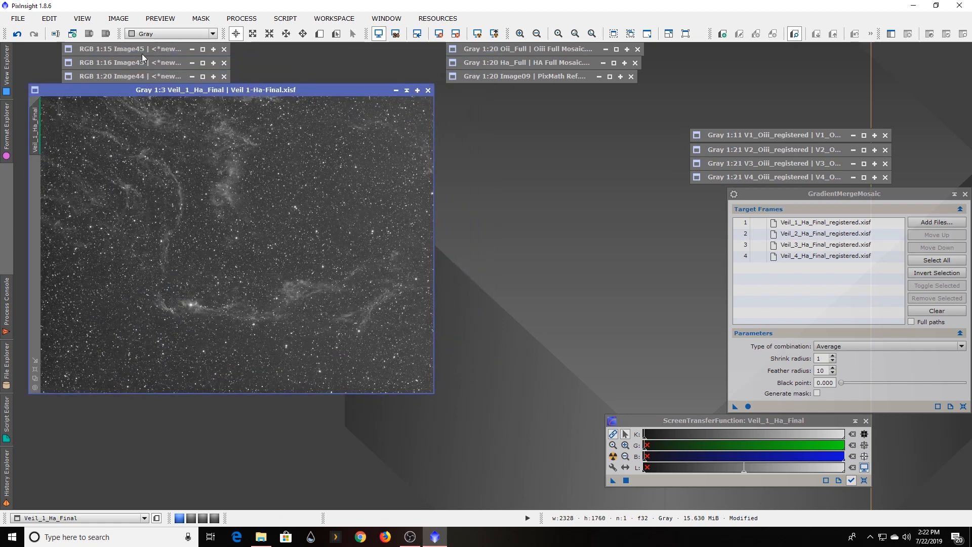
left_click(243, 19)
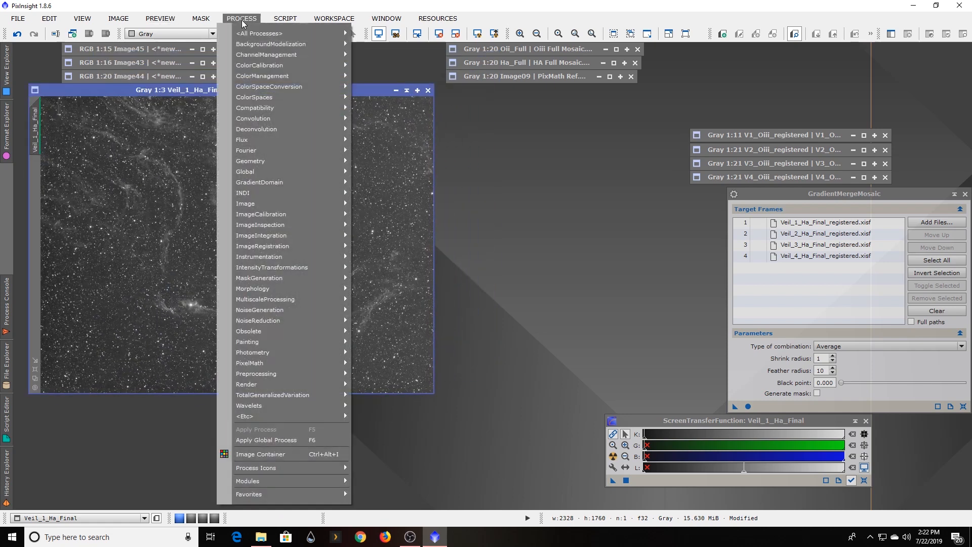
mouse_move(344, 46)
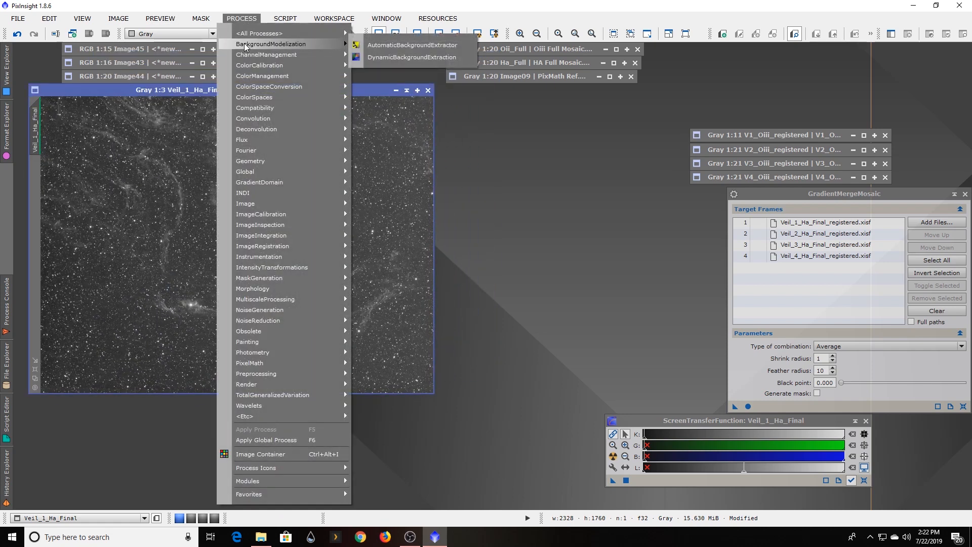
left_click(407, 46)
left_click_drag(659, 217, 489, 113)
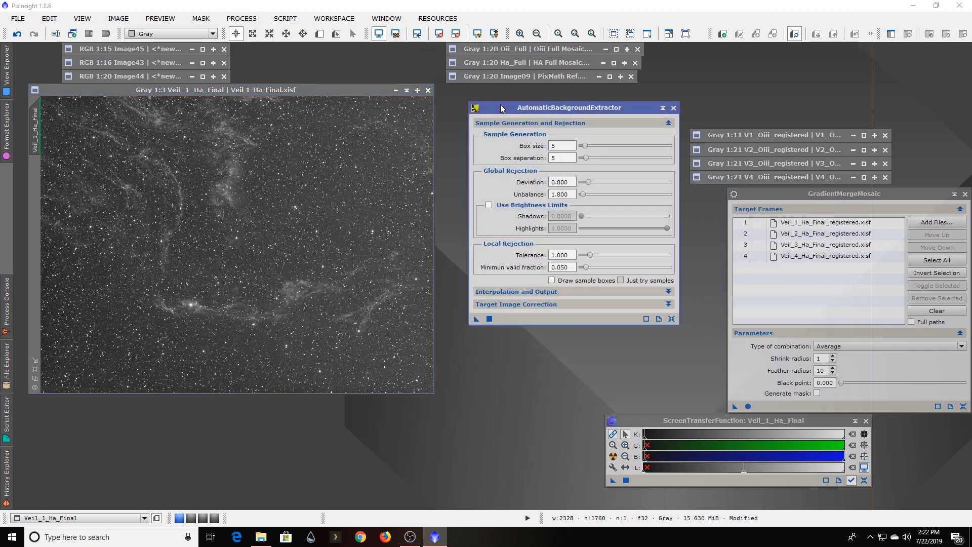
Generate the background model of Veil_1_Ha_Final without correction, auto-stretch it for viewing and close it
left_click_drag(476, 320, 284, 201)
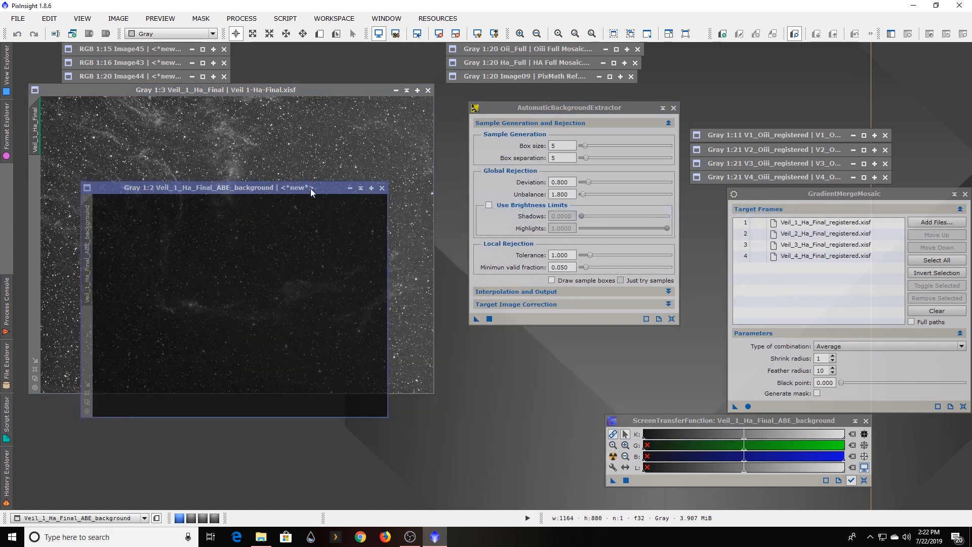
left_click(481, 35)
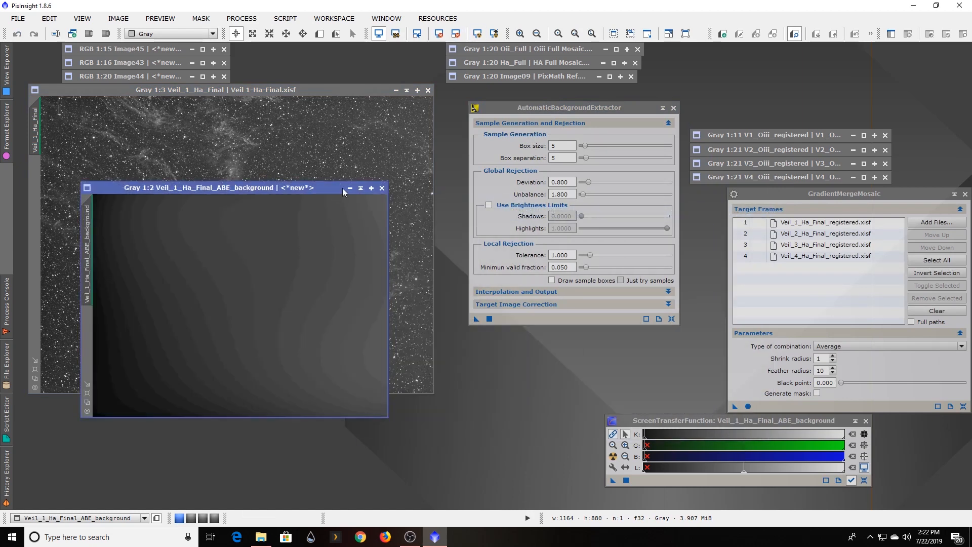
left_click(382, 189)
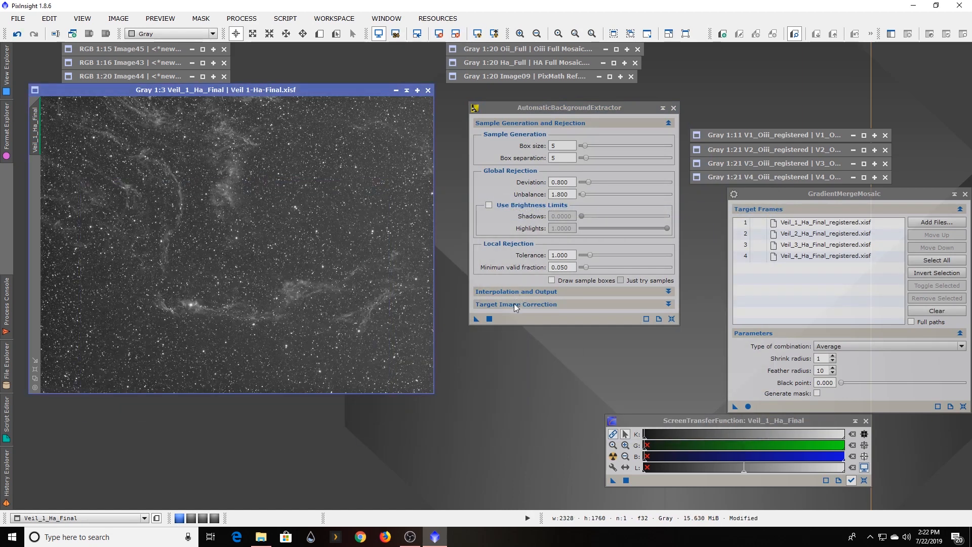
Set AutomaticBackgroundExtractor to Subtraction correction, discarding the background model and replacing the target image
left_click(514, 304)
left_click(560, 317)
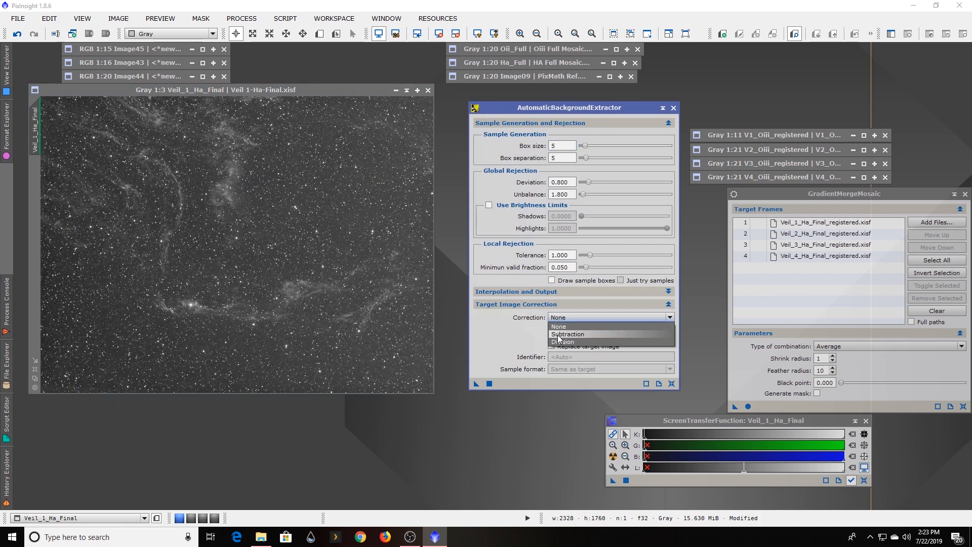
left_click(560, 335)
left_click(552, 346)
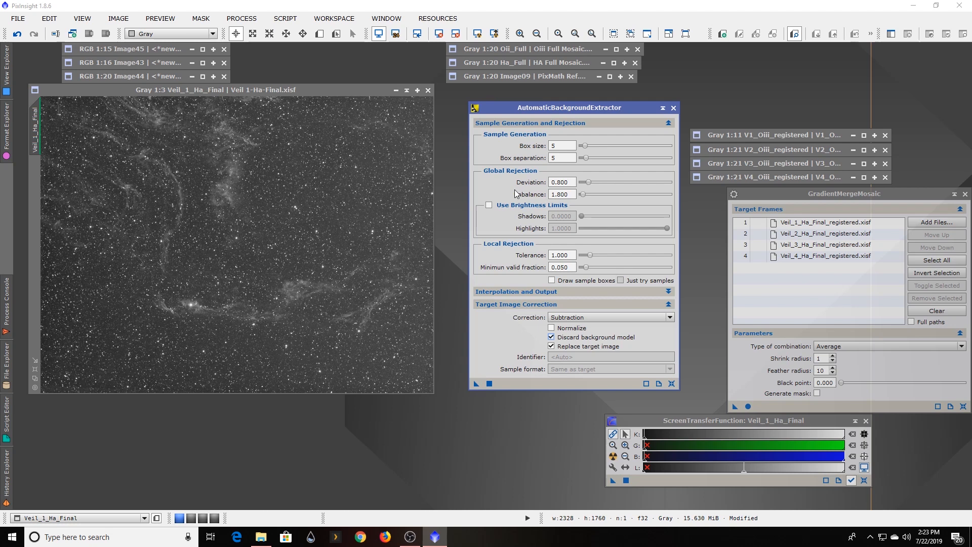
Apply the background extraction to Veil_1_Ha_Final, auto-stretch its display and collapse its window
left_click_drag(476, 383, 282, 224)
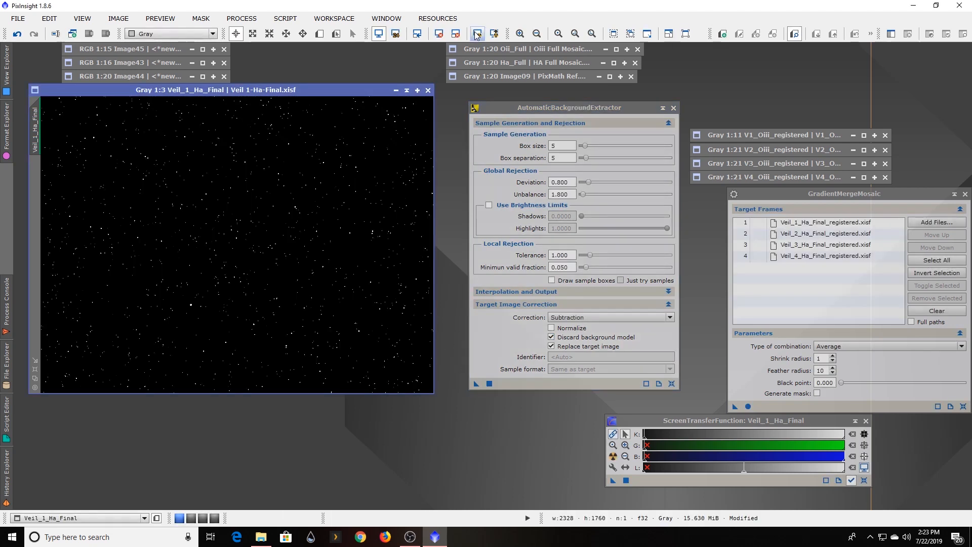
left_click(477, 33)
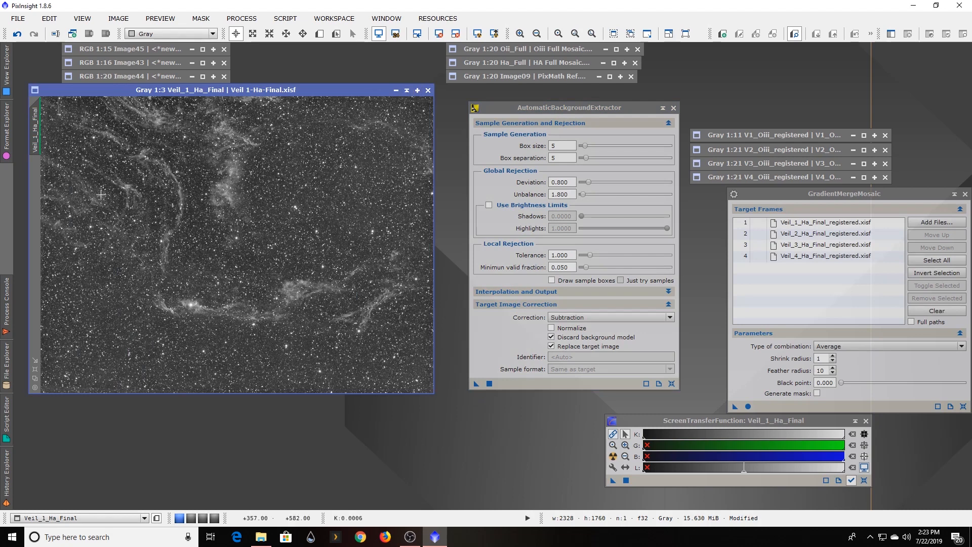
left_click(406, 90)
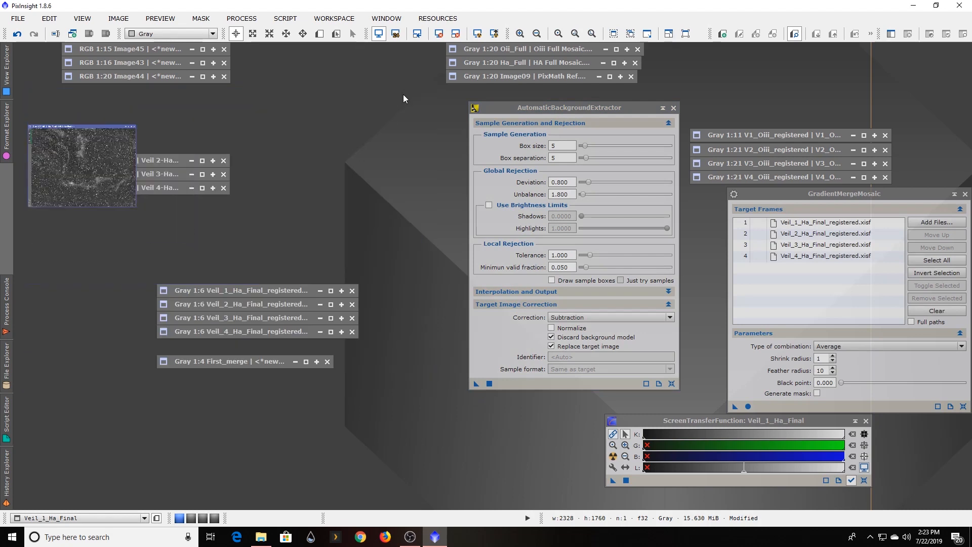
Subtract the background from Veil_2_Ha_Final with AutomaticBackgroundExtractor, auto-stretch its display and collapse its window
double_click(156, 160)
left_click_drag(476, 384, 359, 362)
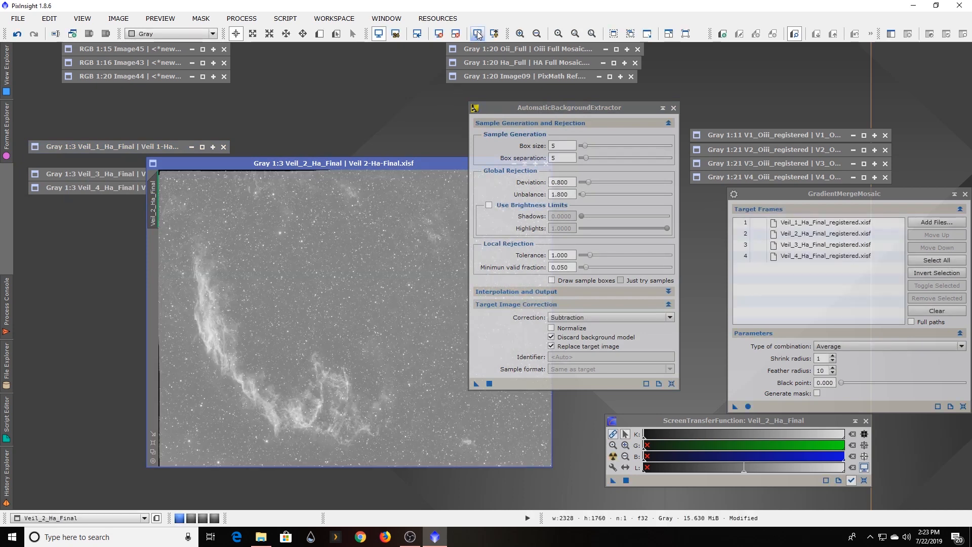
left_click(478, 34)
left_click_drag(392, 162, 274, 160)
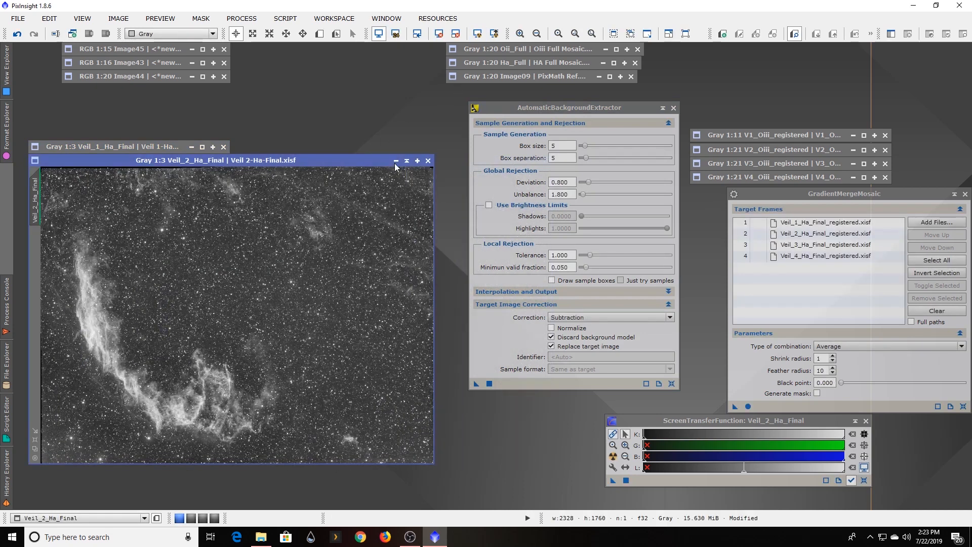
left_click(406, 162)
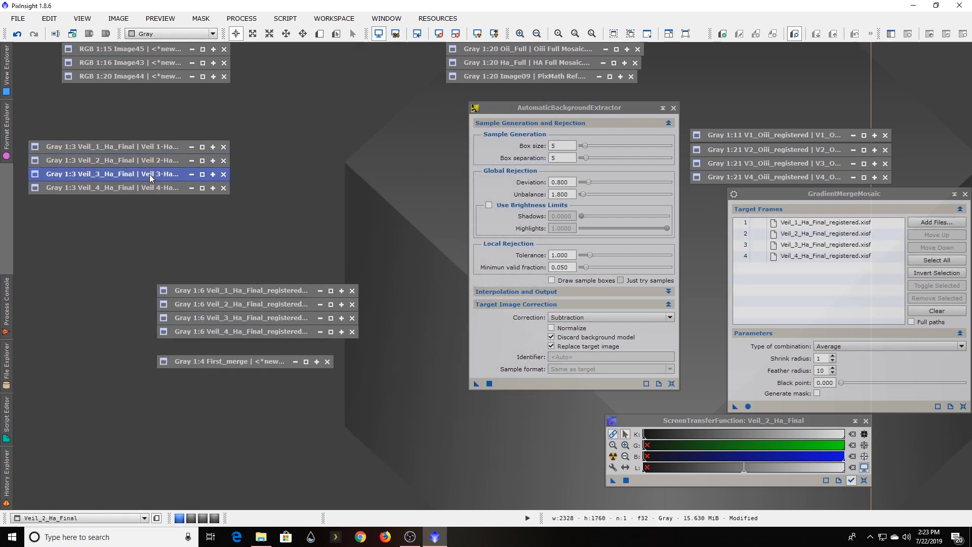
Subtract the background from Veil_3_Ha_Final with AutomaticBackgroundExtractor, auto-stretch its display and collapse its window
double_click(150, 175)
left_click_drag(476, 384, 345, 326)
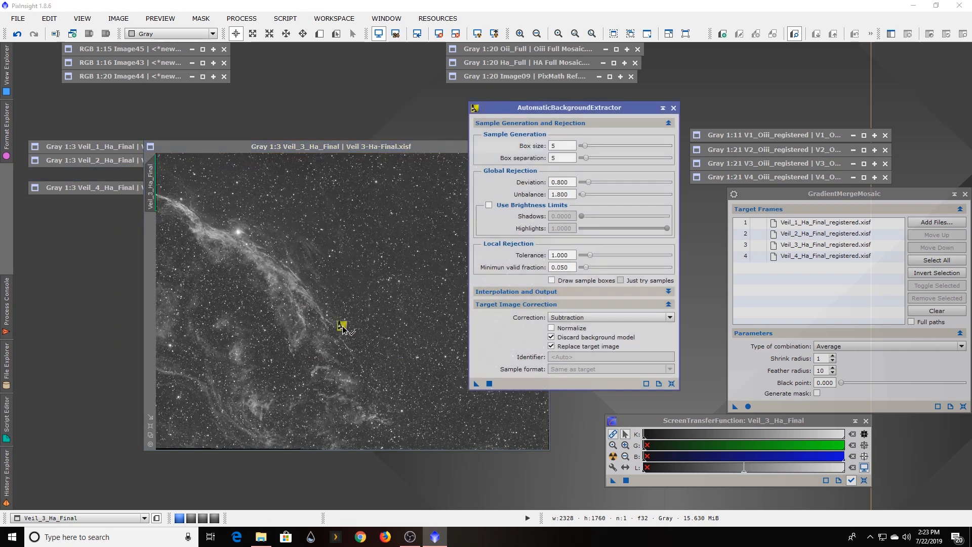
left_click(478, 34)
left_click_drag(369, 149, 270, 149)
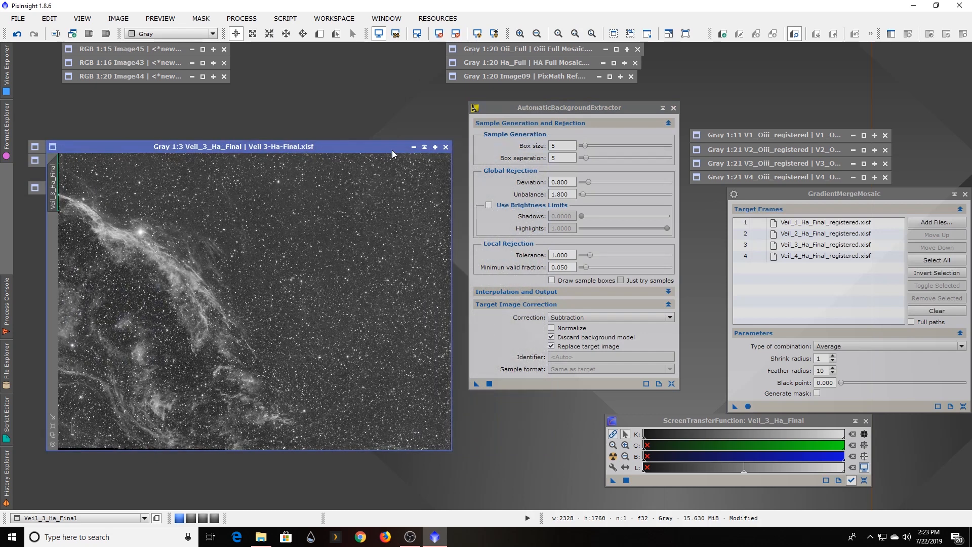
left_click(425, 147)
Subtract the background from Veil_4_Ha_Final, auto-stretch its display, collapse its window and close AutomaticBackgroundExtractor
double_click(133, 187)
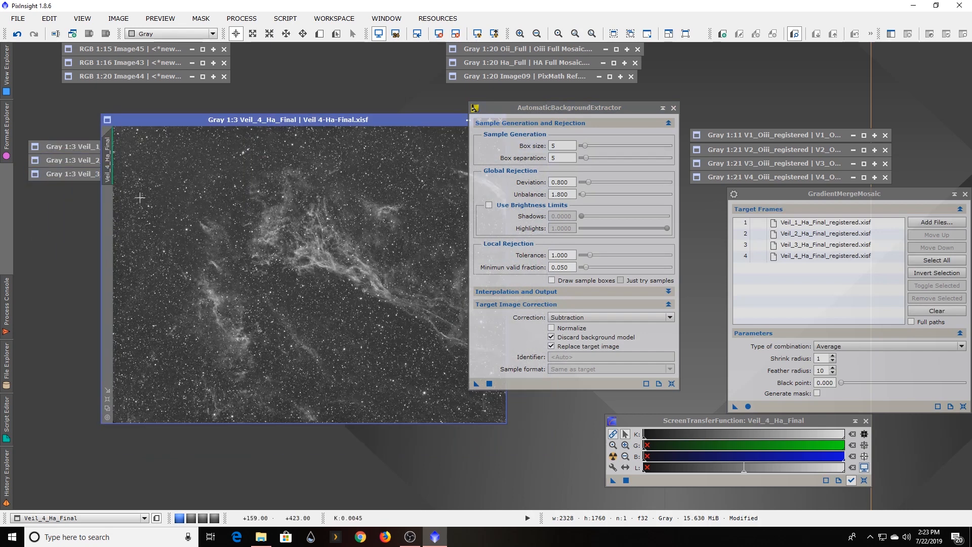
left_click_drag(477, 383, 380, 352)
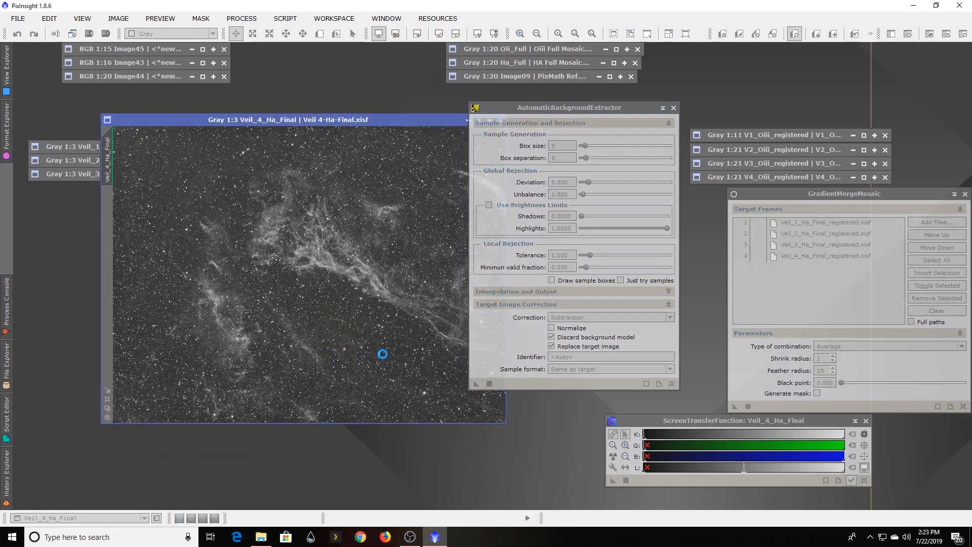
left_click(477, 33)
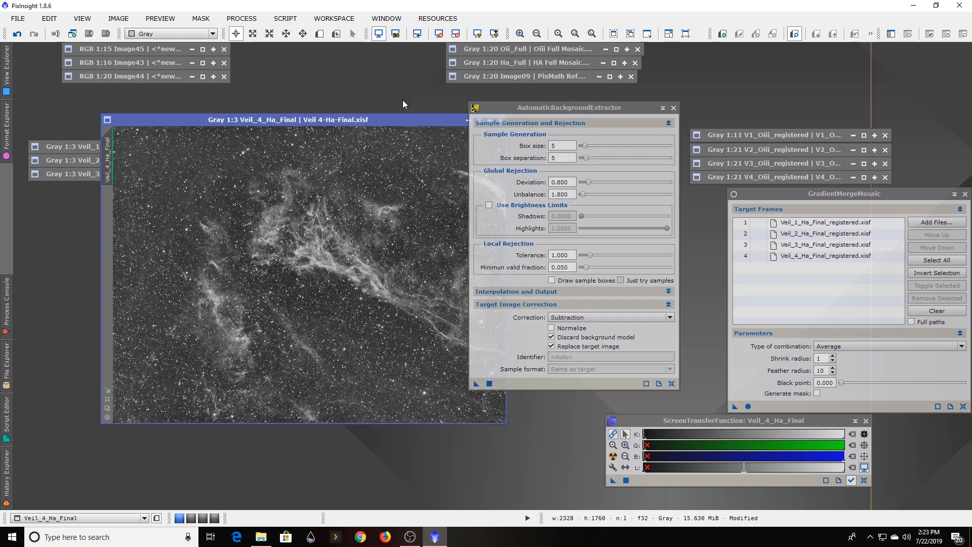
left_click_drag(385, 117, 298, 112)
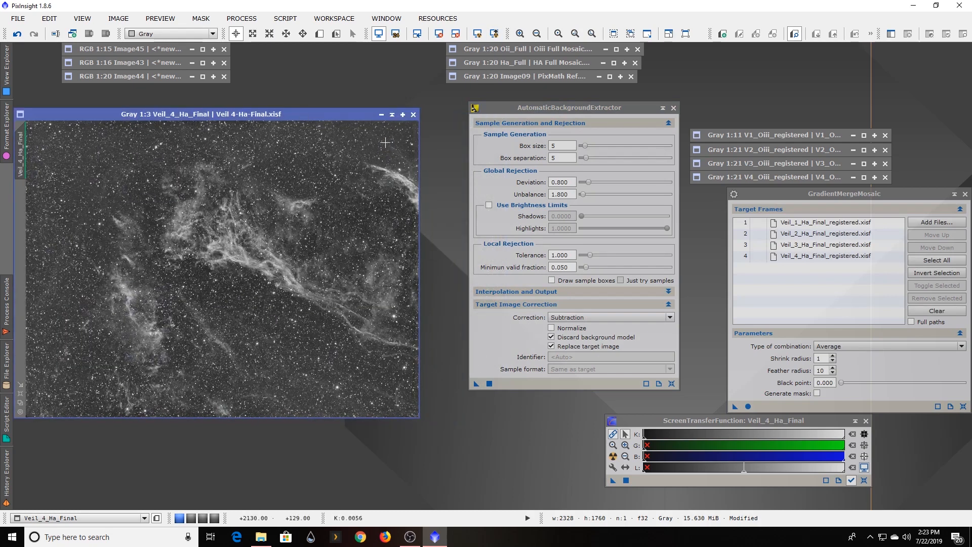
left_click(392, 115)
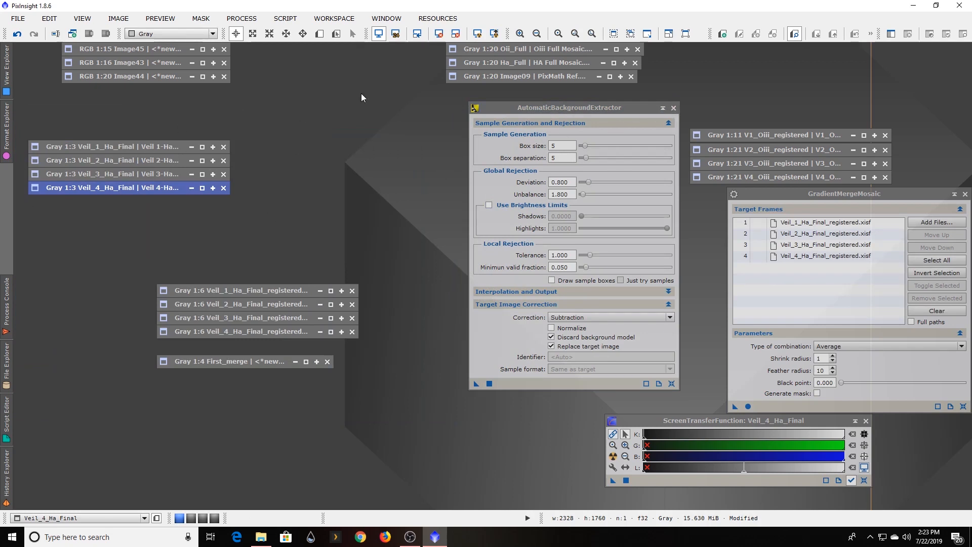
left_click(674, 108)
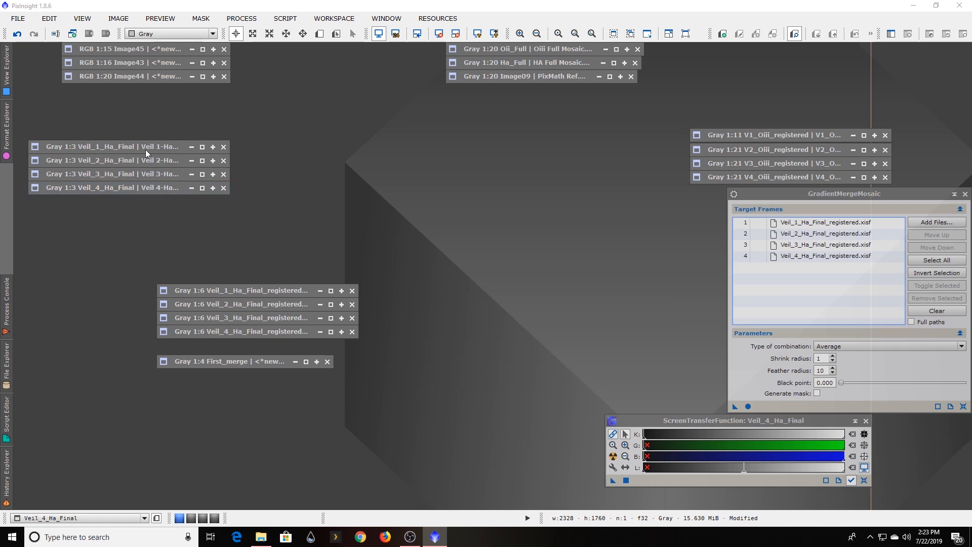
Go through the four registered Veil Ha windows and expand the registered Veil_1 image for viewing
left_click(263, 290)
left_click(262, 305)
left_click(264, 318)
left_click(267, 333)
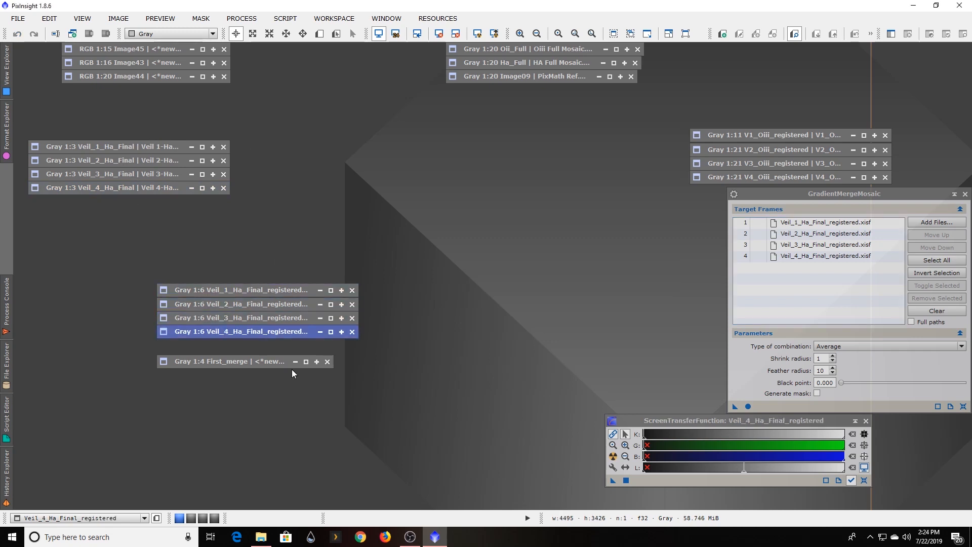
left_click(275, 289)
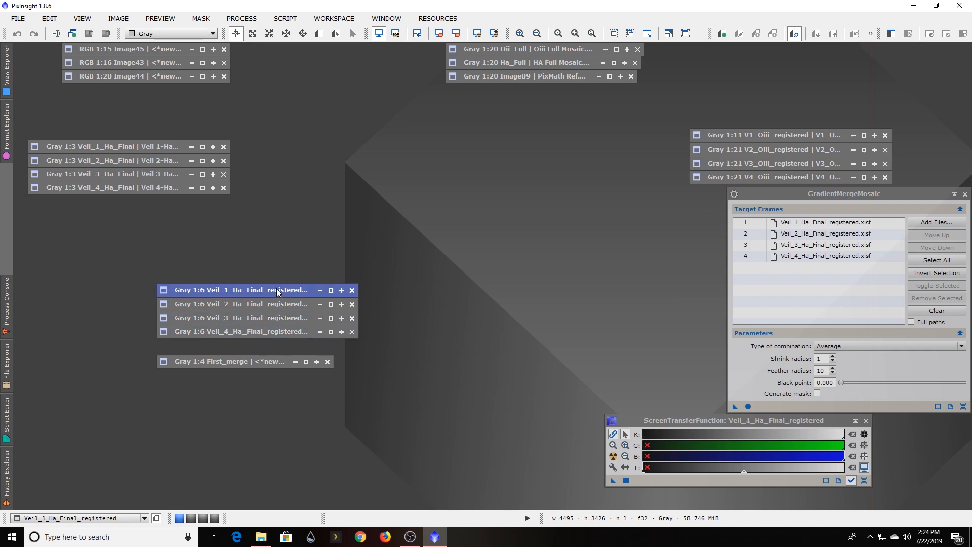
double_click(276, 287)
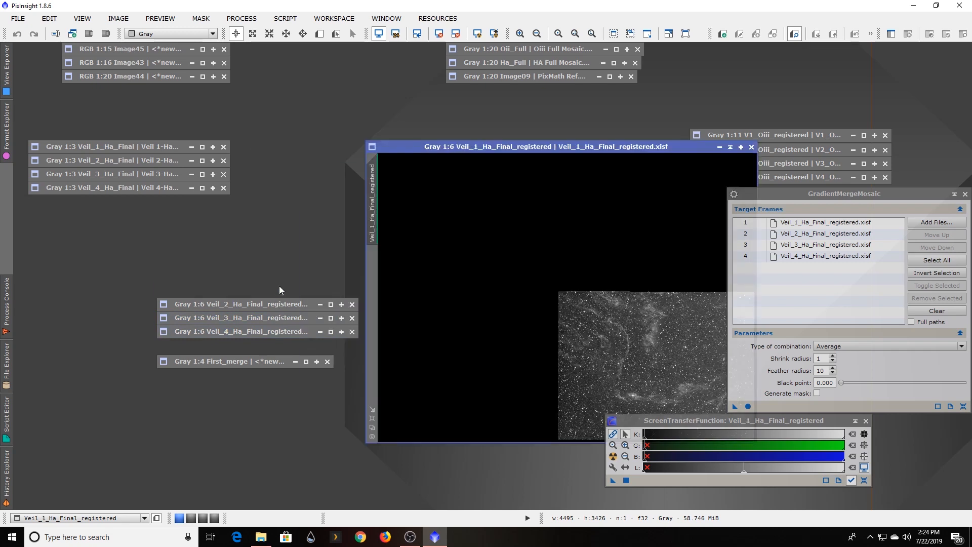
Collapse the registered Veil_1 window and run the MosaicByCoordinates script on the four Veil_Ha_Final tiles
left_click(732, 148)
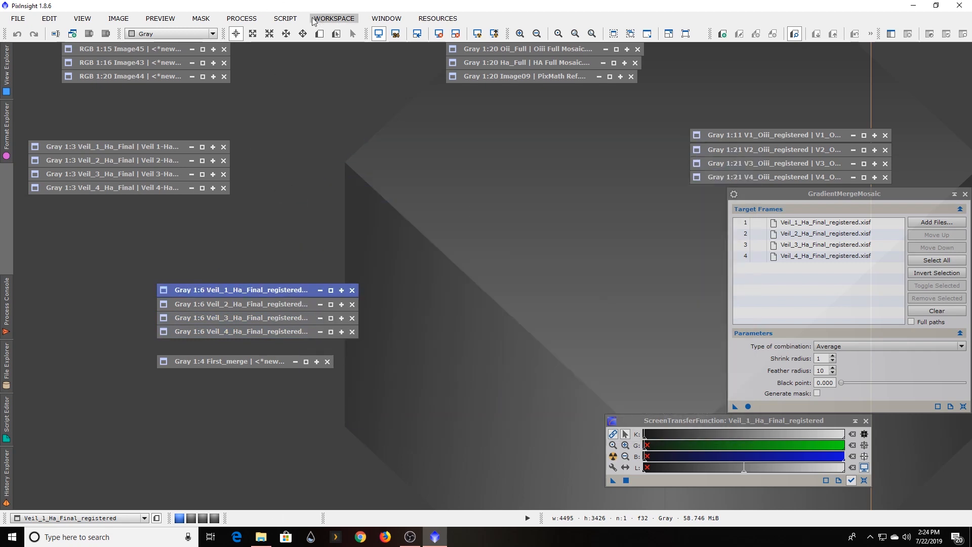
left_click(285, 19)
mouse_move(309, 69)
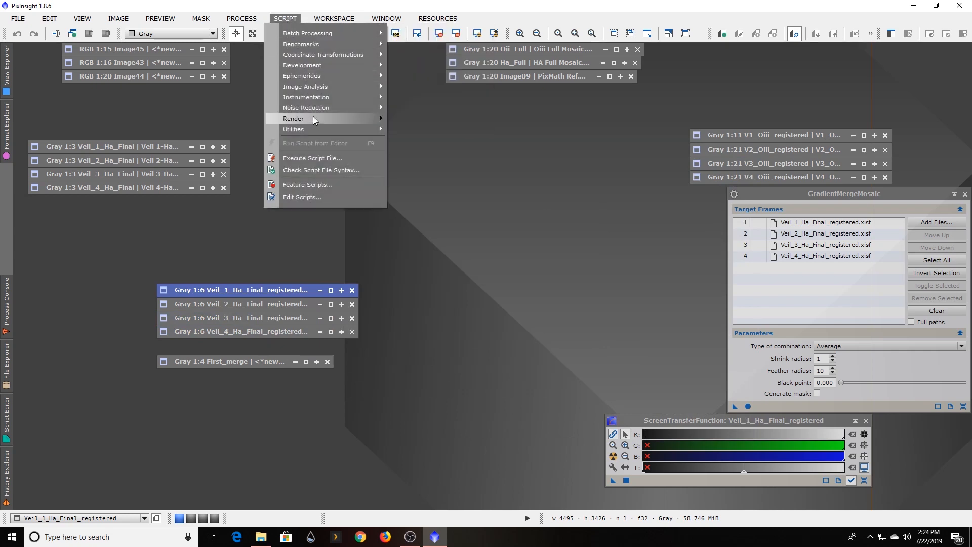
mouse_move(316, 124)
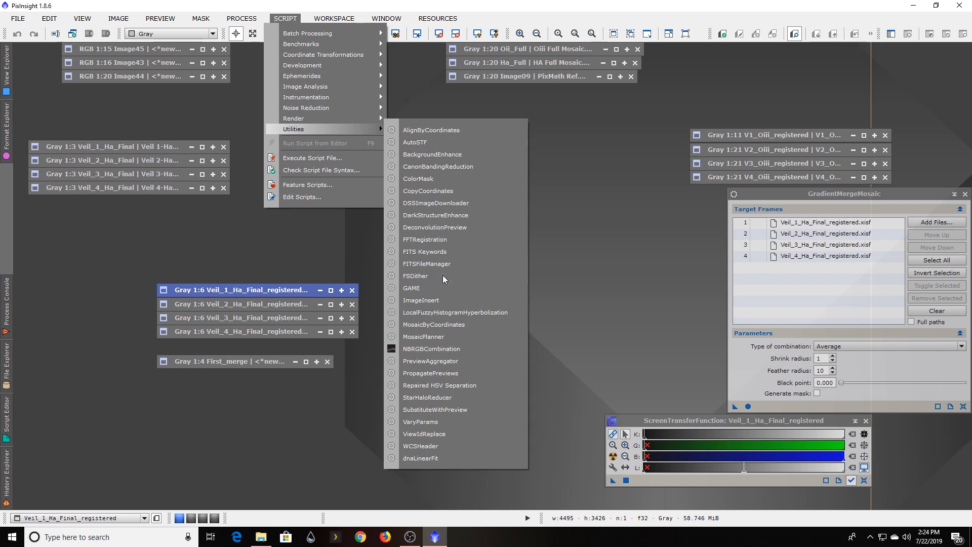
left_click(443, 324)
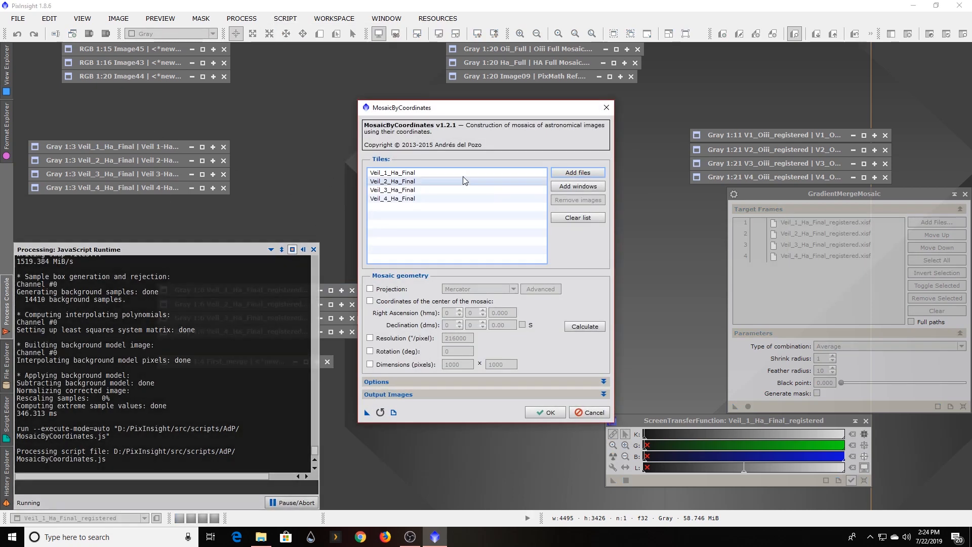
left_click(550, 413)
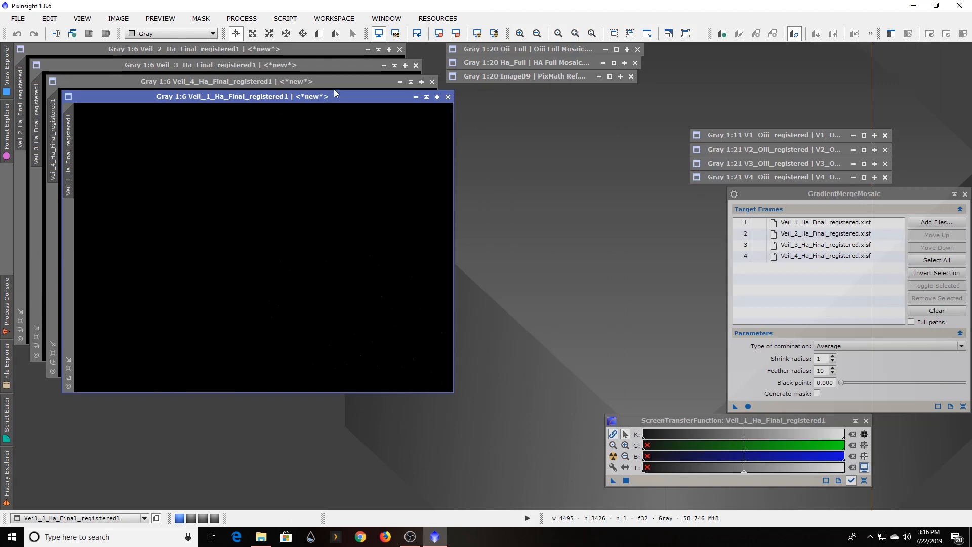
Auto-stretch the display of the new registered1 images for Veil_1, Veil_4 and Veil_3 and inspect the panels
left_click(477, 34)
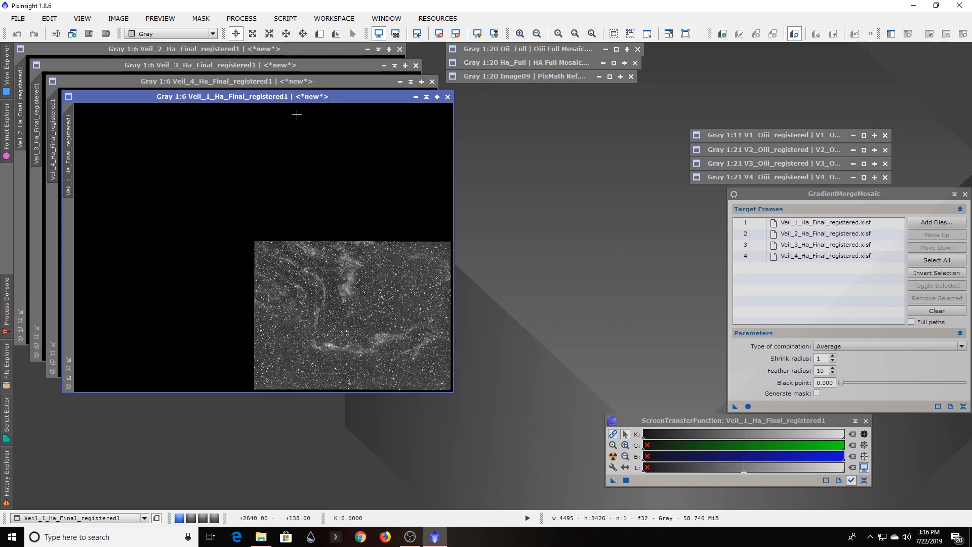
left_click(319, 81)
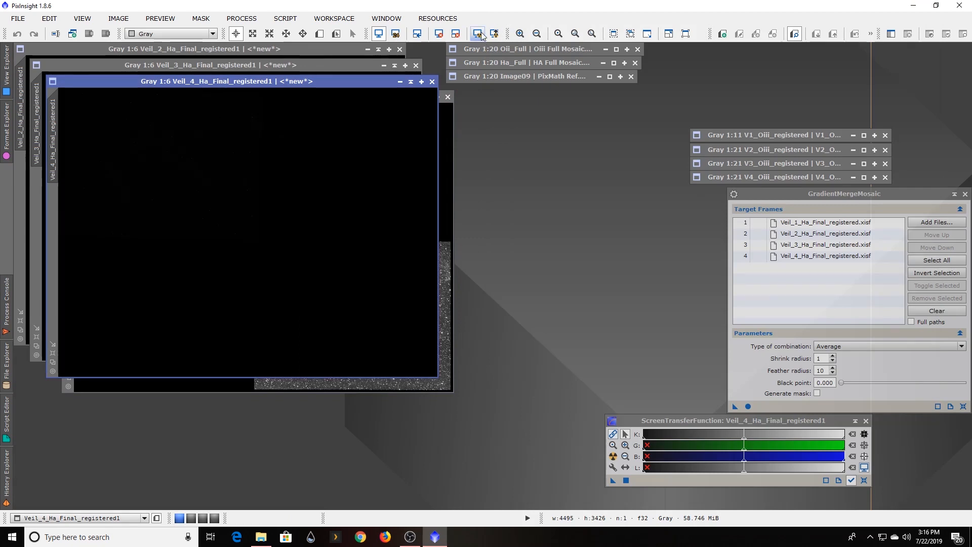
left_click(477, 34)
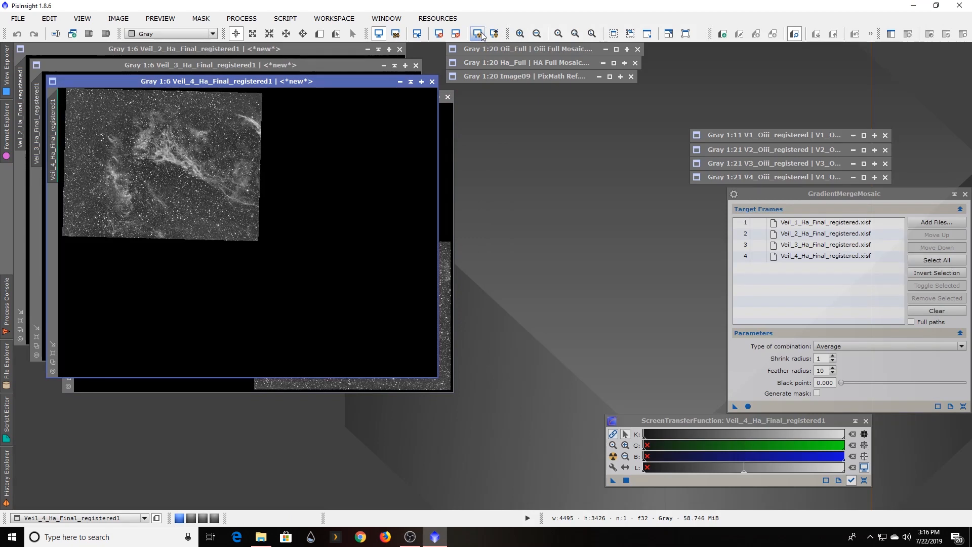
left_click(313, 68)
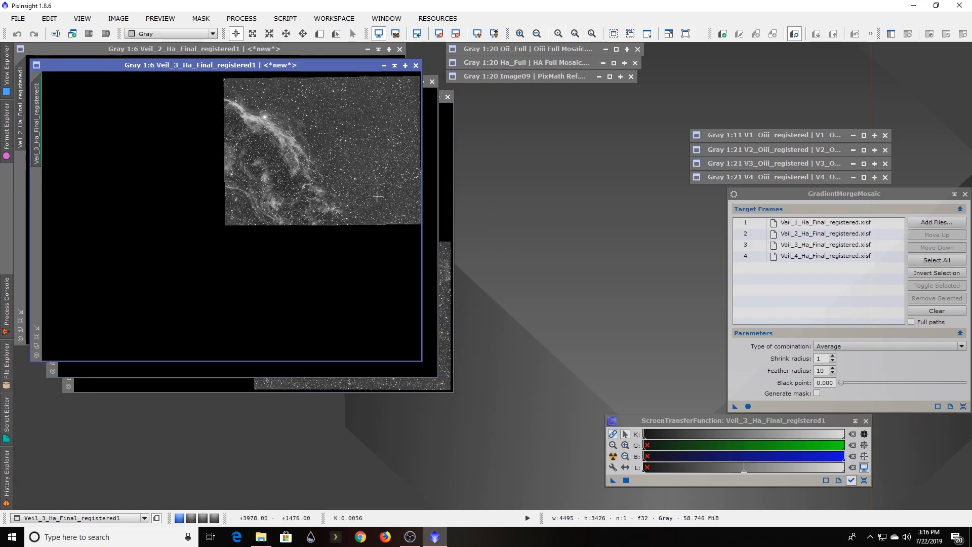
left_click_drag(344, 67, 603, 149)
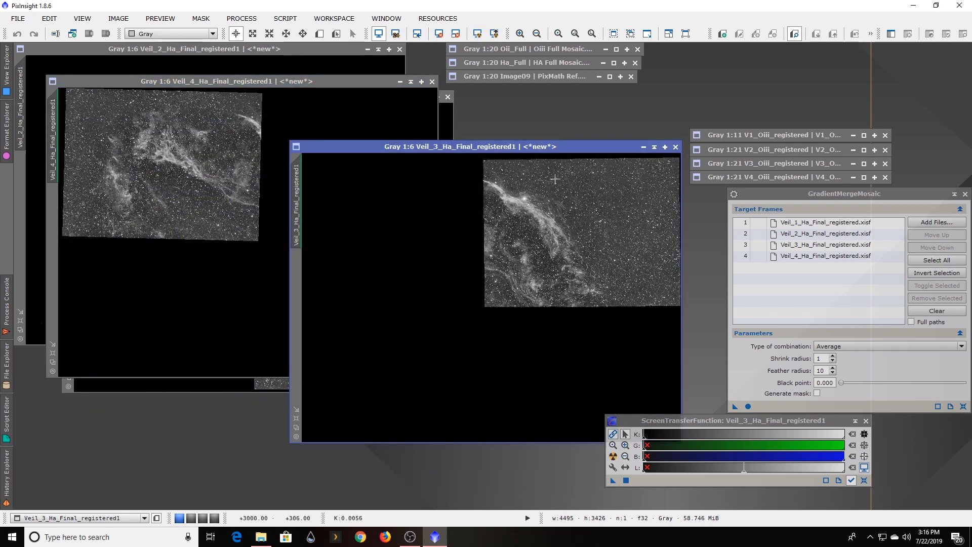
left_click_drag(528, 146, 315, 101)
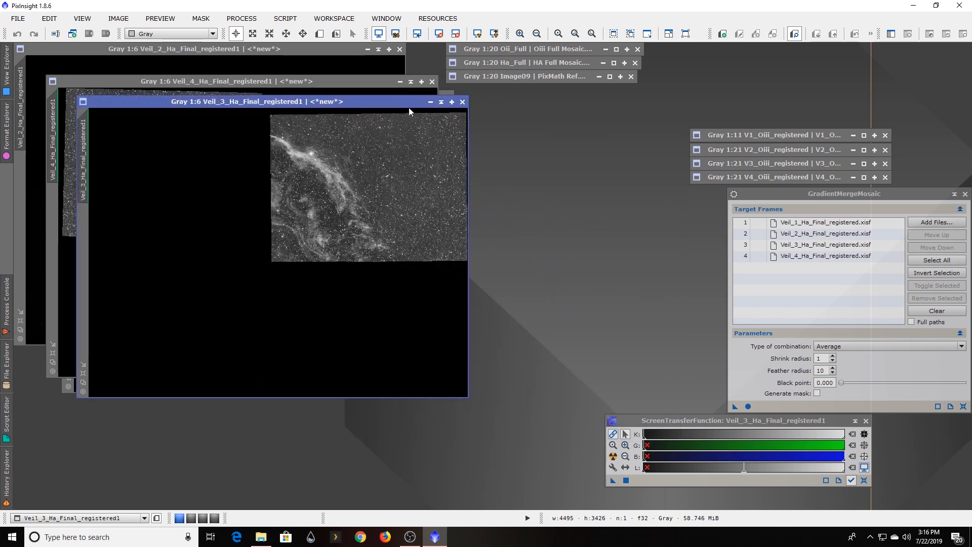
Collapse the four registered1 windows and stack them in order from Veil_1 to Veil_4 in free workspace
left_click(430, 102)
left_click(400, 81)
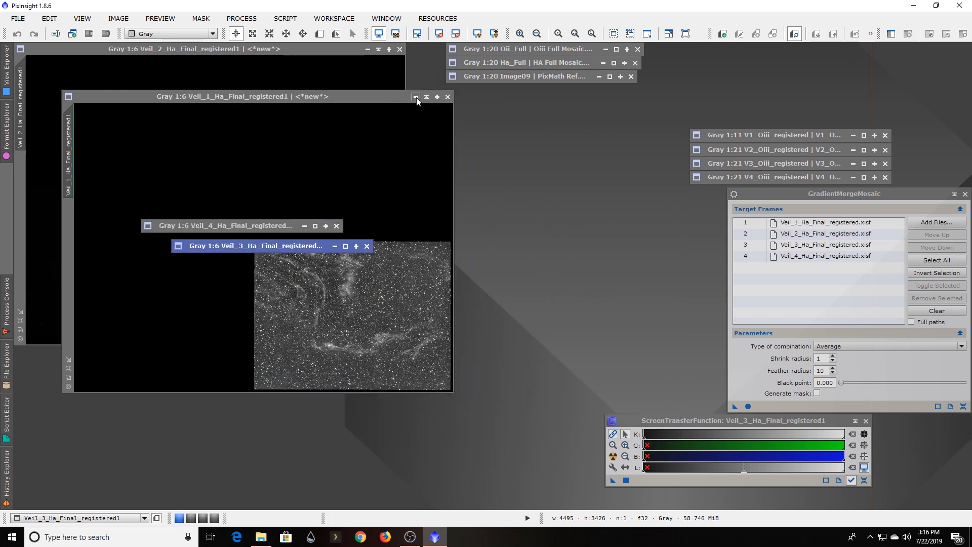
left_click(426, 96)
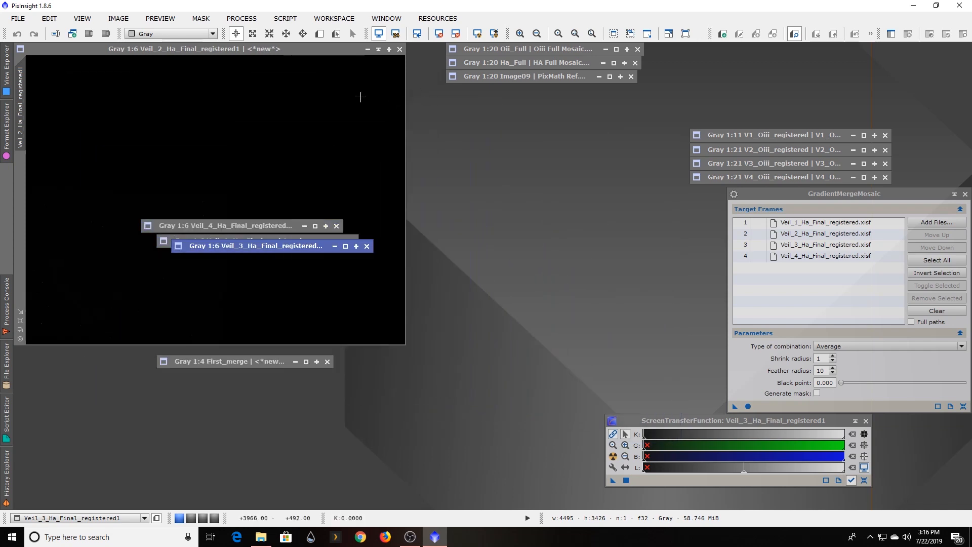
left_click(378, 49)
left_click_drag(241, 193, 572, 188)
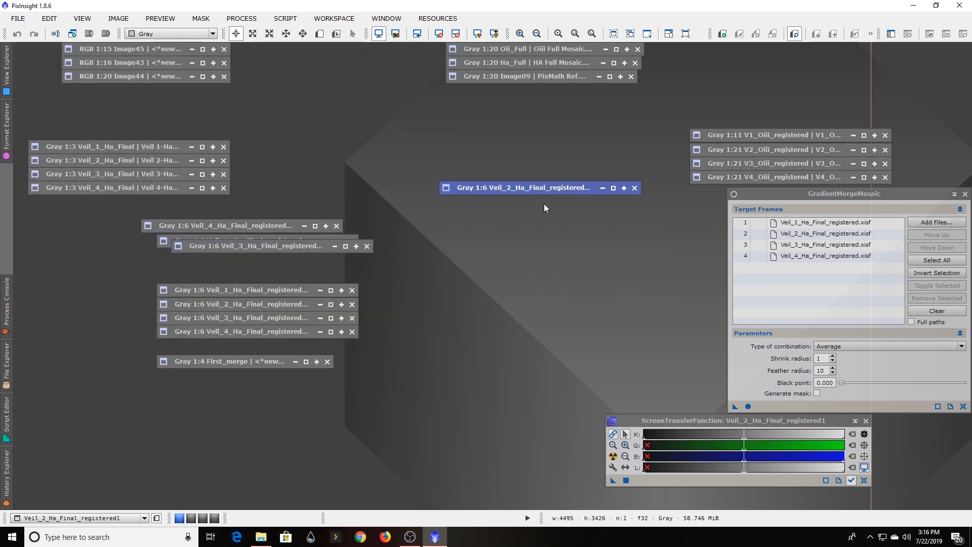
mouse_move(274, 247)
left_mouse_down()
mouse_move(357, 261)
mouse_move(548, 226)
mouse_move(544, 201)
left_mouse_up()
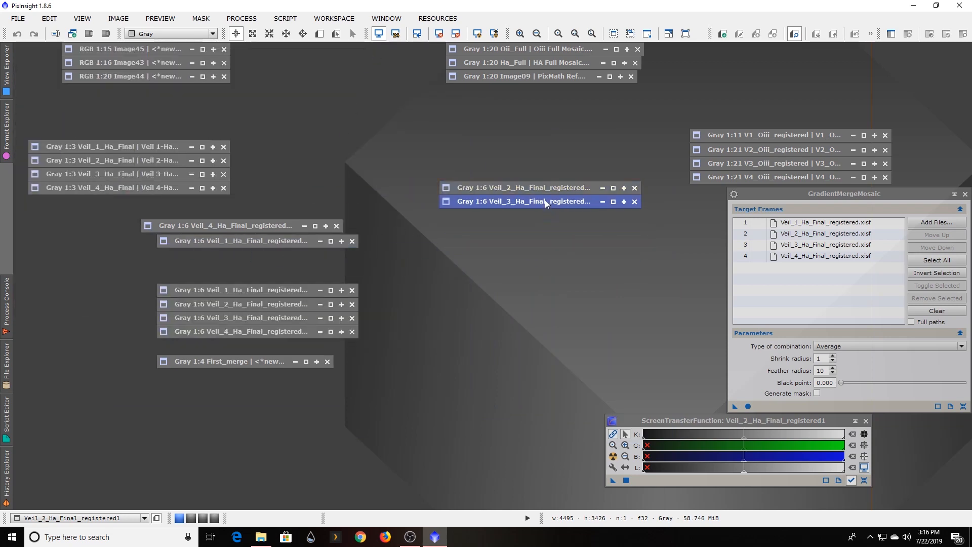
left_click_drag(242, 238, 530, 174)
mouse_move(249, 226)
left_mouse_down()
mouse_move(509, 229)
mouse_move(549, 213)
left_mouse_up()
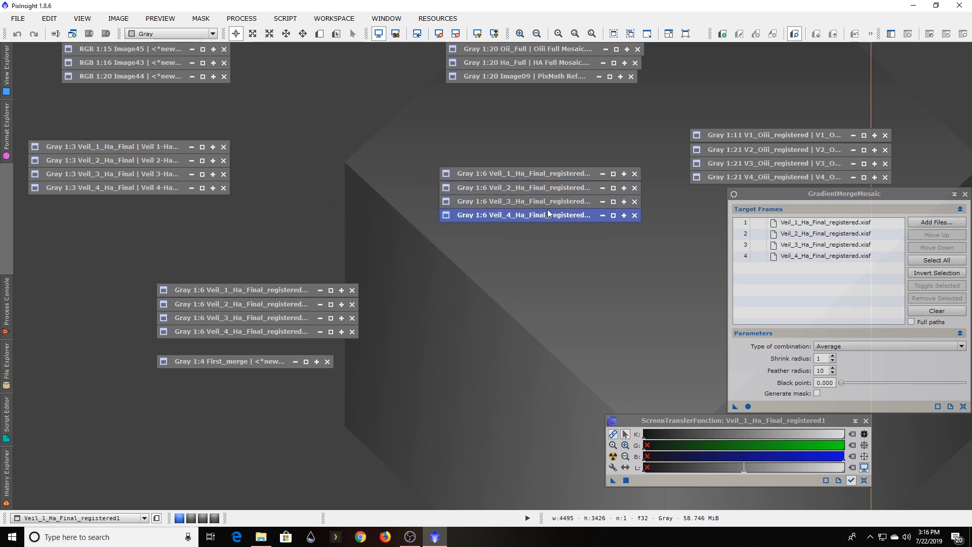
Expand First_merge and draw a DynamicCrop frame of about 4328 by 3348 pixels around the mosaic
double_click(273, 362)
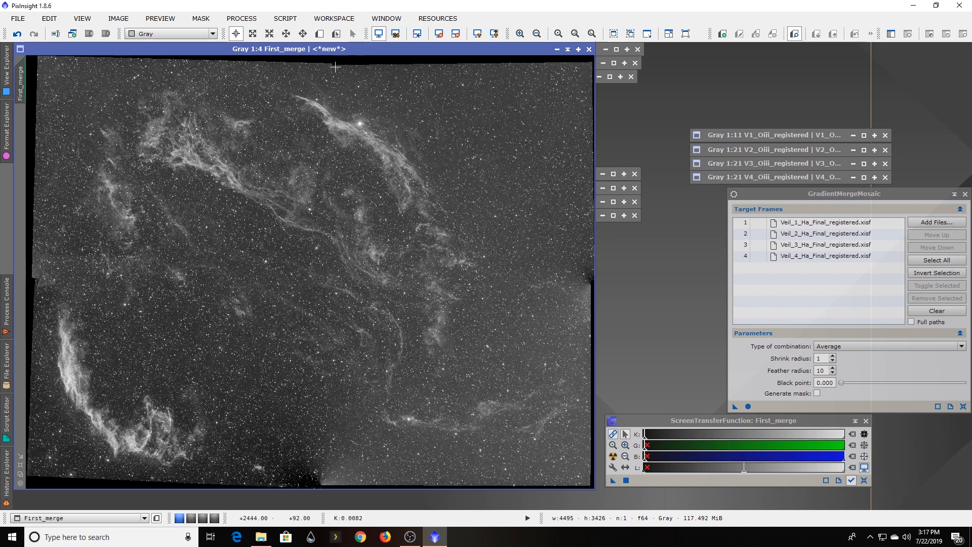
left_click(285, 19)
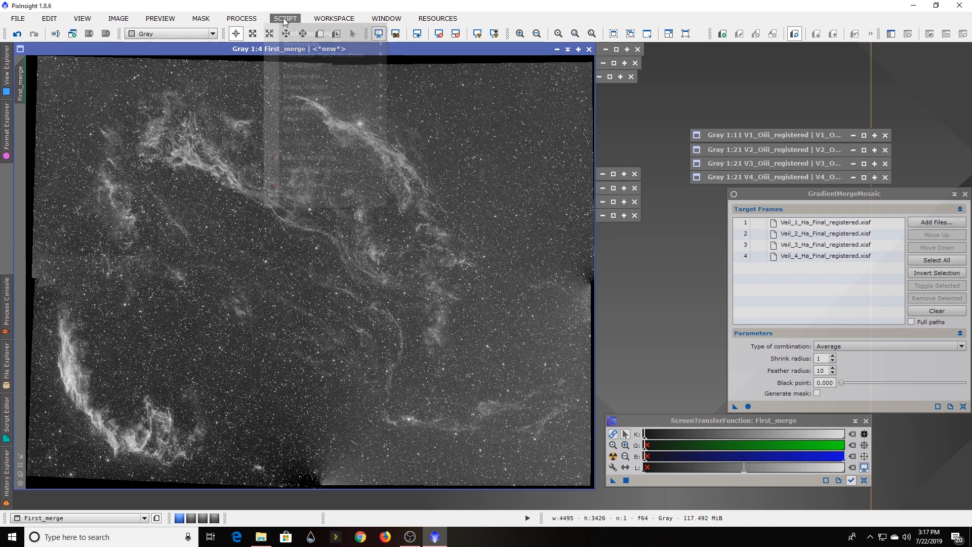
mouse_move(241, 18)
mouse_move(344, 36)
left_click(409, 461)
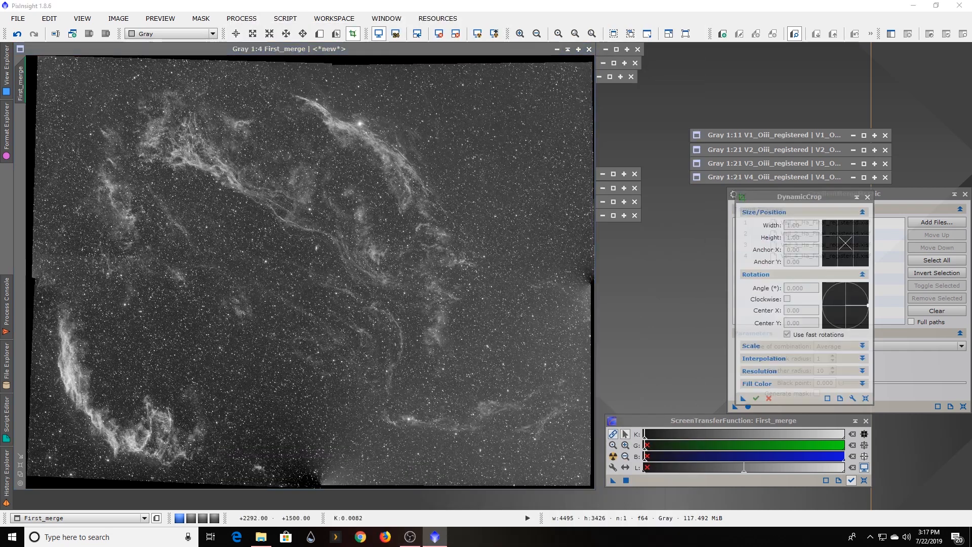
left_click_drag(42, 60, 591, 486)
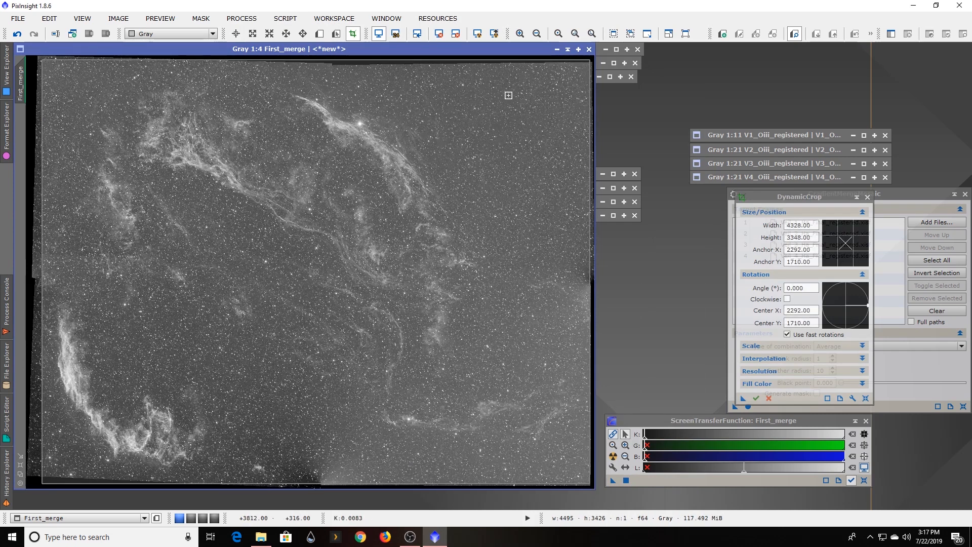
Lower the crop frame's top edge past the black border, reducing the frame height to about 3305 pixels
scroll(405, 161, "down", 2)
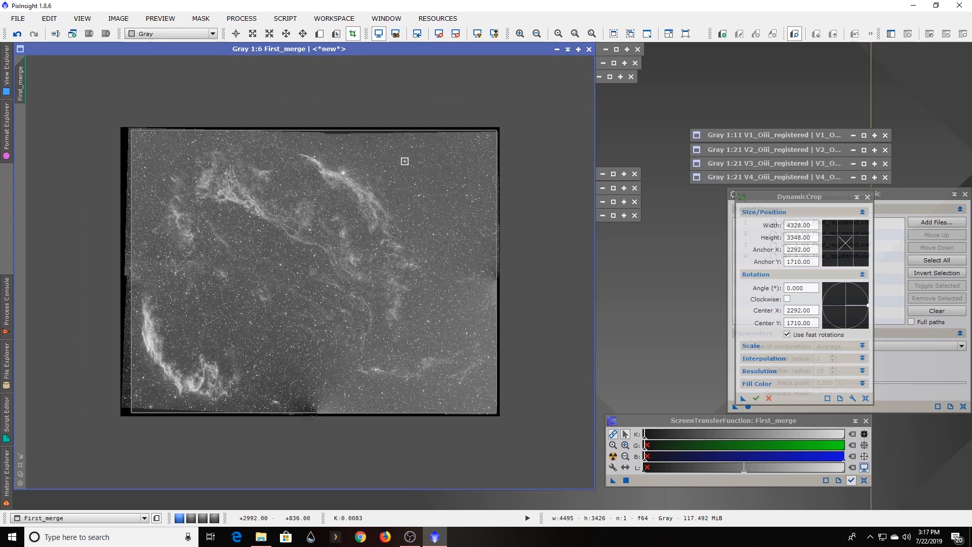
scroll(404, 161, "up", 4)
left_click_drag(587, 238, 590, 108)
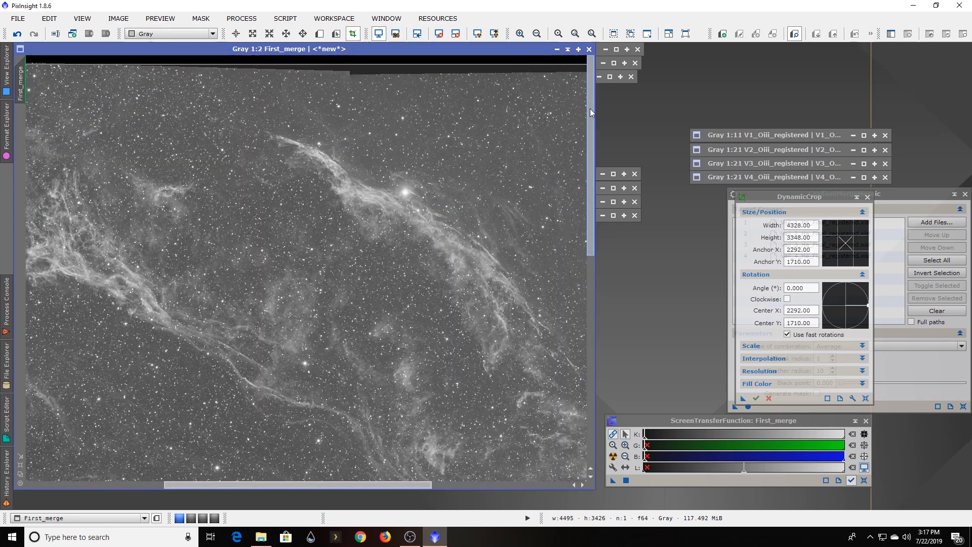
scroll(417, 64, "up", 1)
left_click_drag(589, 182, 589, 129)
left_click_drag(405, 73, 407, 95)
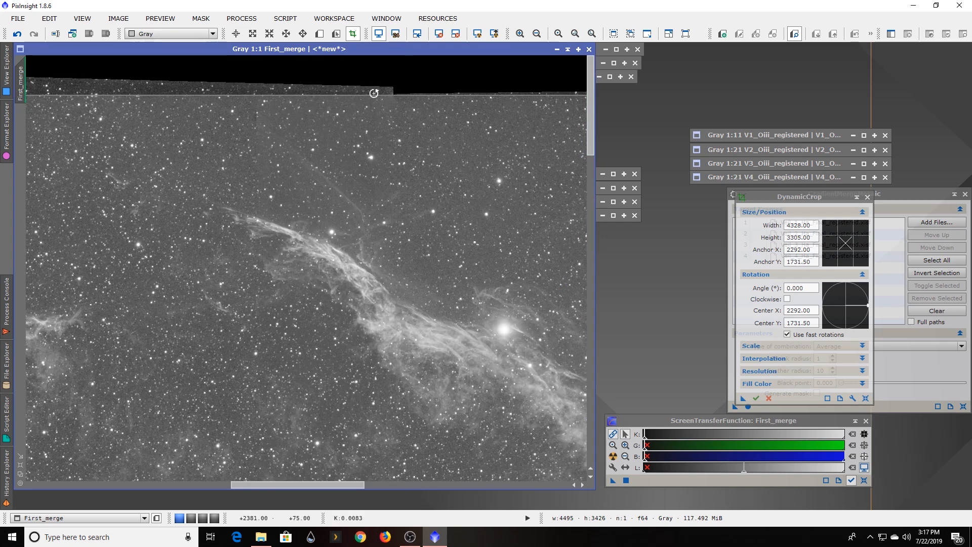
Fine-tune the crop frame's right edge along the mosaic border to a frame width of about 4330 pixels
left_click_drag(303, 485, 509, 485)
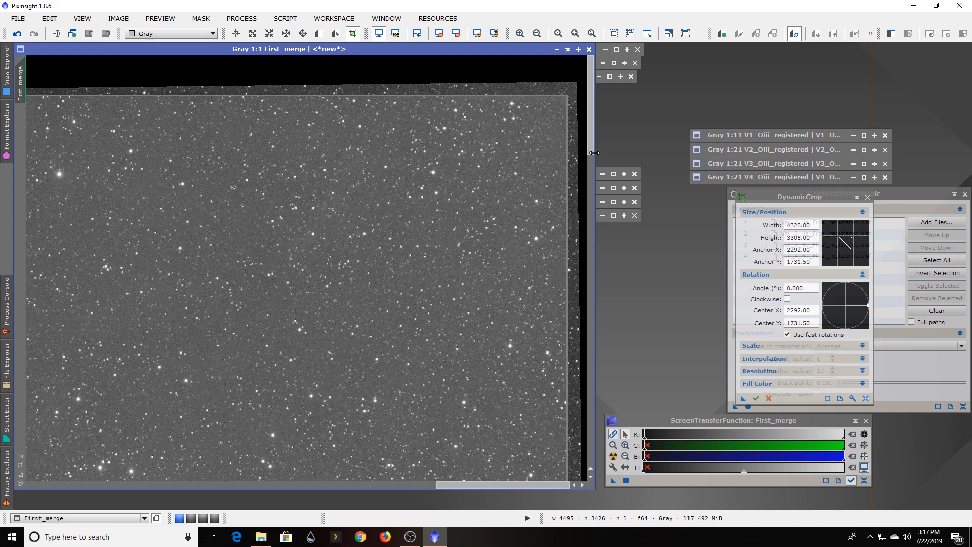
left_click_drag(591, 145, 603, 323)
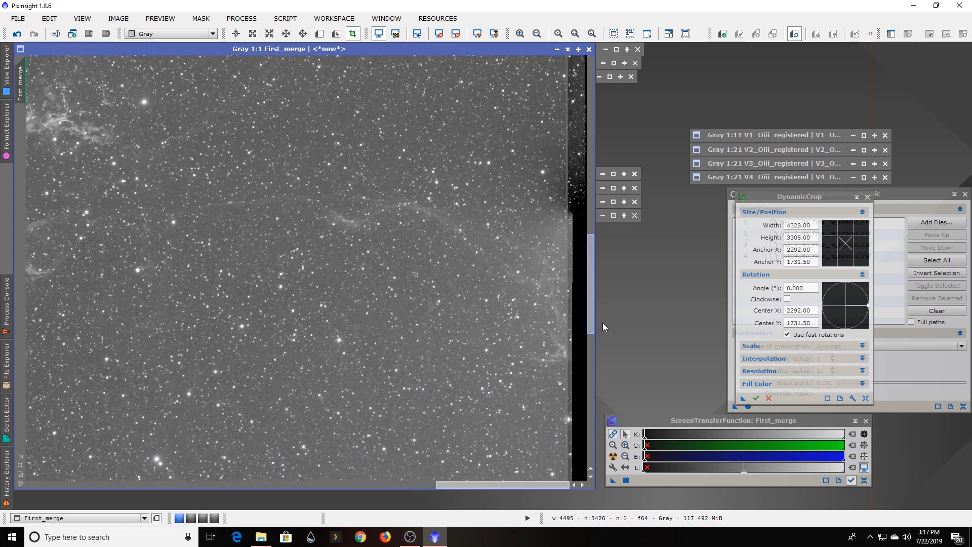
left_click_drag(567, 205, 572, 210)
left_click_drag(589, 292, 595, 430)
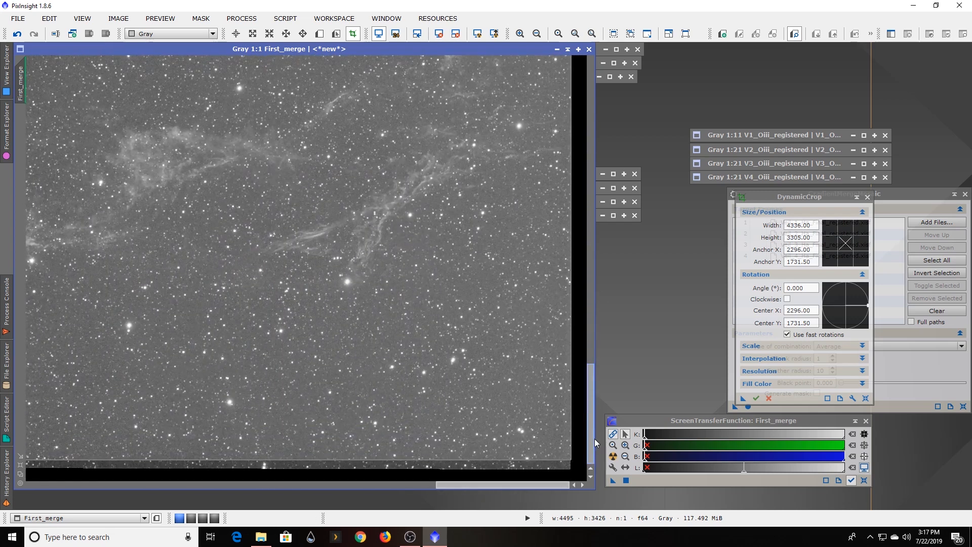
left_click_drag(570, 379, 568, 381)
Raise the crop frame's bottom edge above the black border to a height of about 3244 pixels and check it across the mosaic
left_click_drag(475, 485, 270, 483)
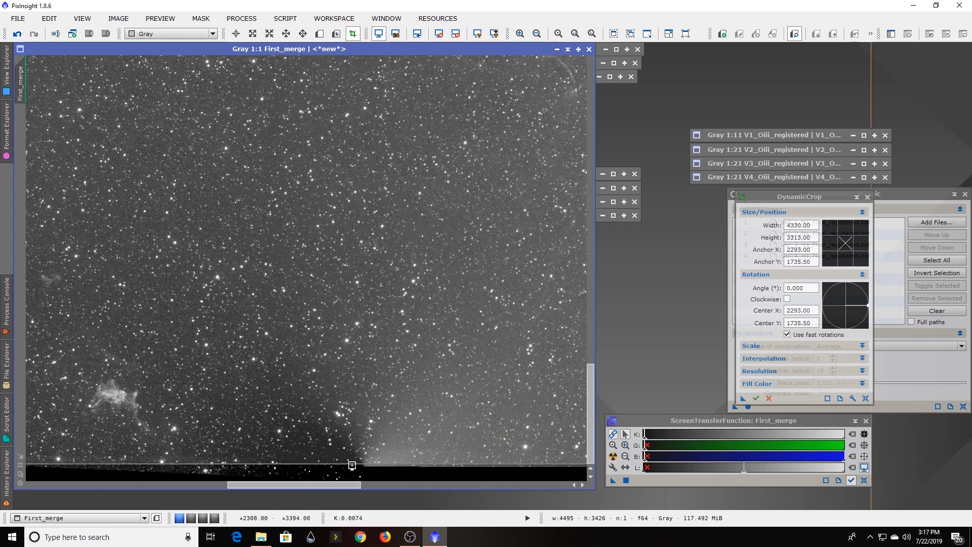
left_click_drag(352, 465, 158, 429)
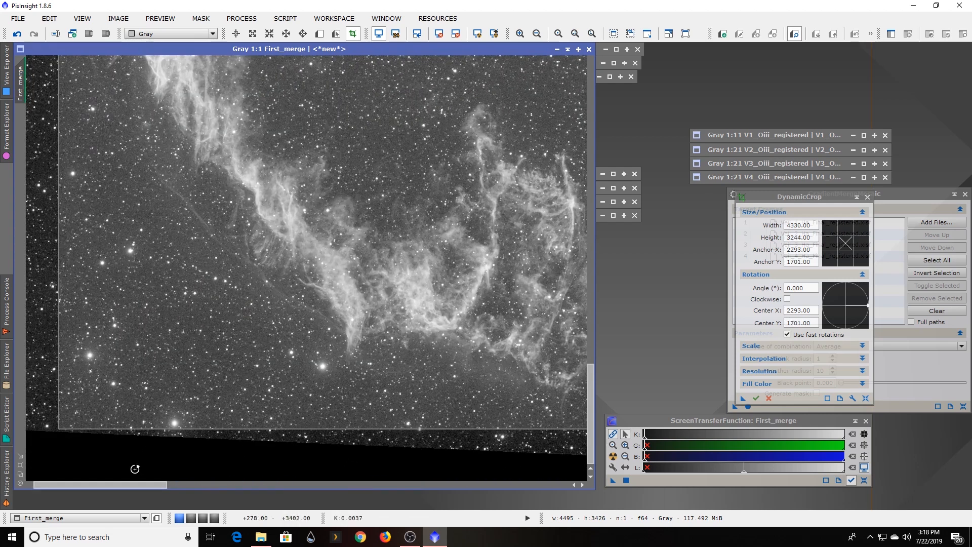
left_click_drag(129, 482, 280, 487)
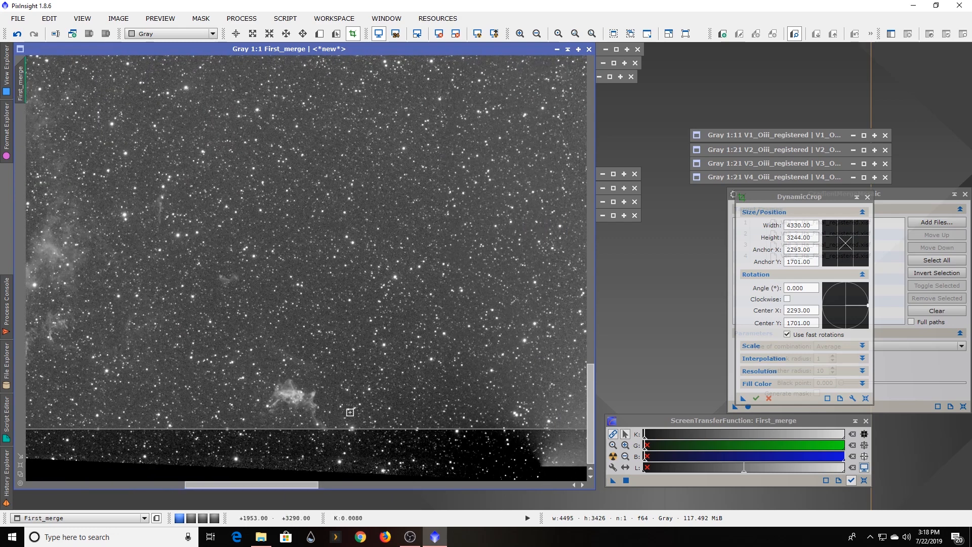
left_click_drag(250, 484, 535, 493)
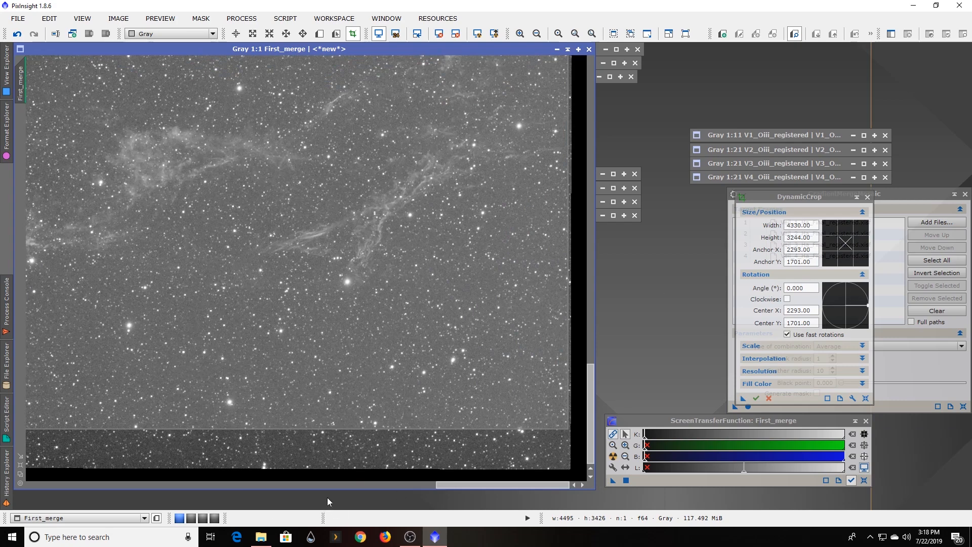
left_click_drag(454, 482, 43, 458)
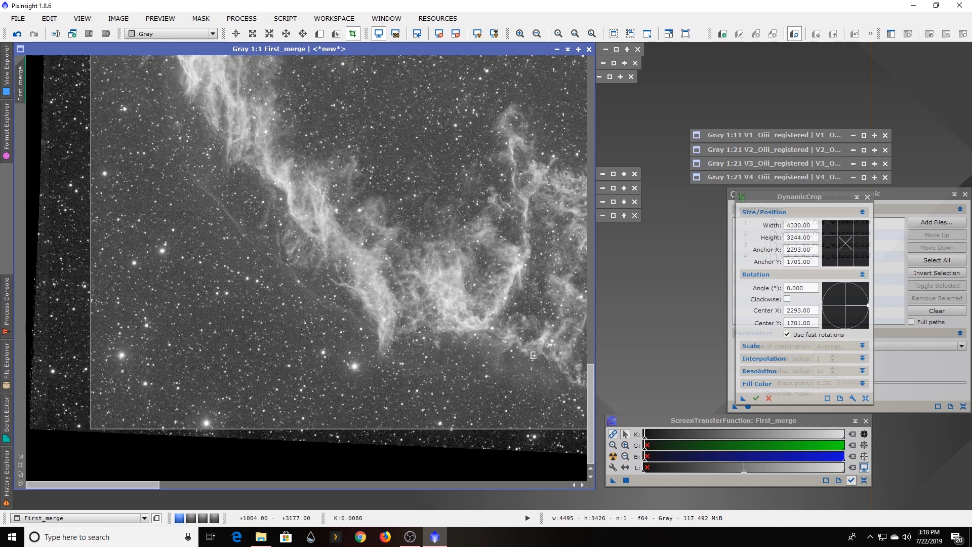
Move the crop frame's left edge close to the mosaic border, giving a frame width of about 4361 pixels
left_click_drag(590, 409, 591, 231)
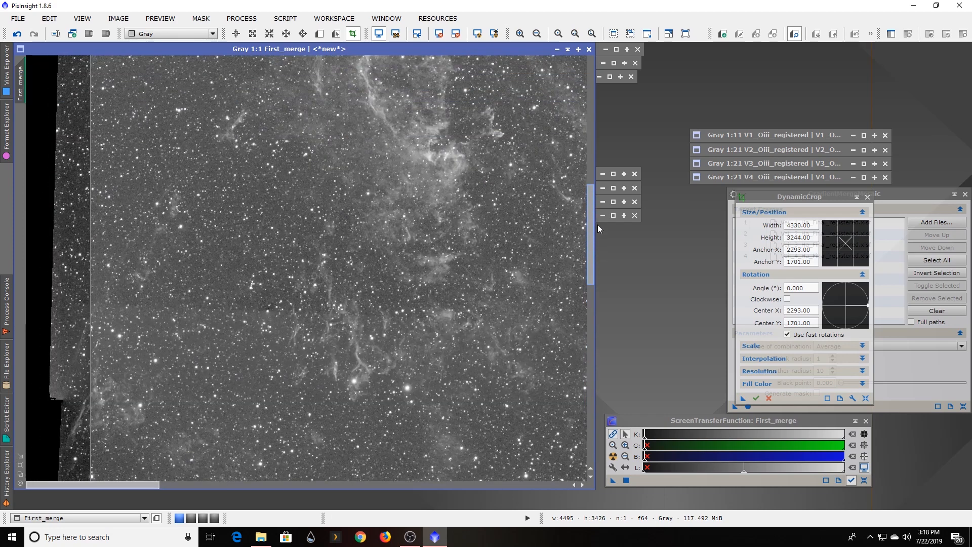
left_click_drag(89, 346, 65, 348)
left_click_drag(590, 250, 573, 88)
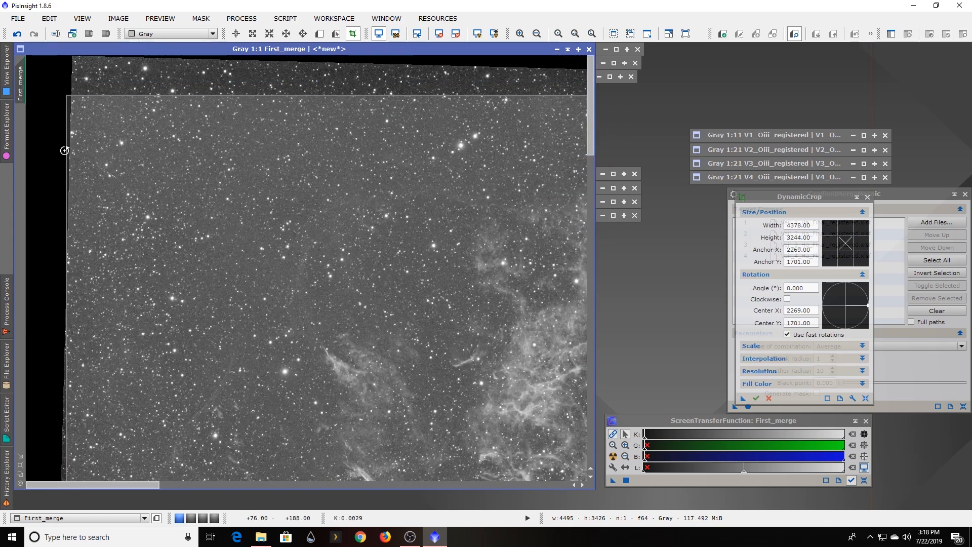
left_click_drag(64, 149, 75, 150)
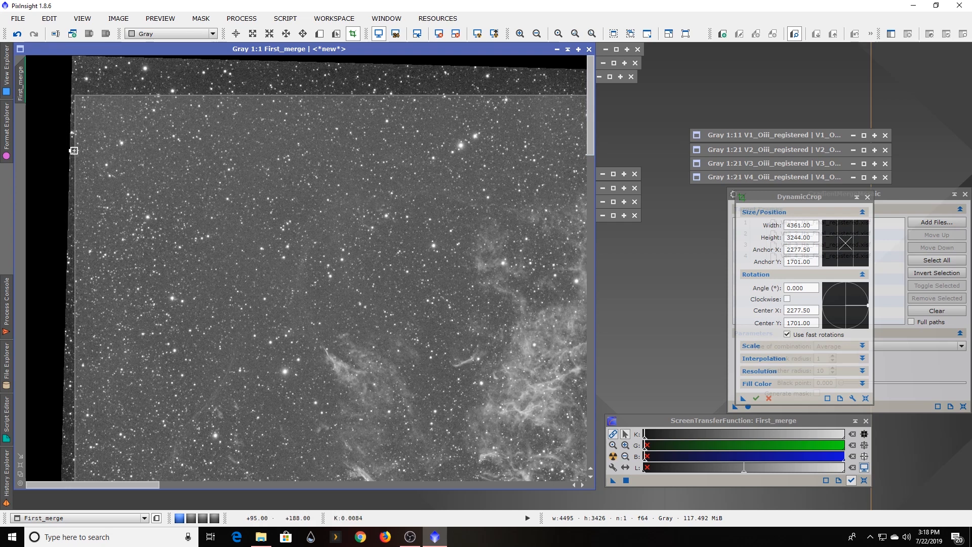
scroll(328, 185, "down", 4)
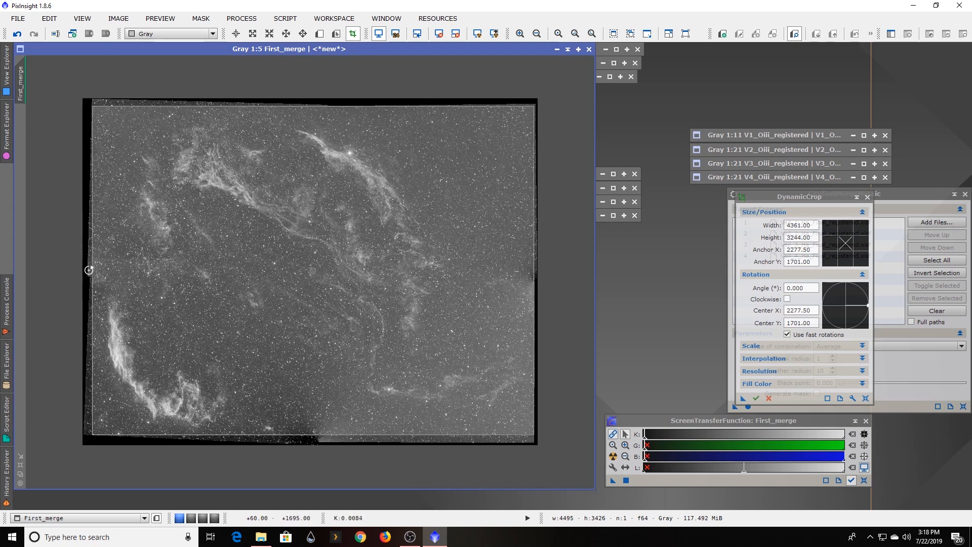
Apply the crop to the First_merge mosaic and fit its window to the cropped image, clear of the panel images
left_click(756, 399)
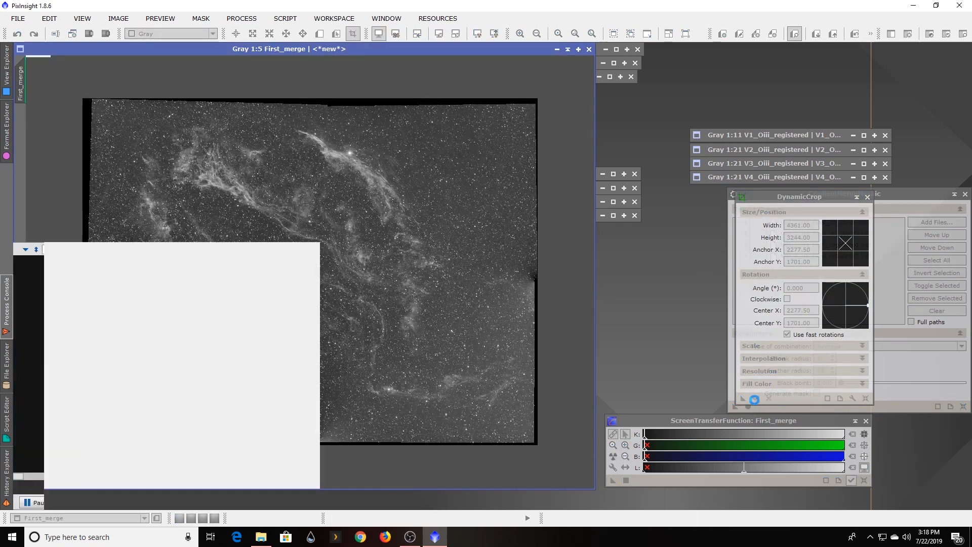
left_click_drag(475, 49, 863, 84)
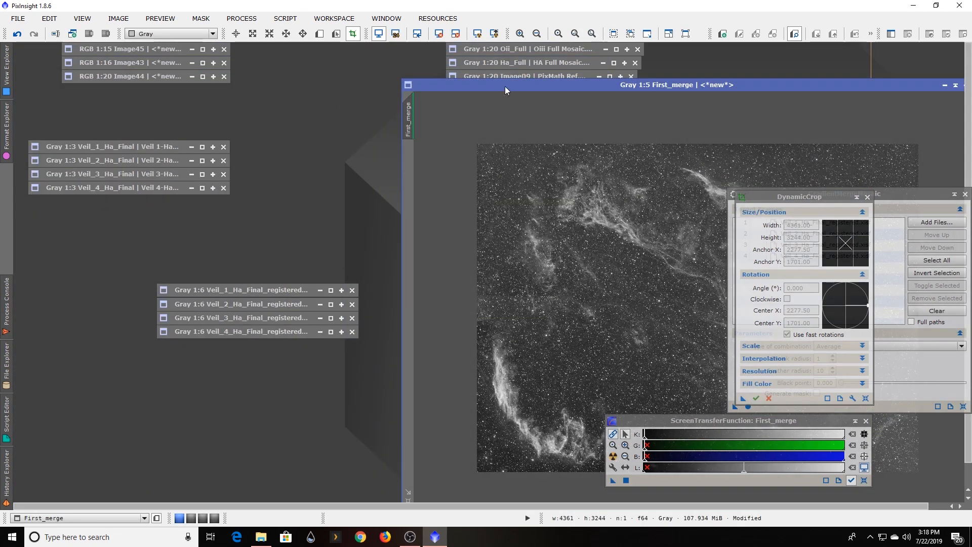
left_click_drag(516, 83, 566, 55)
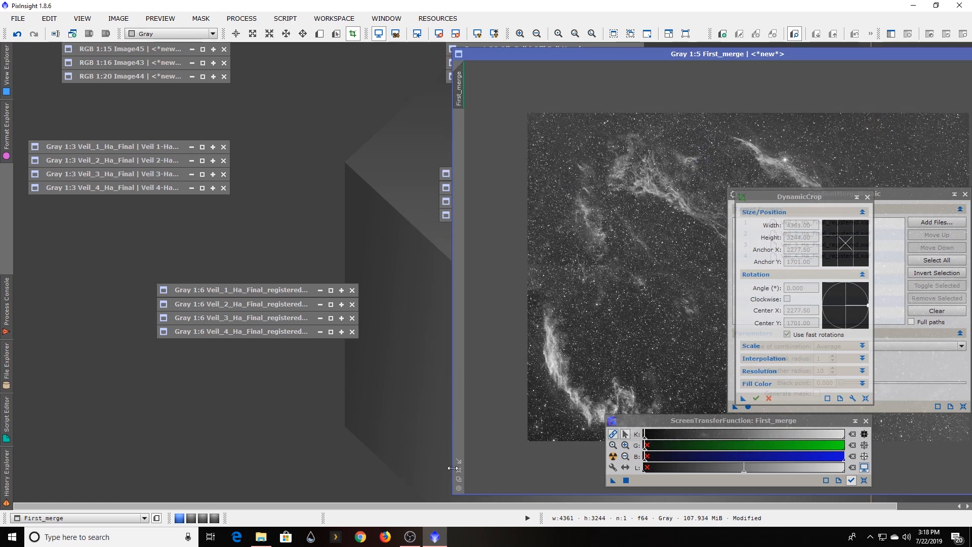
left_click(459, 482)
left_click_drag(625, 57, 217, 49)
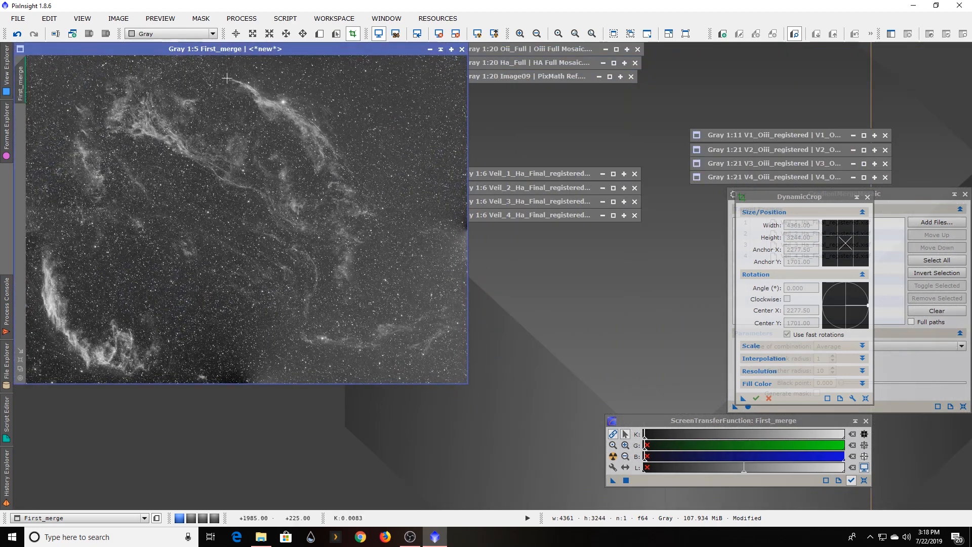
Apply the DynamicCrop from First_merge's processing history to Veil_1_Ha_Final_registered1, accepting deletion of its WCS keywords
double_click(511, 174)
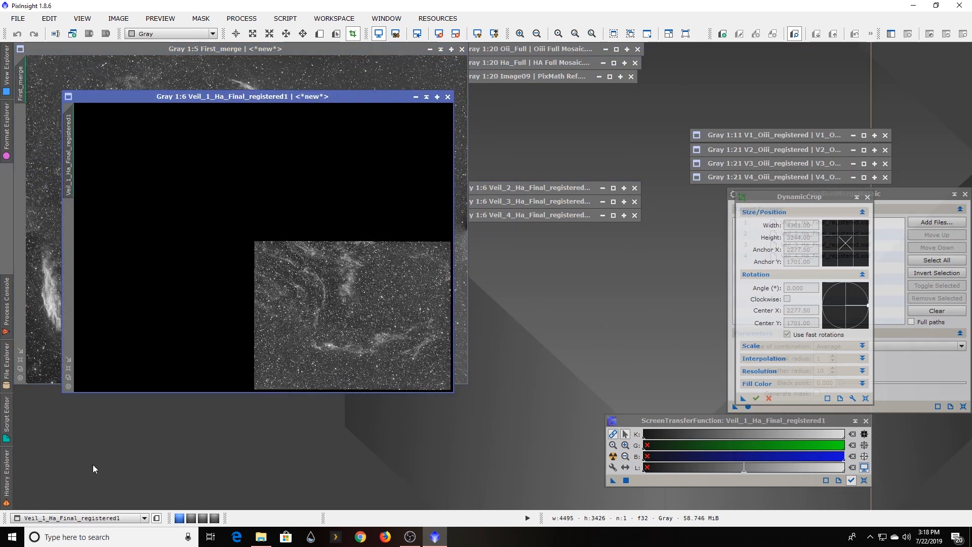
left_click(7, 481)
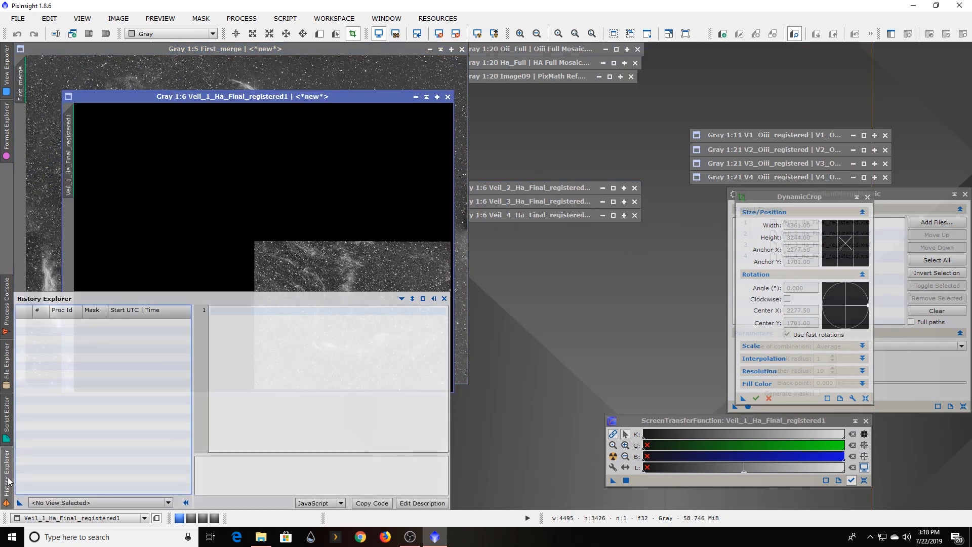
left_click(75, 502)
scroll(90, 446, "down", 3)
scroll(91, 431, "up", 2)
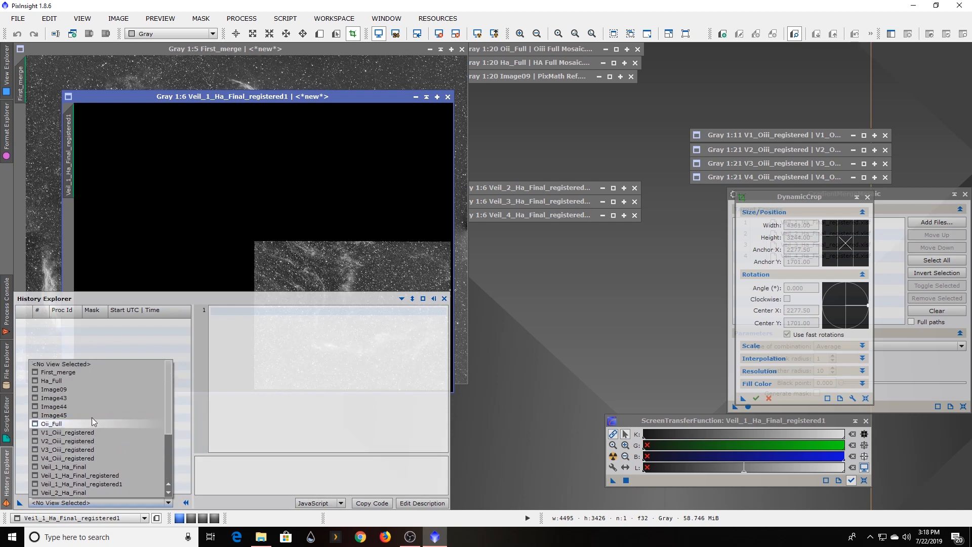
scroll(74, 369, "up", 1)
left_click(72, 373)
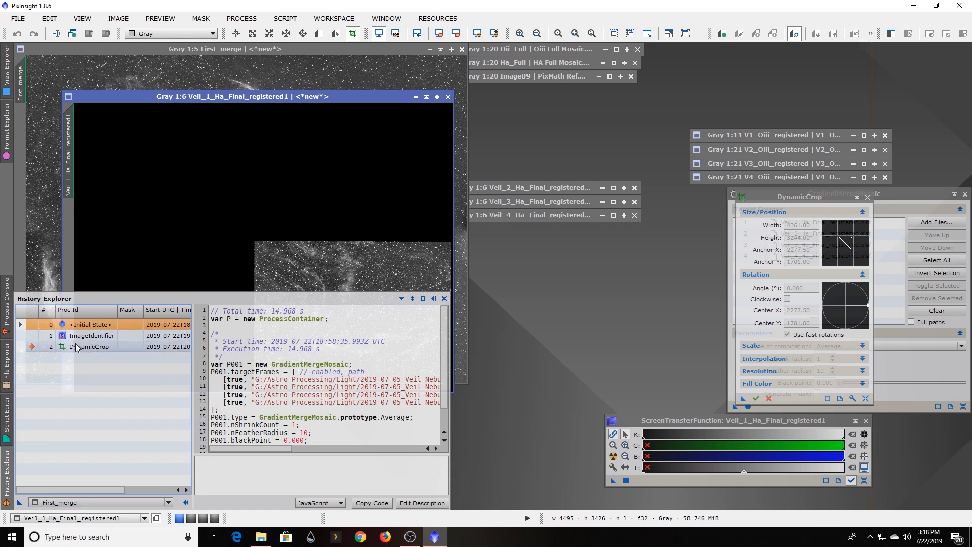
left_click_drag(73, 348, 287, 191)
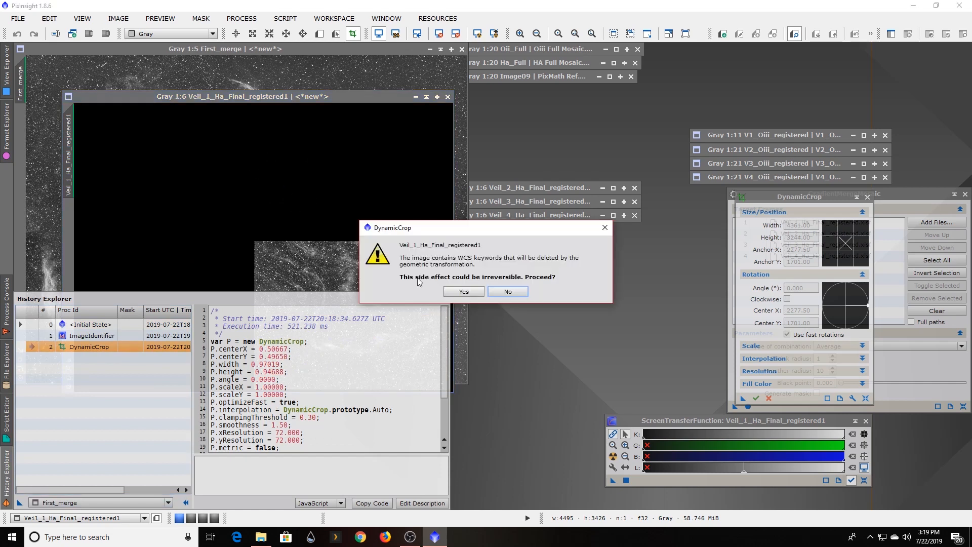
left_click(465, 292)
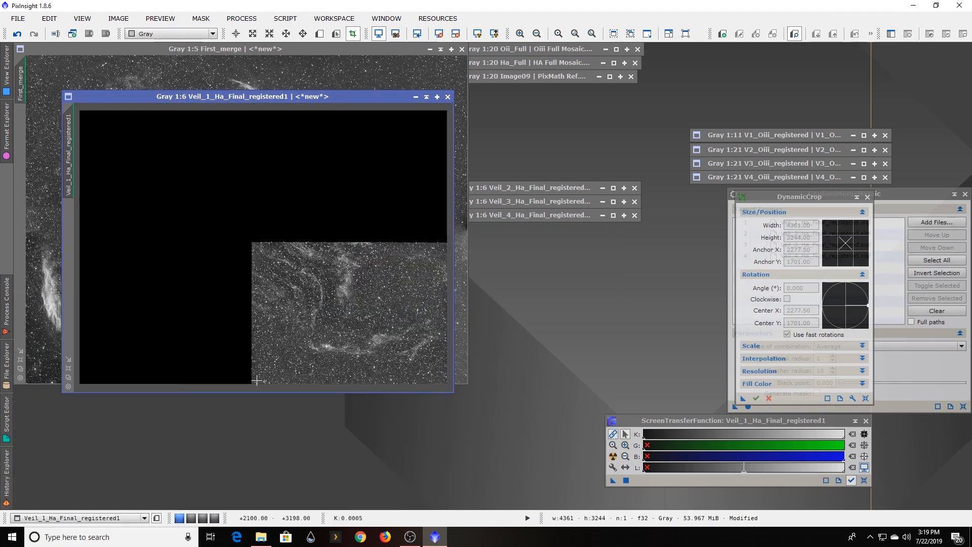
Apply the same DynamicCrop history entry to Veil_2_Ha_Final_registered1, accepting deletion of its WCS keywords
double_click(513, 191)
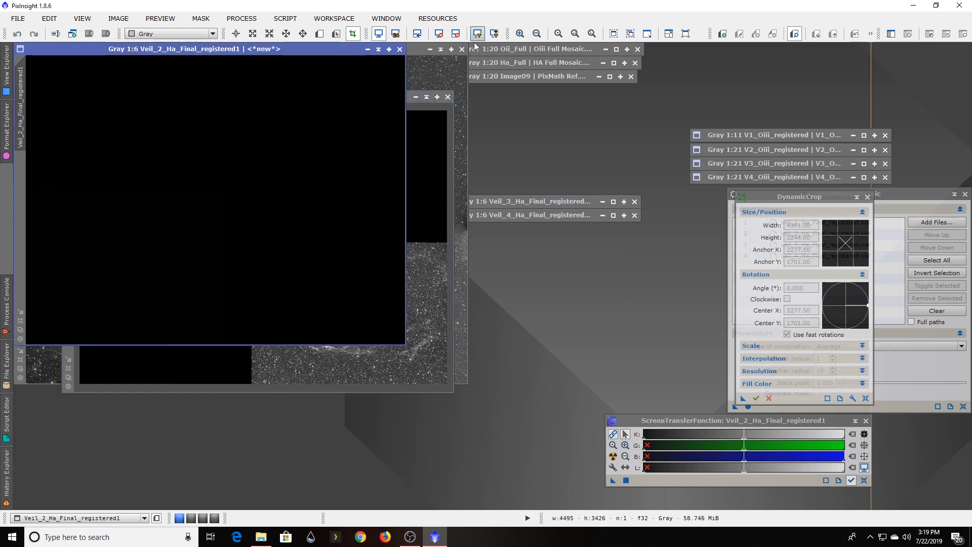
left_click(6, 489)
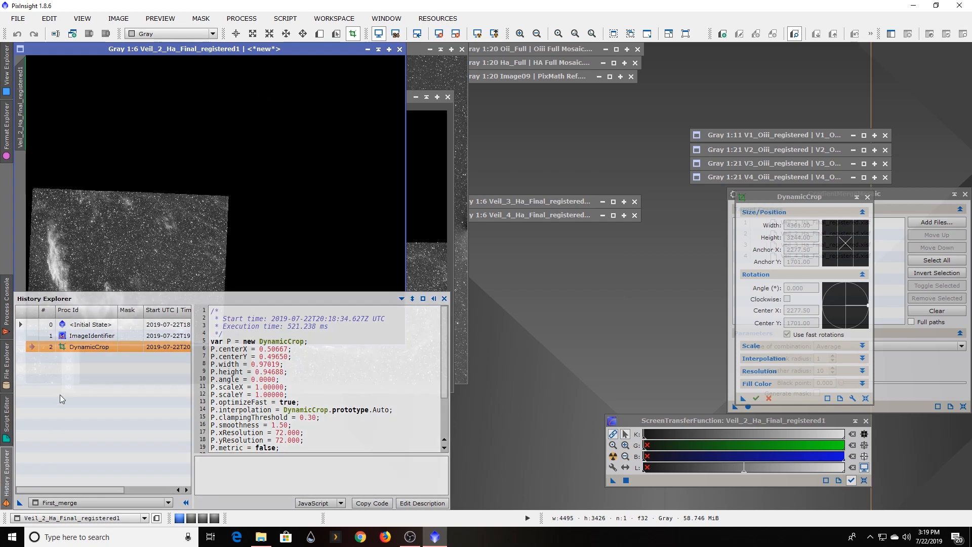
left_click_drag(76, 352, 217, 189)
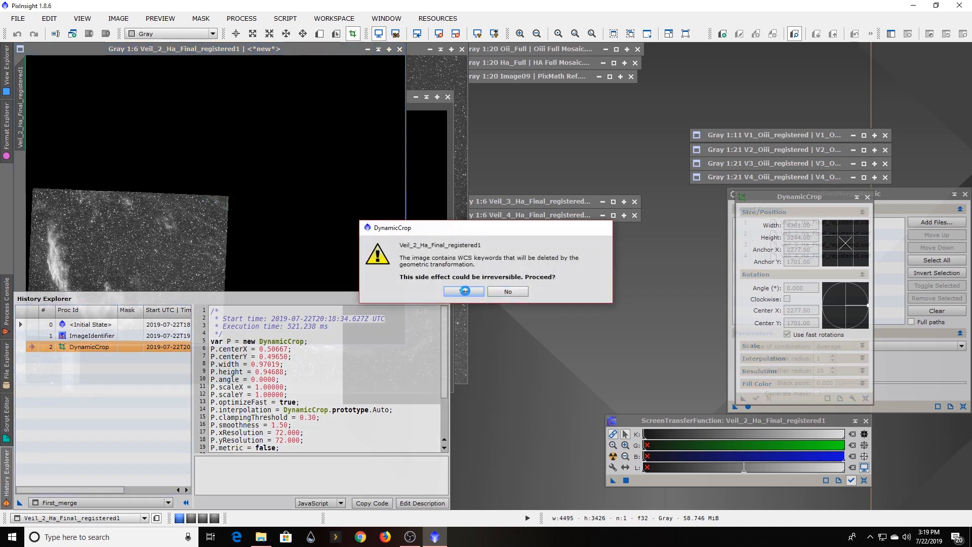
left_click(468, 292)
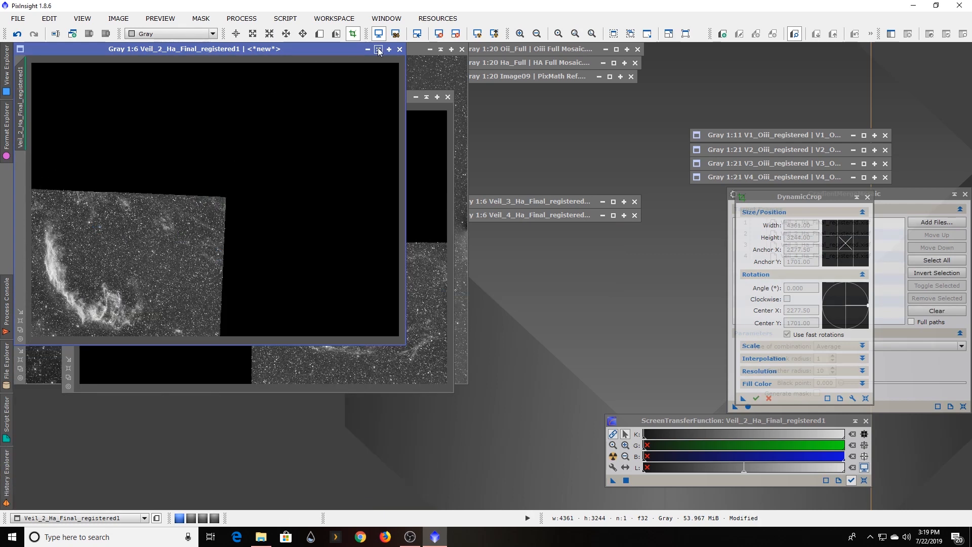
Crop Veil_3_Ha_Final_registered1 with First_merge's DynamicCrop history entry and collapse the panel's window
double_click(554, 201)
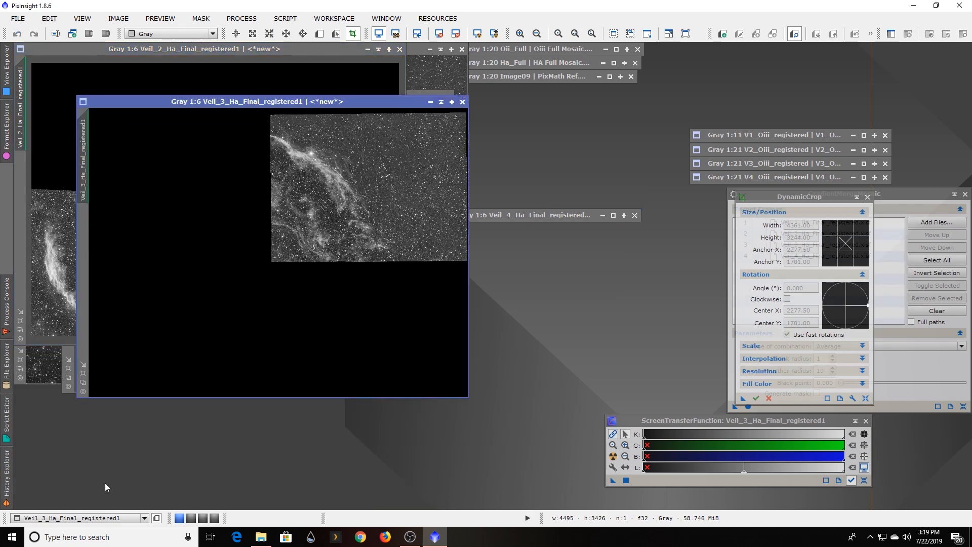
mouse_move(11, 491)
left_click_drag(102, 346, 187, 224)
left_click(448, 293)
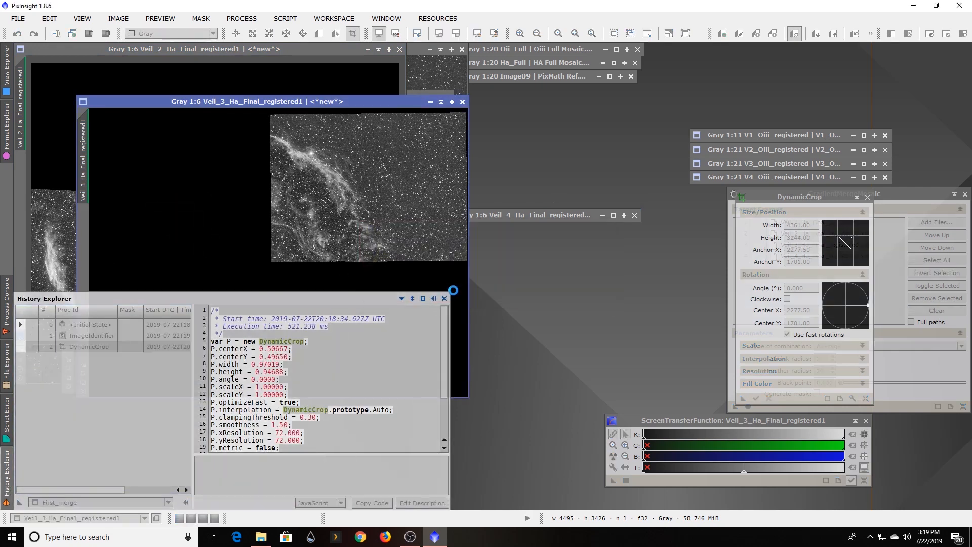
left_click(430, 101)
Crop Veil_4_Ha_Final_registered1 with First_merge's DynamicCrop history entry and collapse the open panel windows
left_click(513, 218)
double_click(514, 217)
left_click(5, 481)
left_click_drag(103, 346, 184, 235)
left_click(464, 293)
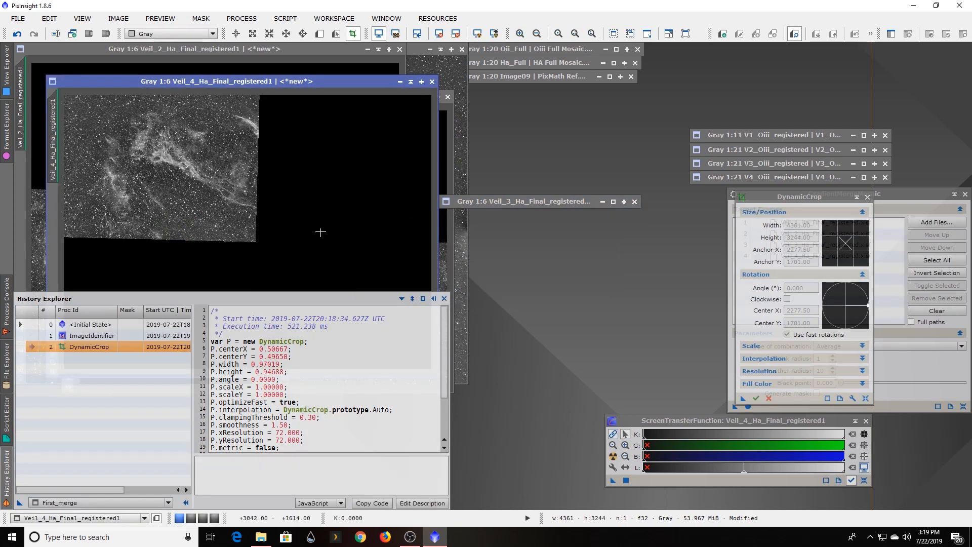
left_click(410, 82)
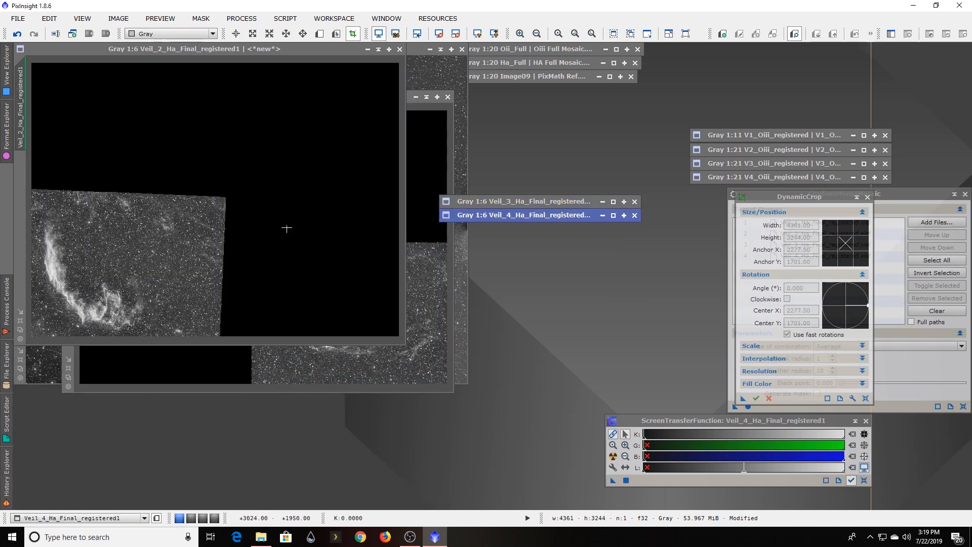
left_click(427, 97)
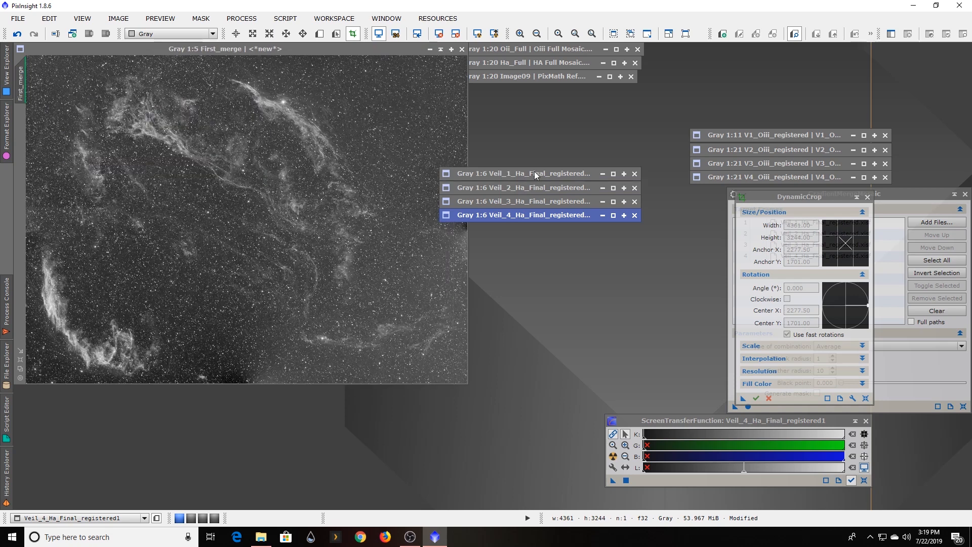
Save the cropped first panel as Veil_1_Ha_Final_registered1.xisf
left_click(892, 193)
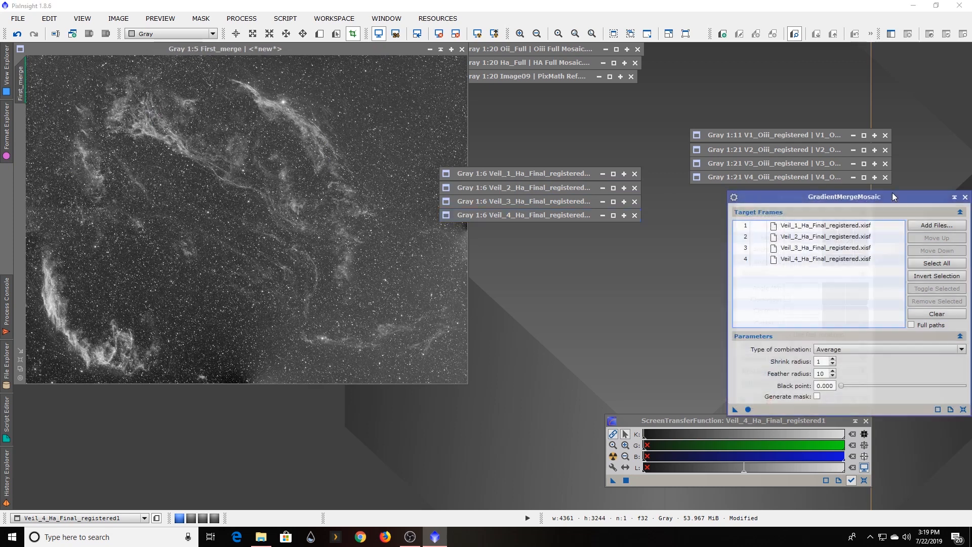
double_click(549, 174)
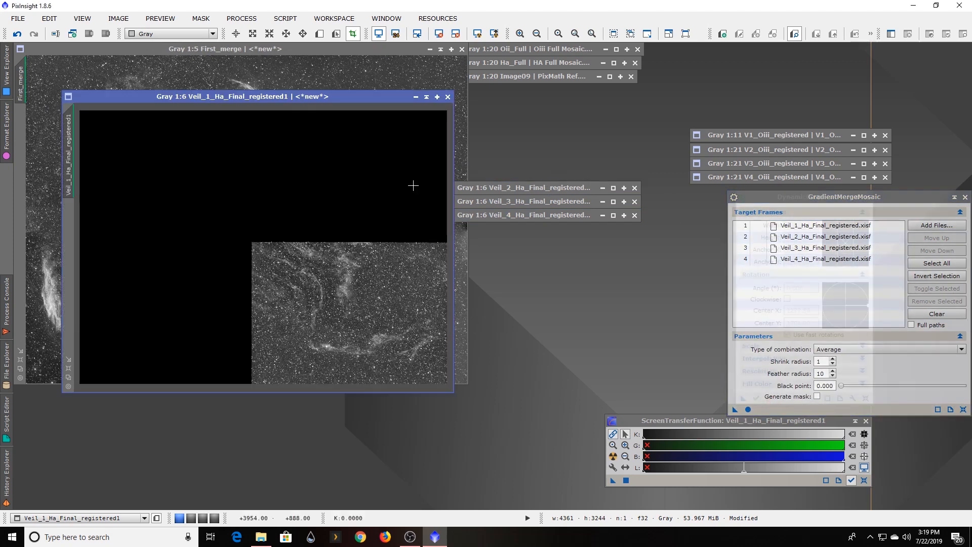
left_click(17, 19)
left_click(31, 112)
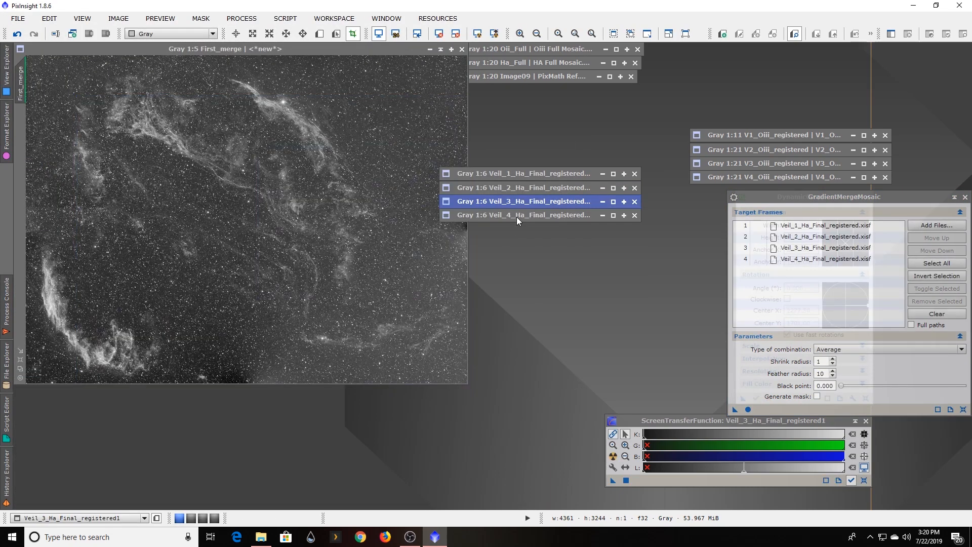
Save the cropped fourth panel as Veil_4_Ha_Final_registered1.xisf in 16-bit unsigned integer format and collapse its window
double_click(517, 217)
left_click(18, 18)
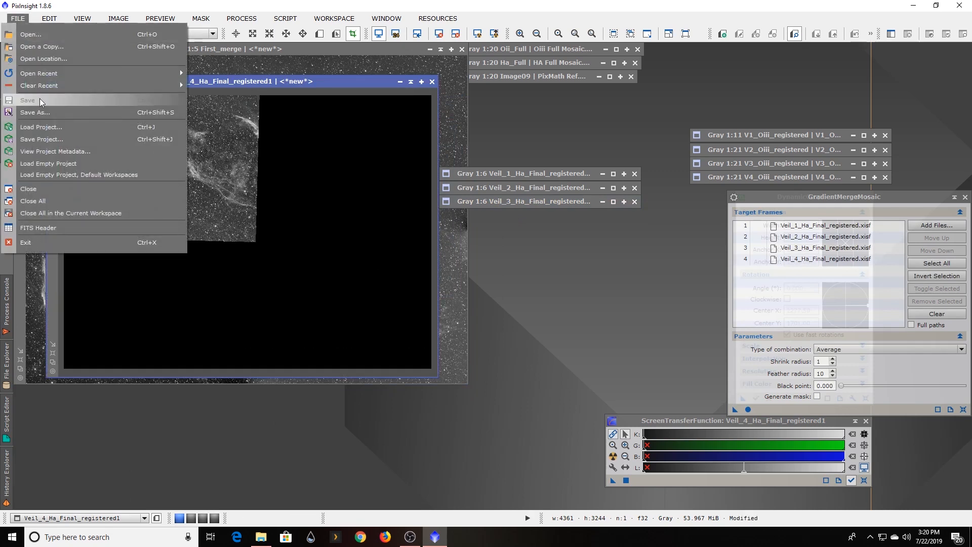
left_click(140, 111)
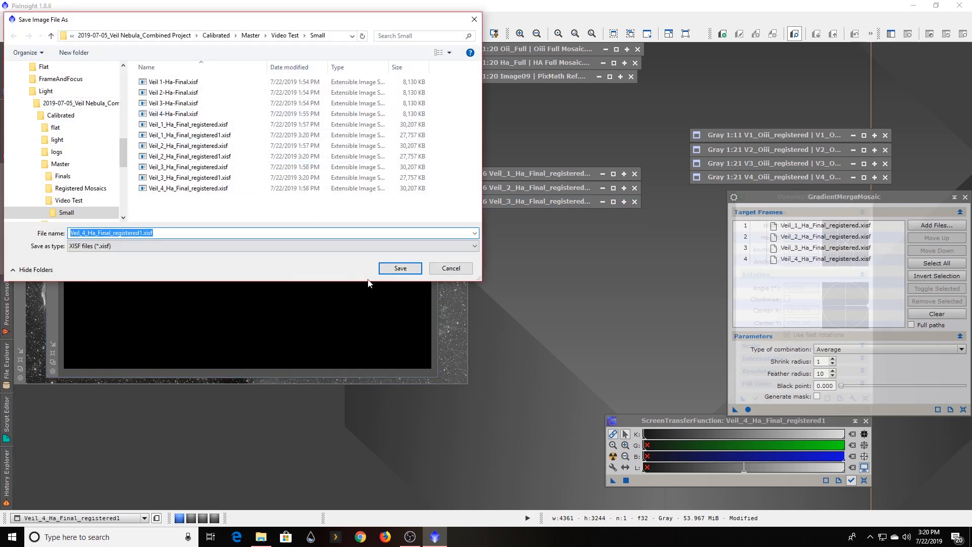
left_click(399, 271)
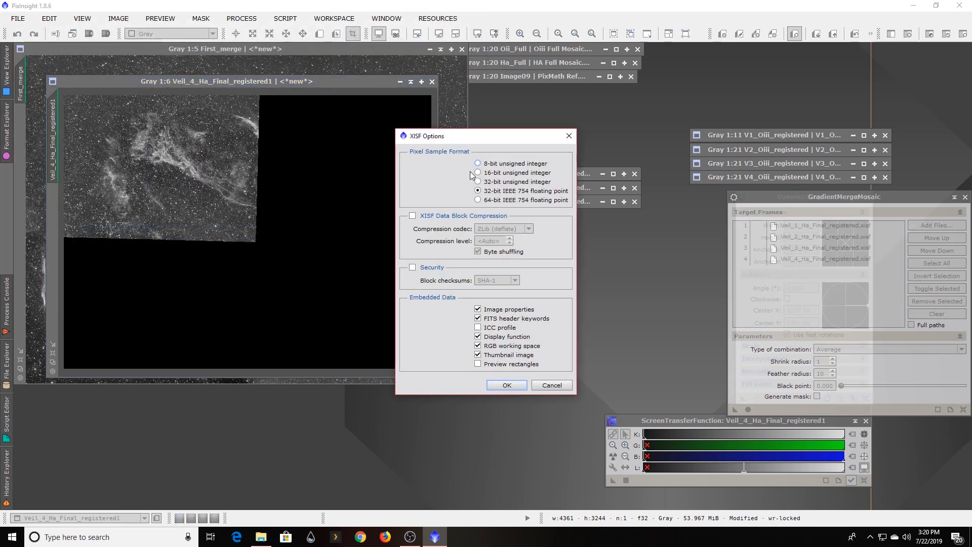
left_click(478, 172)
left_click(507, 385)
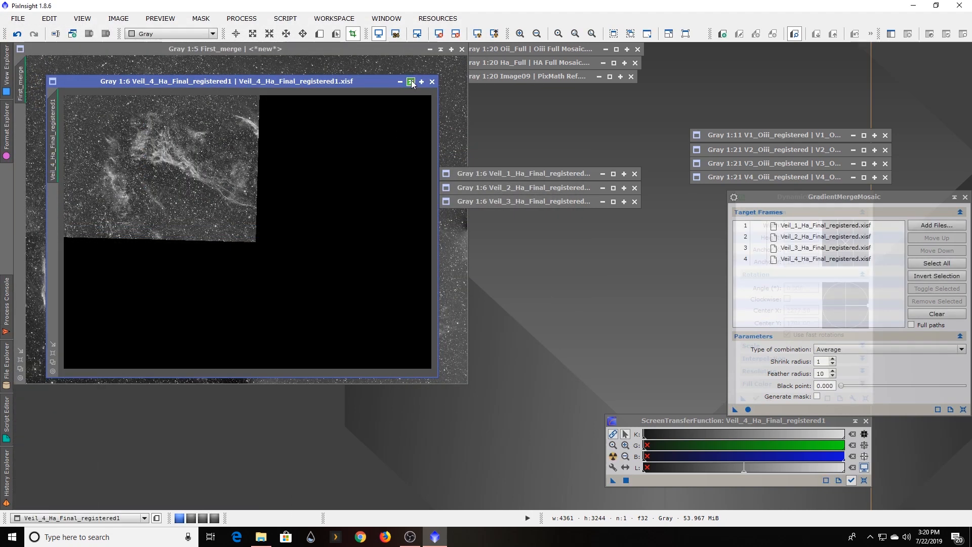
left_click(400, 81)
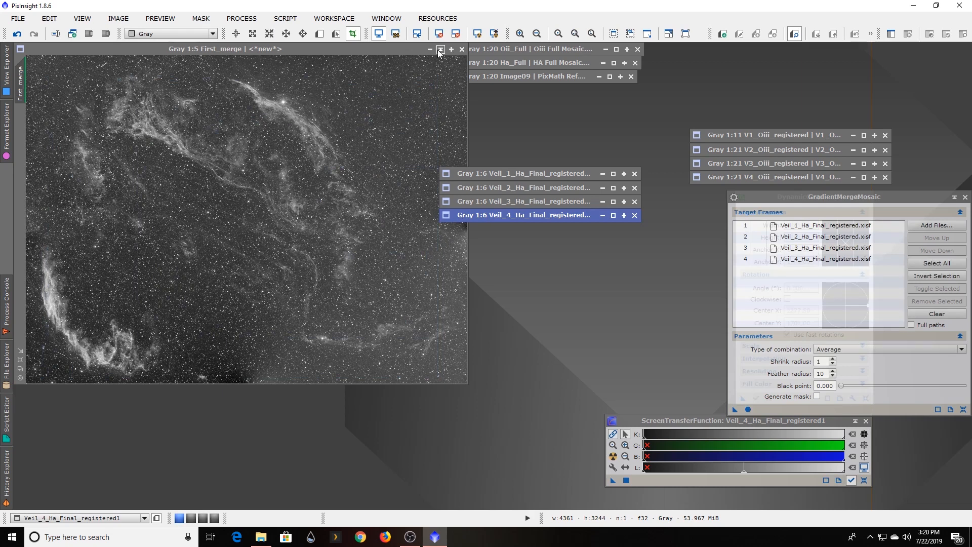
Replace the GradientMergeMosaic target frames with the four cropped files, Veil_1_Ha_Final_registered1.xisf to Veil_4_Ha_Final_registered1.xisf
left_click(942, 317)
left_click(927, 225)
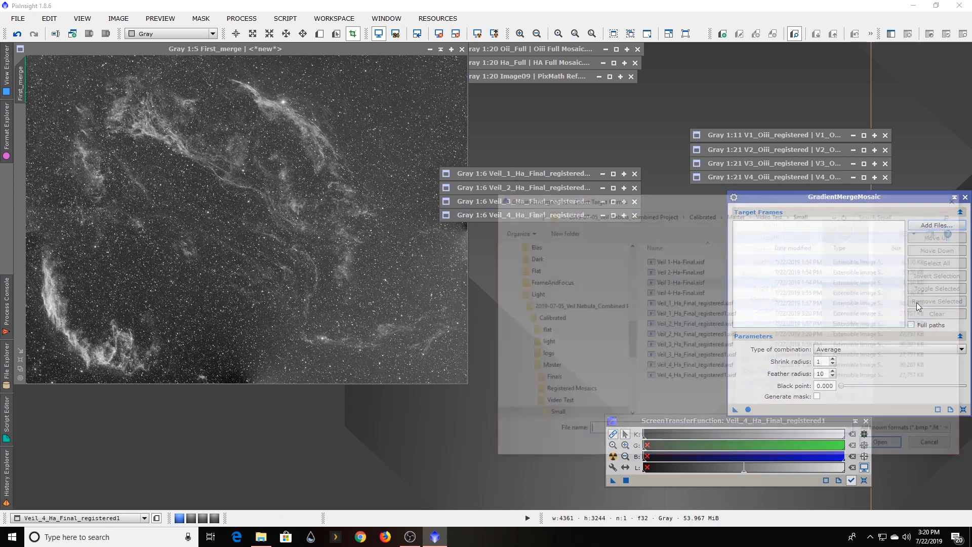
left_click(720, 380)
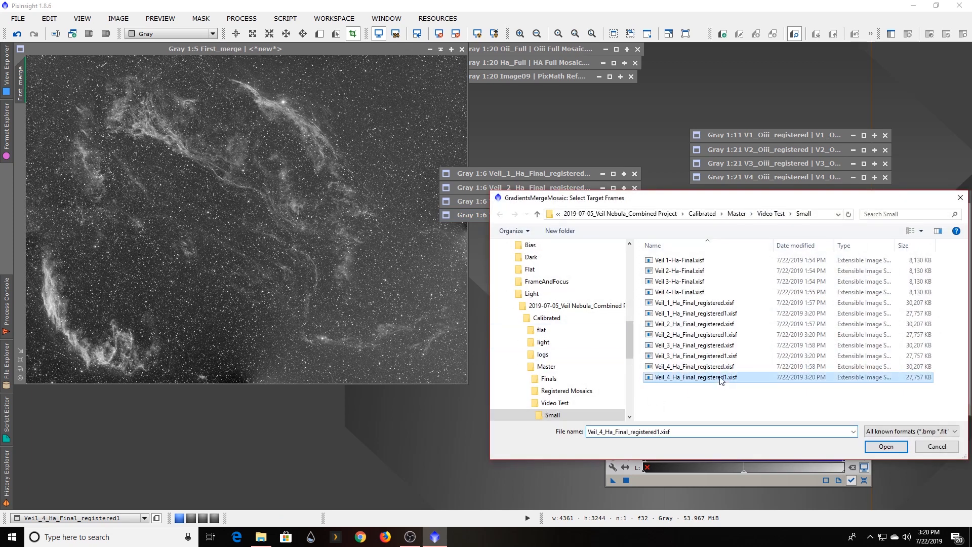
left_click(719, 356, "ctrl")
left_click(717, 335, "ctrl")
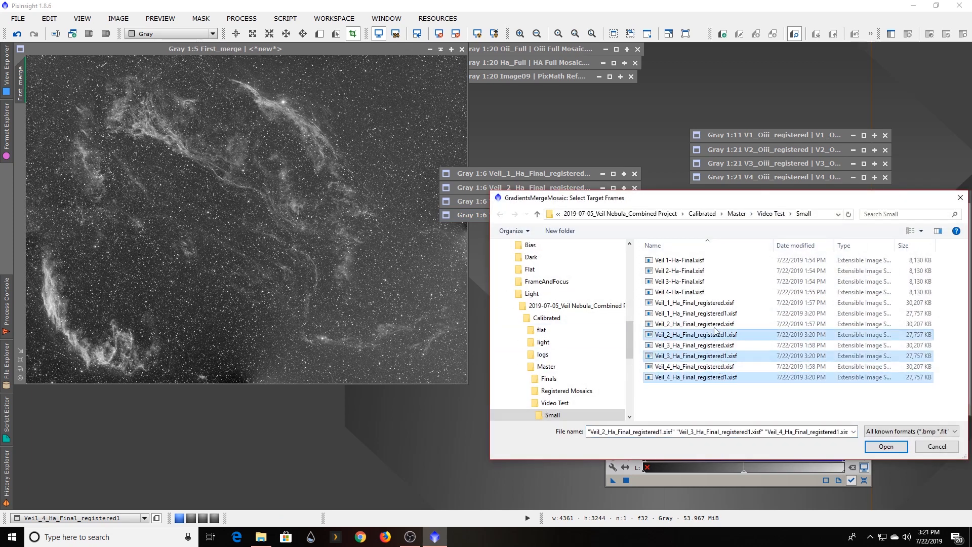
left_click(710, 314, "ctrl")
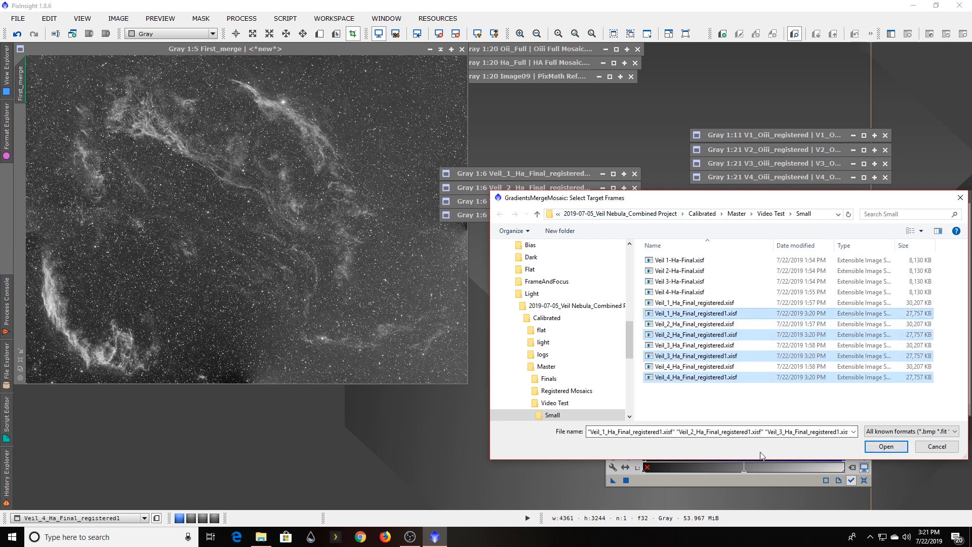
left_click(885, 447)
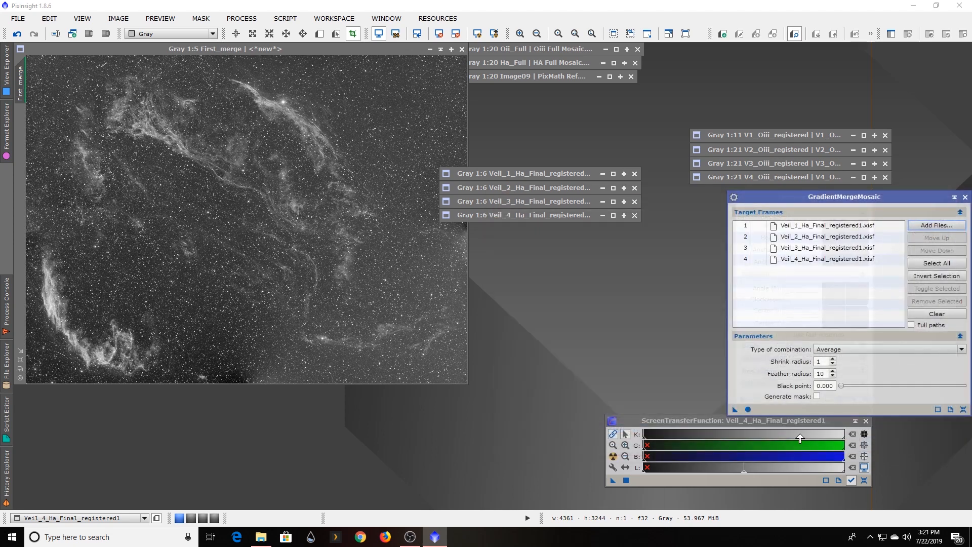
Run GradientMergeMosaic on the cropped panels with Average combination and feather radius 10, and auto-stretch the merged mosaic's display
left_click(749, 410)
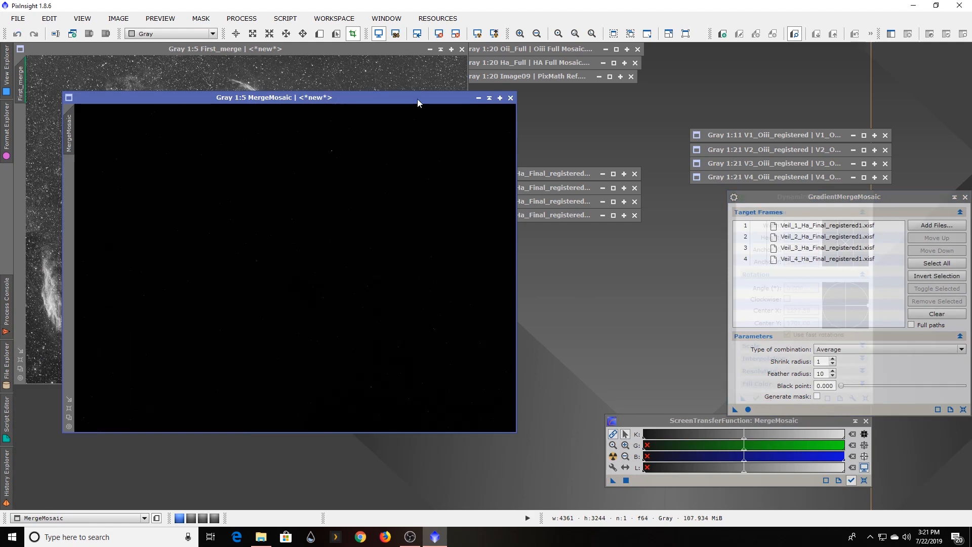
left_click(481, 35)
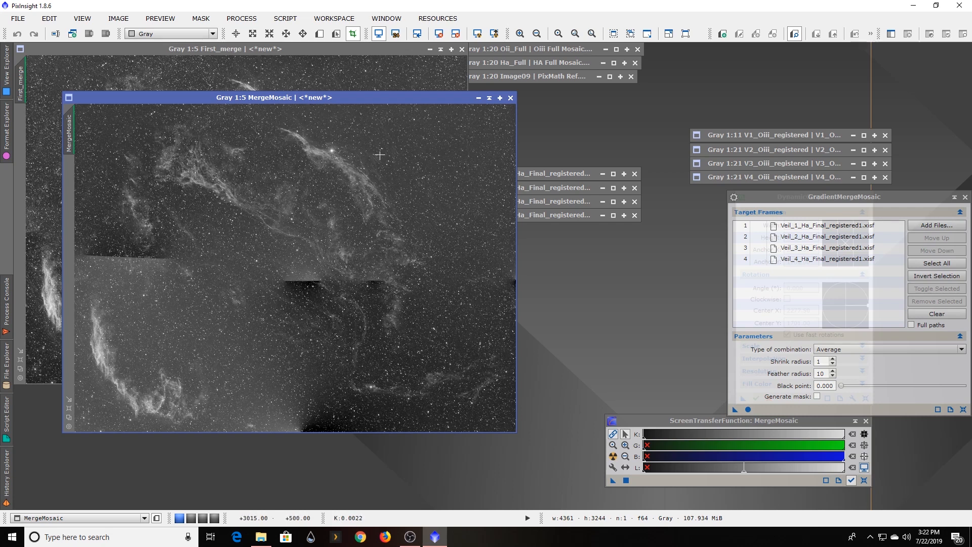
left_click_drag(399, 94, 344, 74)
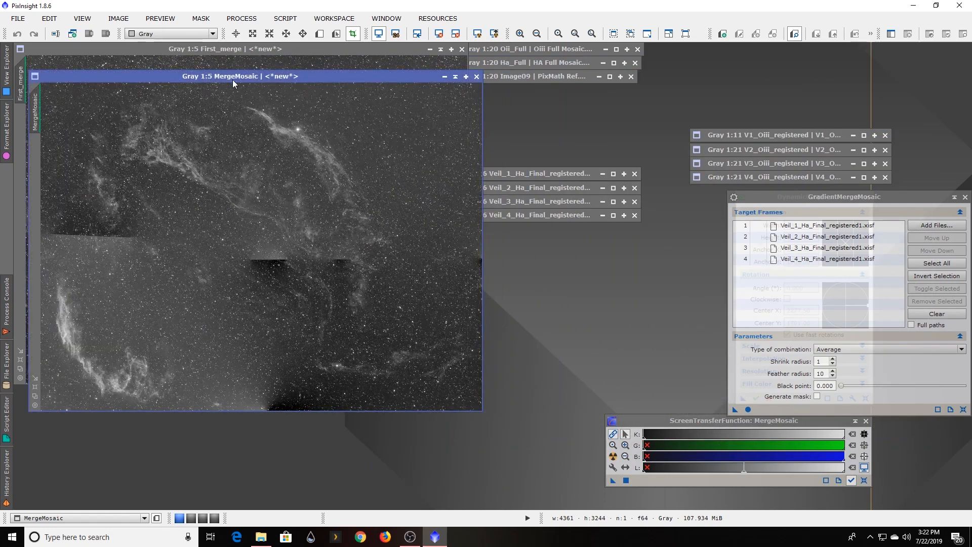
Rename the new merged mosaic's image identifier to Second_Merge
right_click(36, 122)
left_click(59, 161)
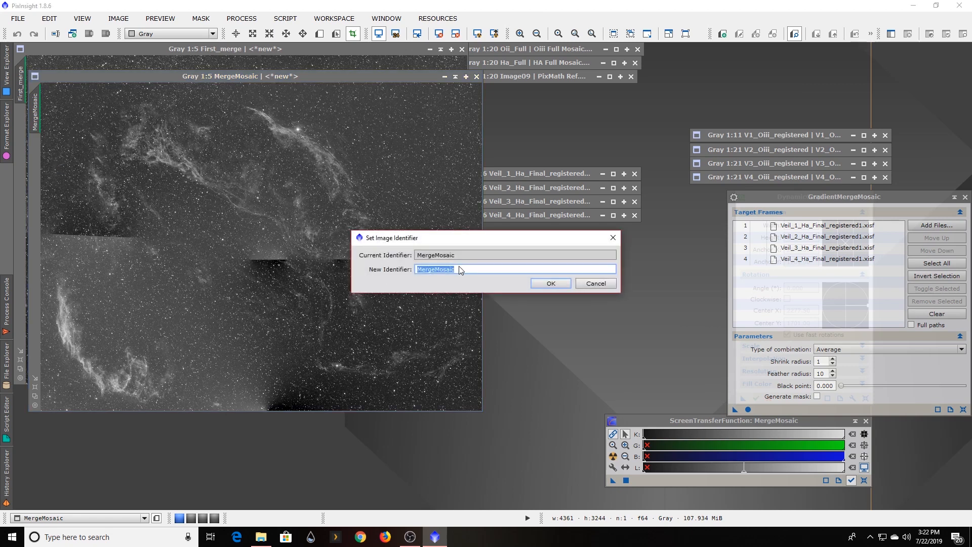
type("2nd")
left_click(432, 268)
left_click(557, 282)
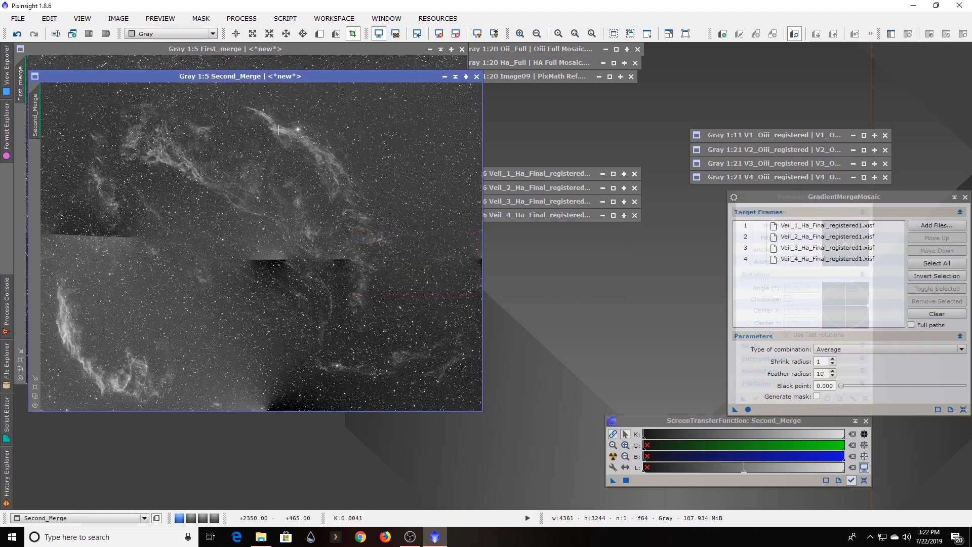
Collapse the Second_Merge and First_merge windows and stack them together in the workspace's empty area below the cropped panels
left_click(456, 77)
mouse_move(252, 243)
left_mouse_down()
mouse_move(555, 332)
mouse_move(612, 335)
left_mouse_up()
left_click(440, 50)
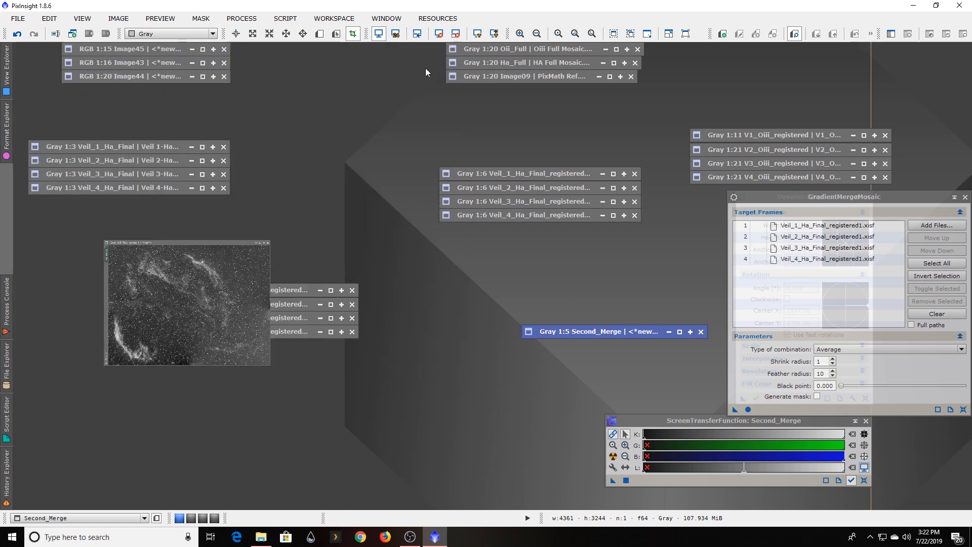
left_click_drag(219, 360, 586, 344)
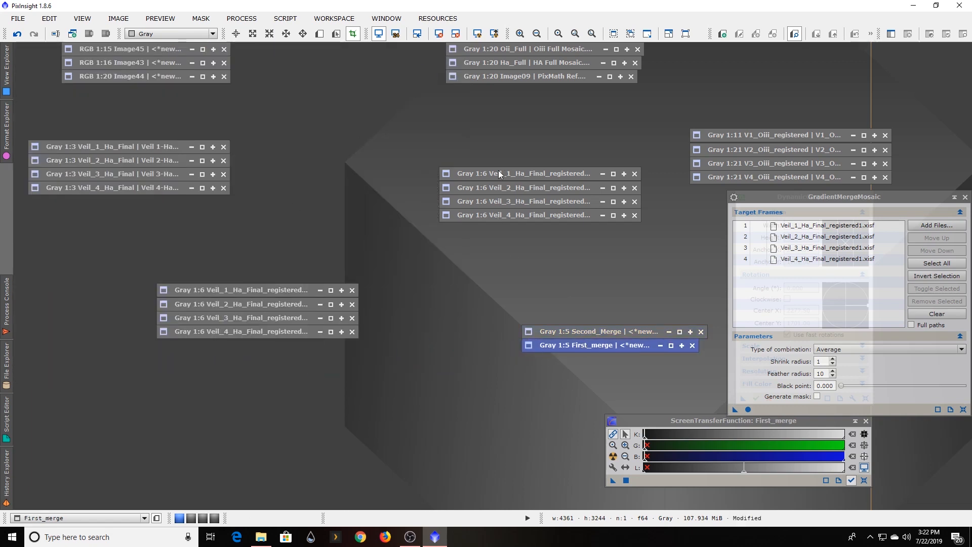
View the cropped first and third Ha panels to examine their edges, and collapse both windows again
double_click(498, 174)
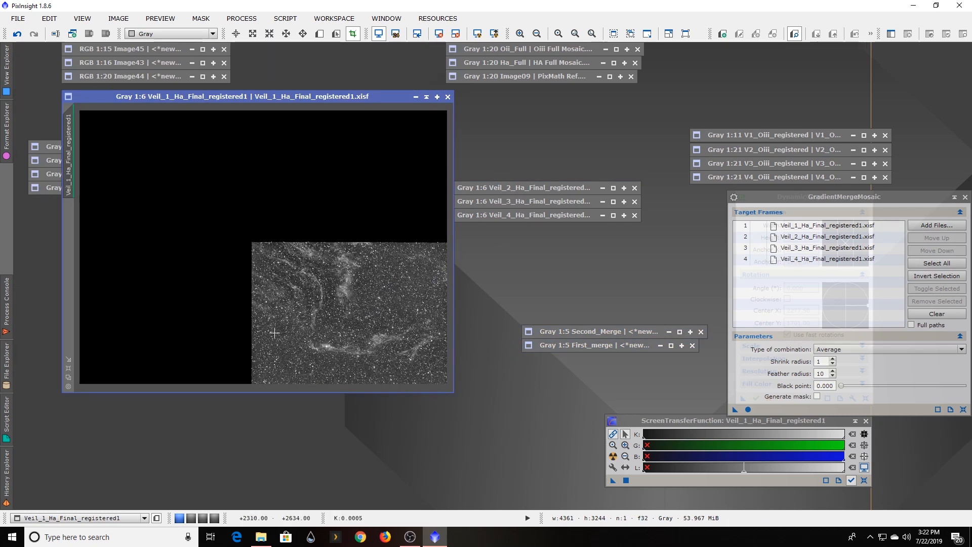
double_click(506, 201)
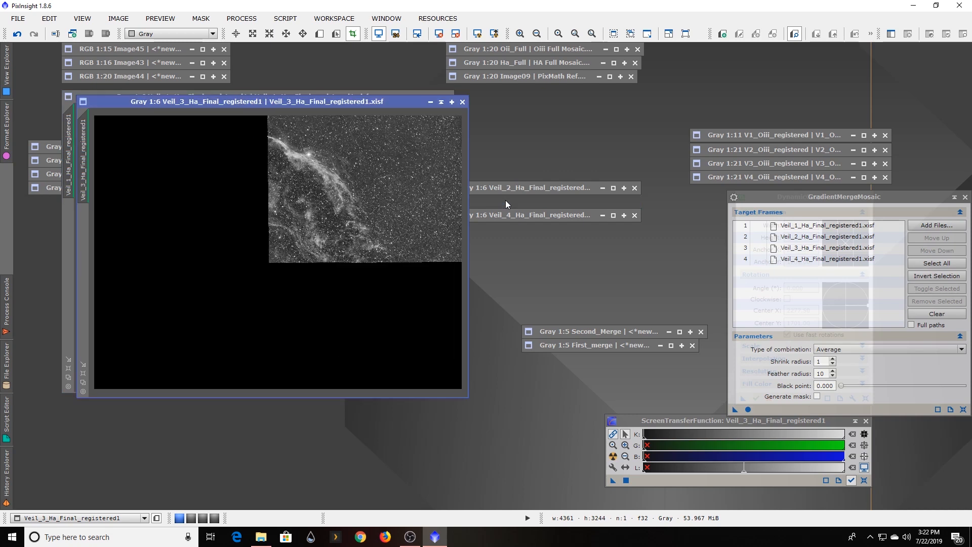
left_click(443, 104)
left_click(428, 98)
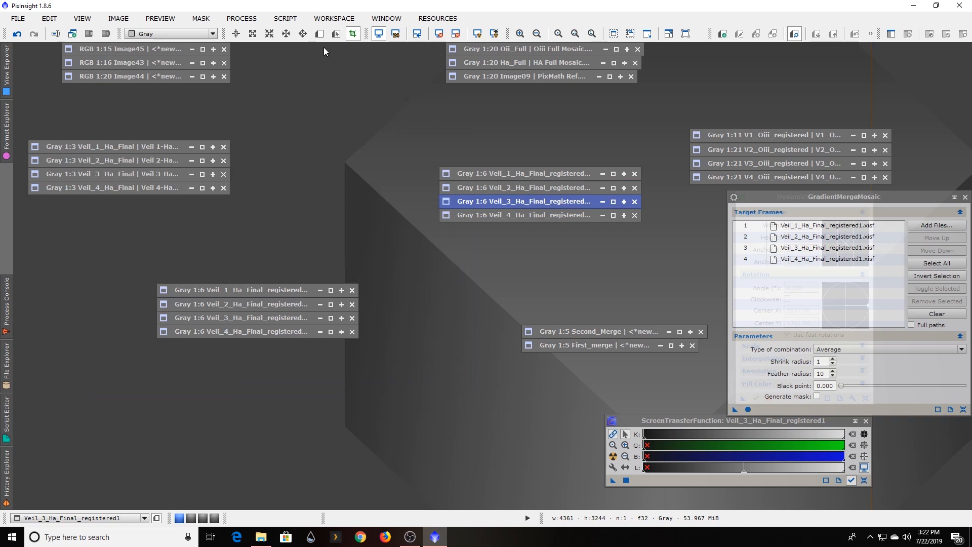
left_click(242, 18)
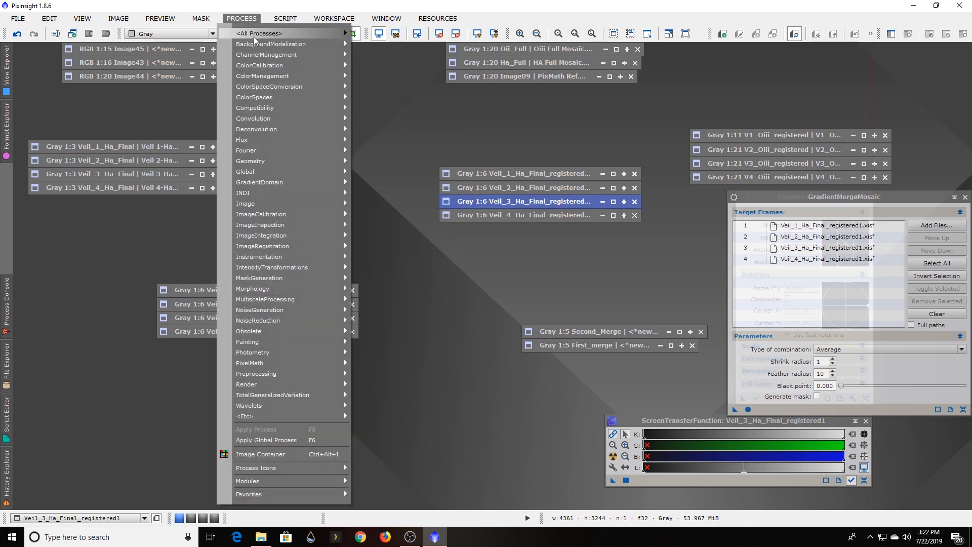
mouse_move(255, 39)
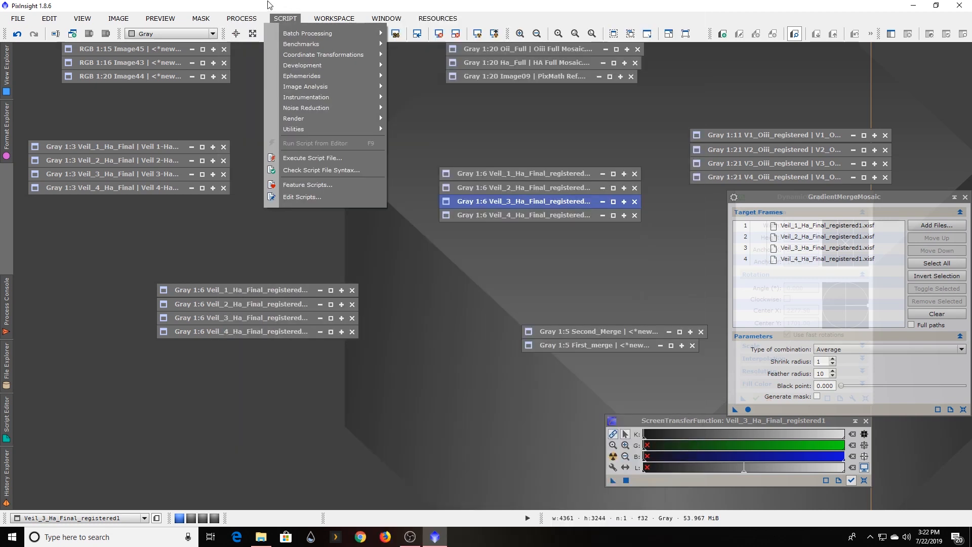
left_click(269, 5)
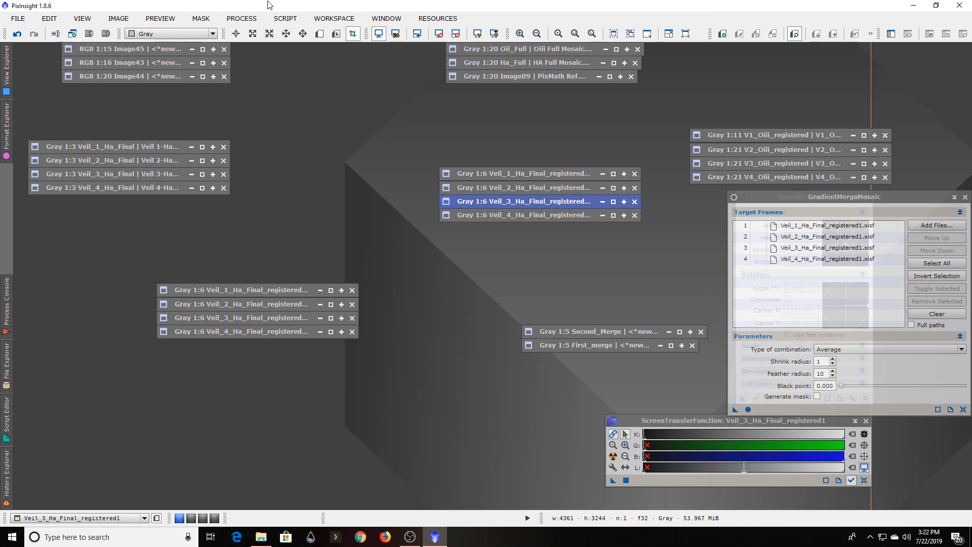
left_click(283, 18)
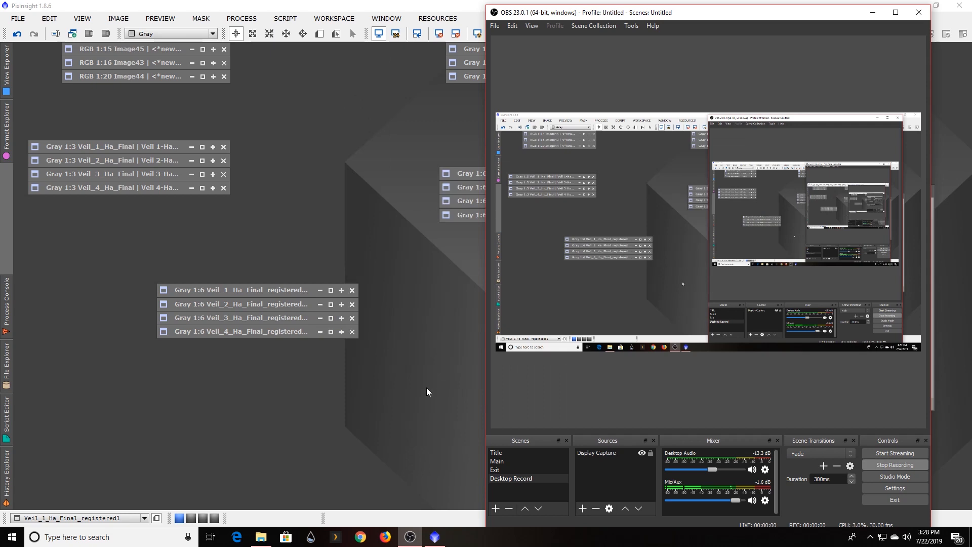
left_click(426, 387)
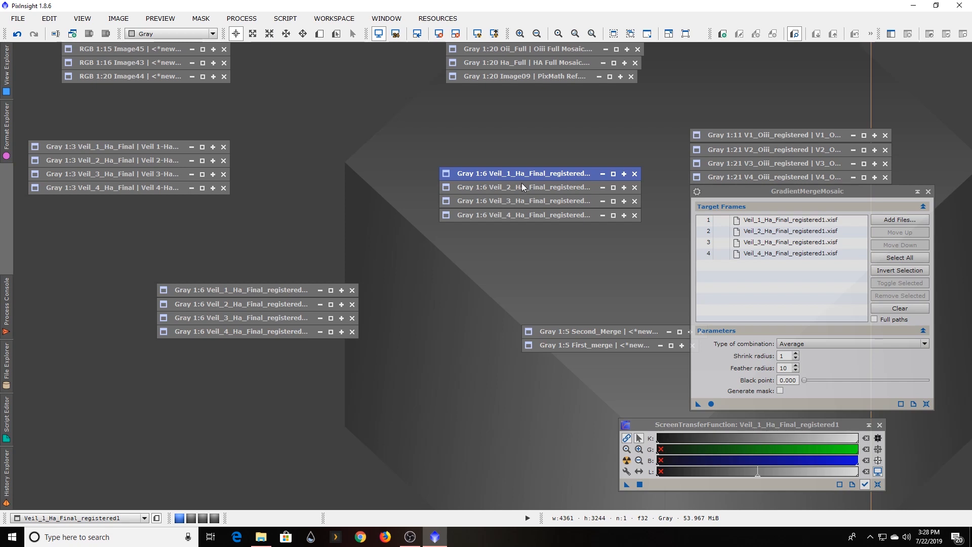
Compare the uncropped first registered panel with its cropped version, collapsing each window after viewing
double_click(291, 291)
left_click_drag(559, 141, 342, 118)
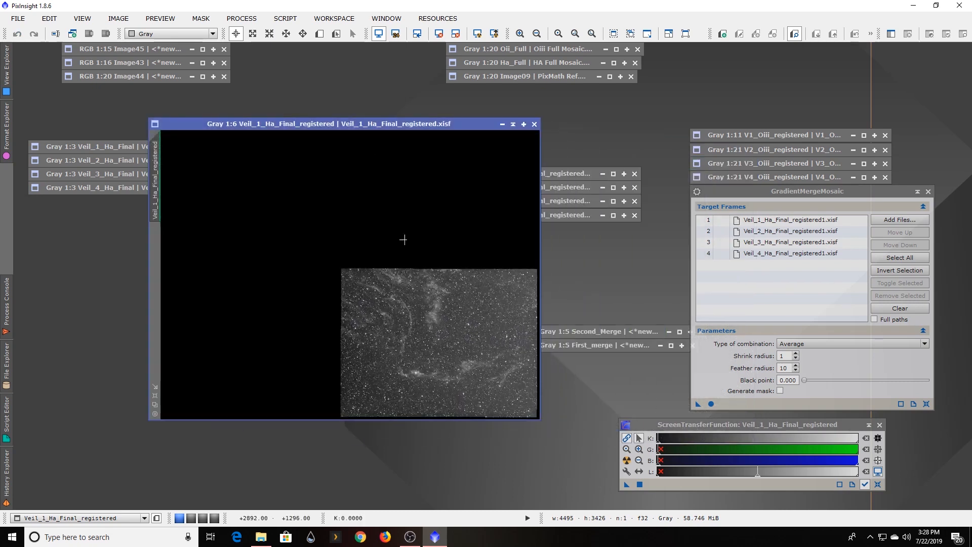
left_click(513, 124)
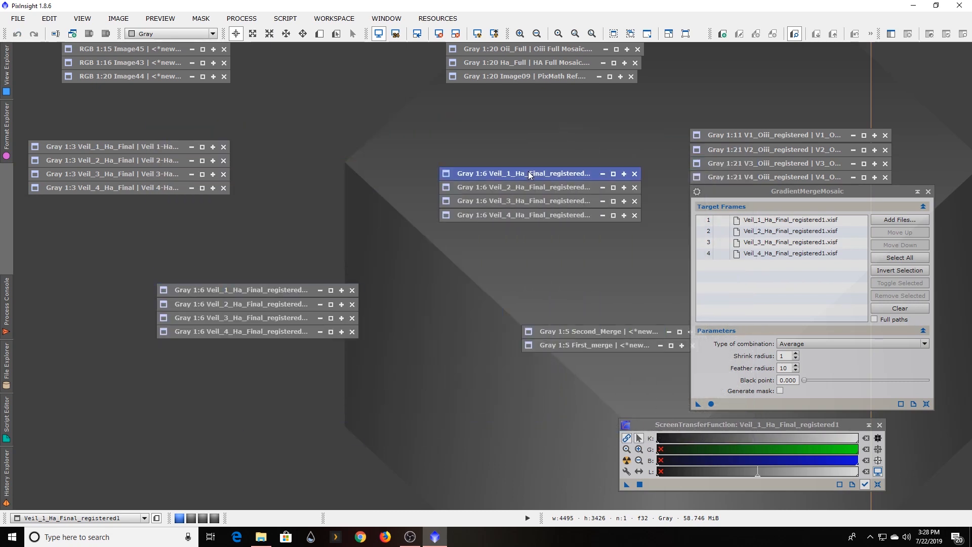
double_click(528, 173)
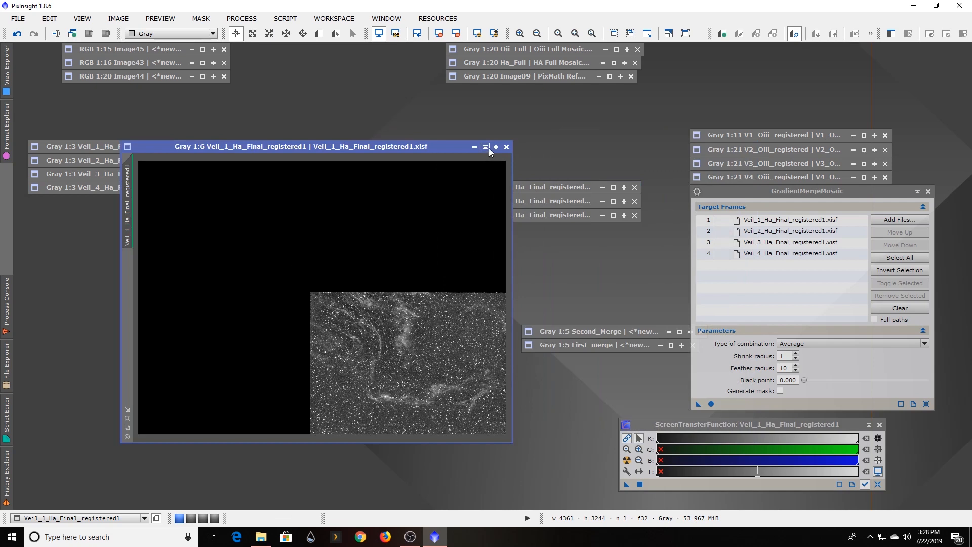
left_click(487, 148)
left_click_drag(129, 252, 347, 403)
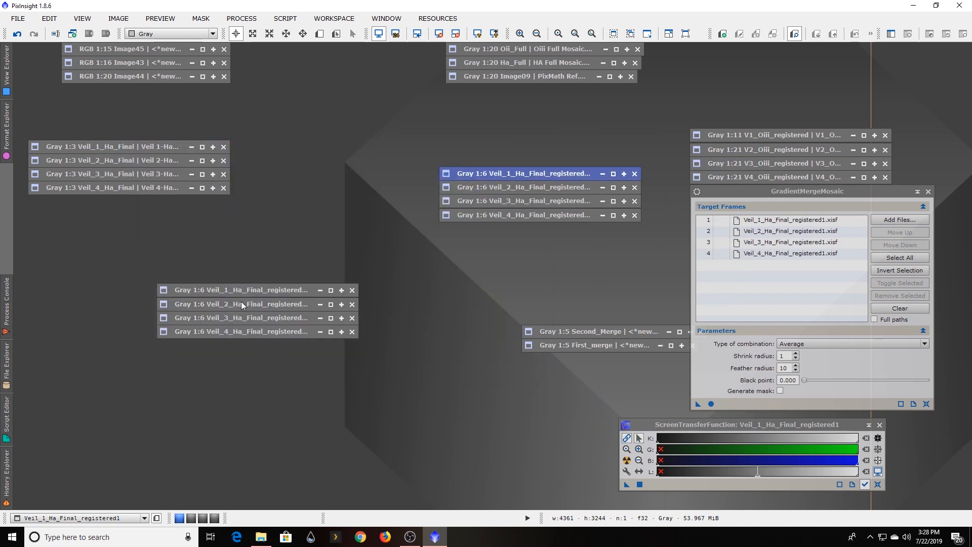
Stack the four collapsed uncropped registered Ha panels in order above the Oiii registered panels
left_click_drag(235, 289, 763, 49)
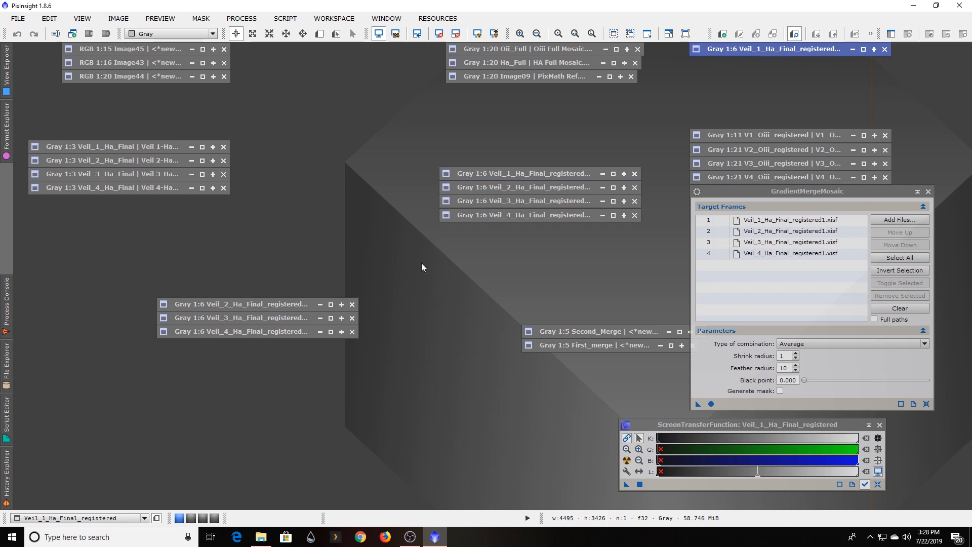
left_click_drag(279, 306, 818, 61)
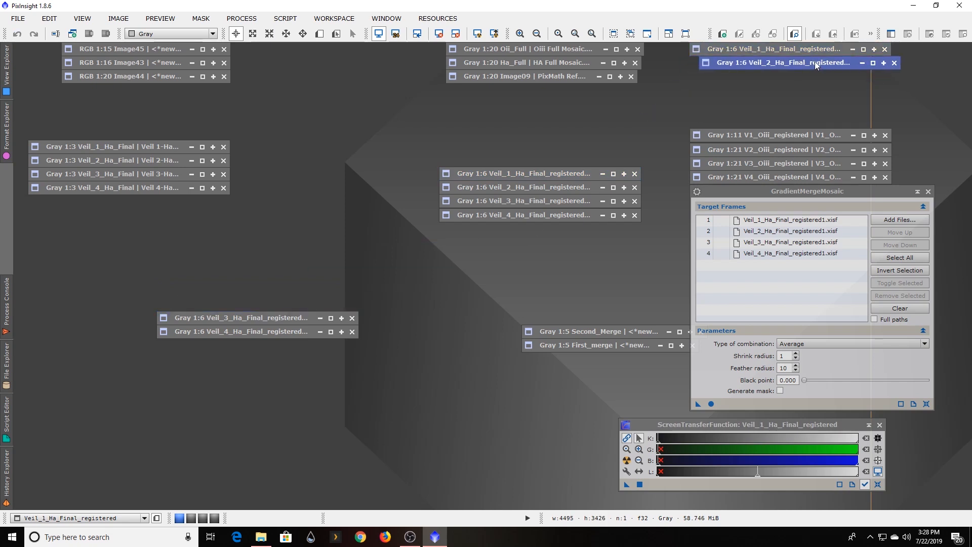
left_click_drag(269, 315, 802, 77)
left_click_drag(256, 339, 787, 93)
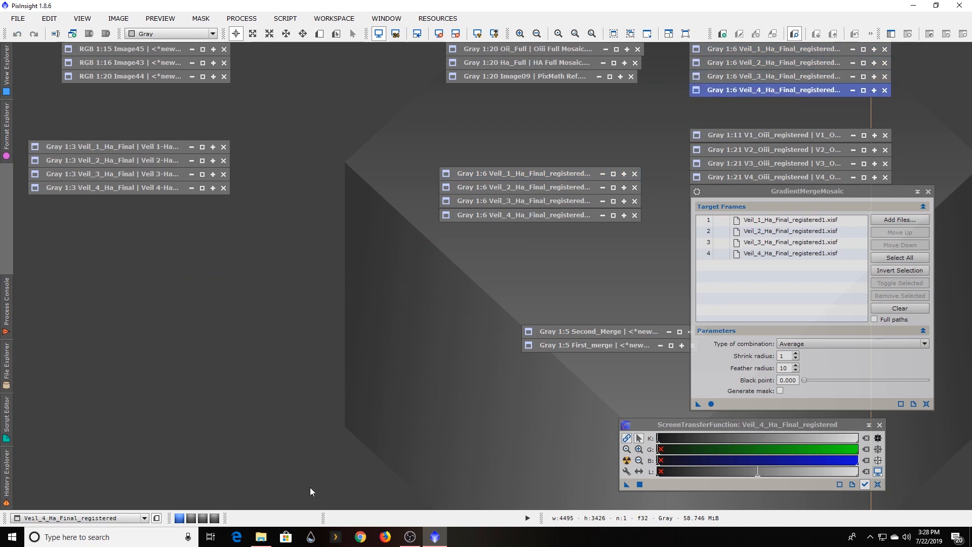
Expand the four cropped Ha panels, Veil_1_Ha_Final_registered1 to Veil_4_Ha_Final_registered1, and spread their windows across the workspace
double_click(533, 174)
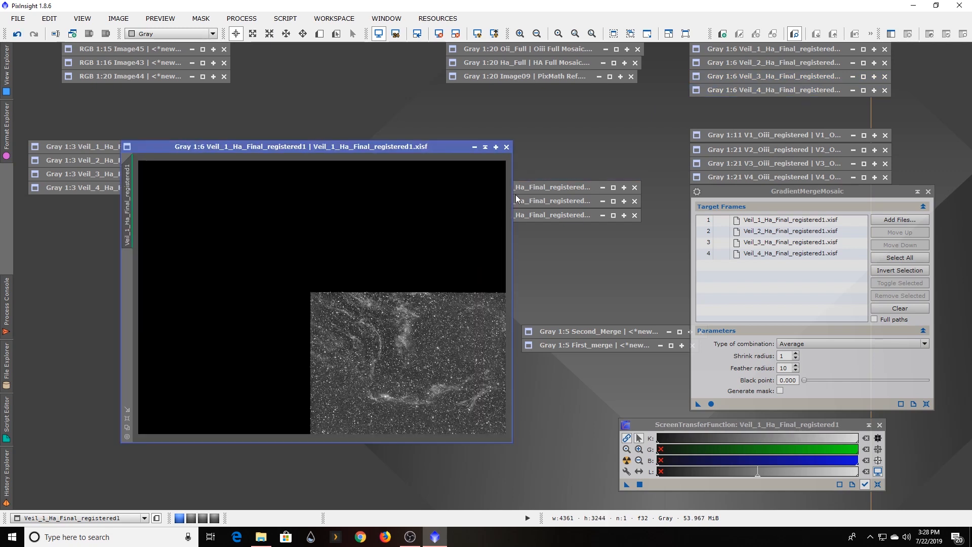
left_click_drag(432, 151, 470, 234)
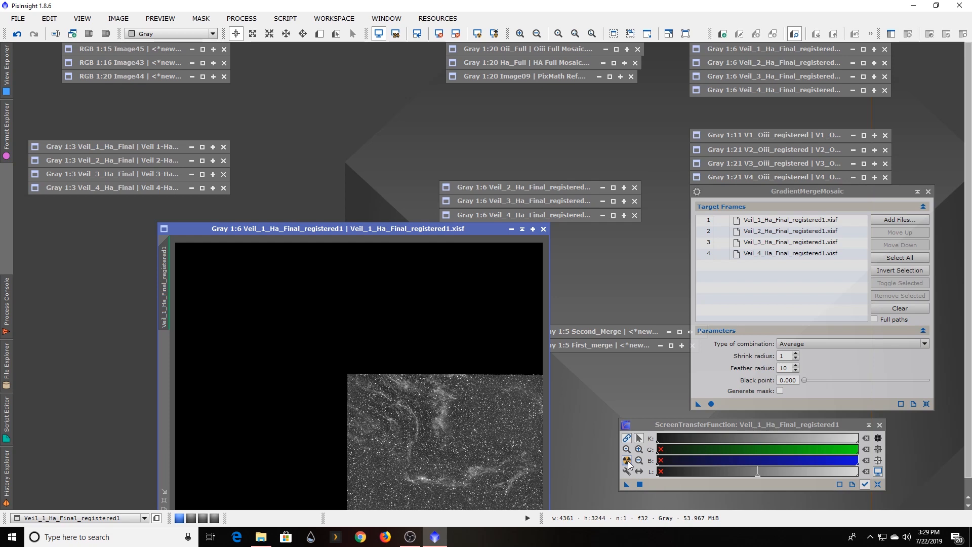
double_click(570, 186)
double_click(560, 199)
left_click_drag(551, 191, 325, 104)
double_click(576, 217)
left_click_drag(438, 169, 304, 160)
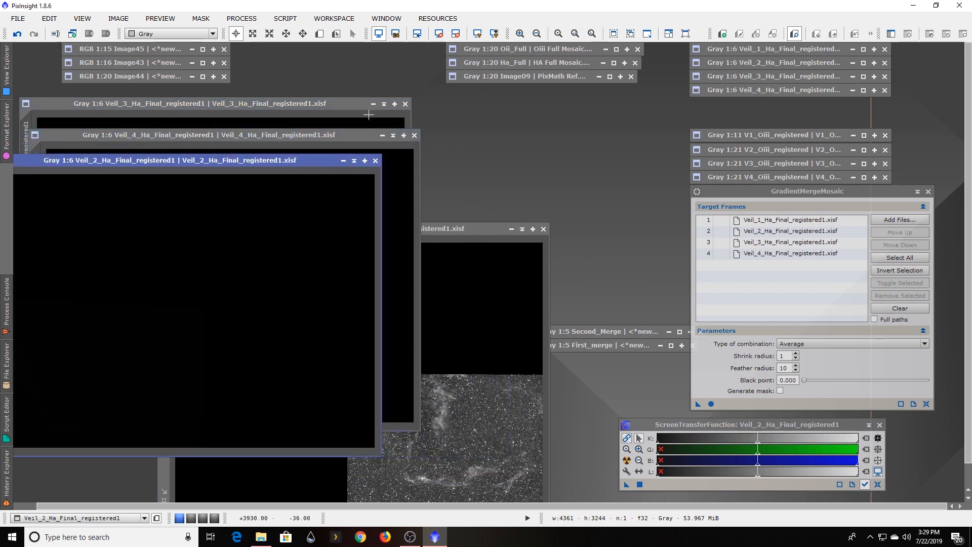
Apply the first cropped panel's screen stretch to the second, fourth and third cropped panels
left_click(472, 229)
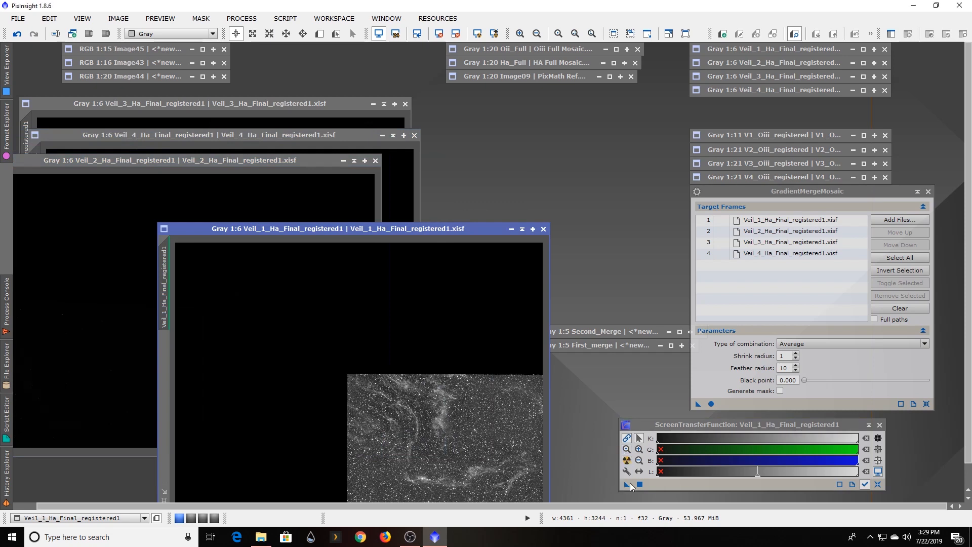
left_click_drag(627, 488, 104, 321)
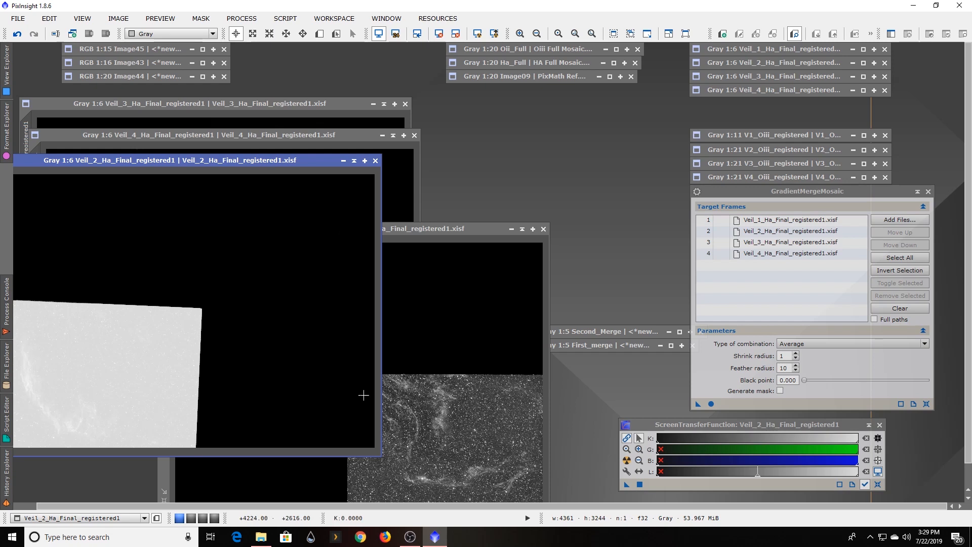
left_click(430, 228)
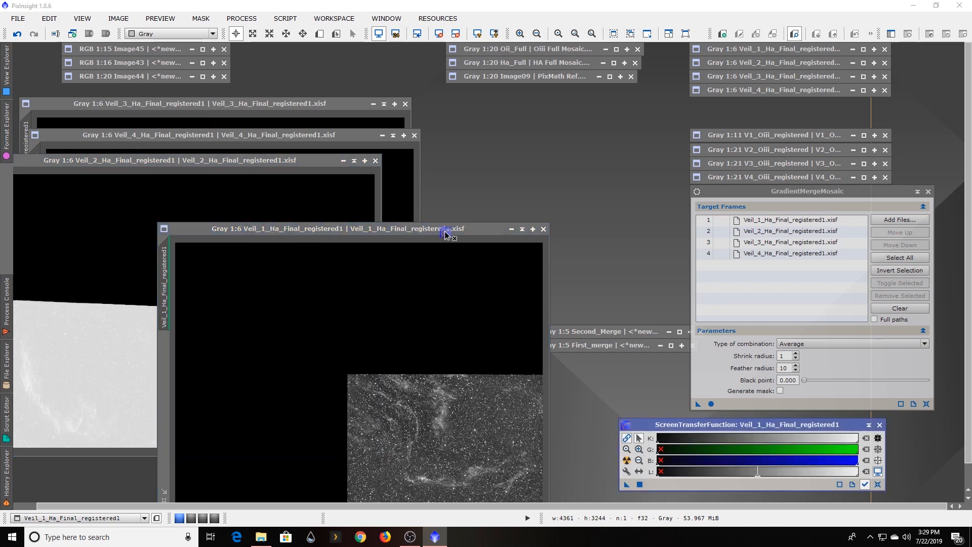
left_click(401, 191)
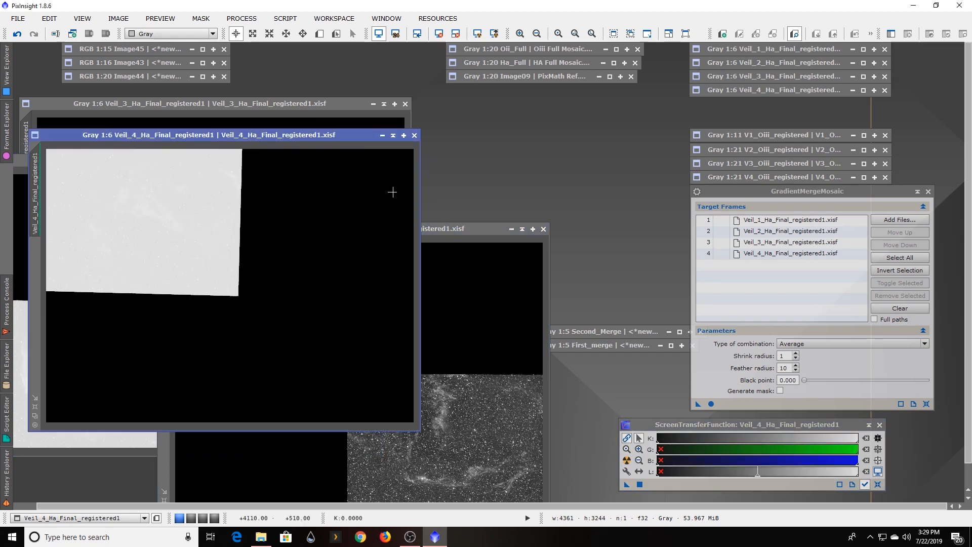
left_click(464, 230)
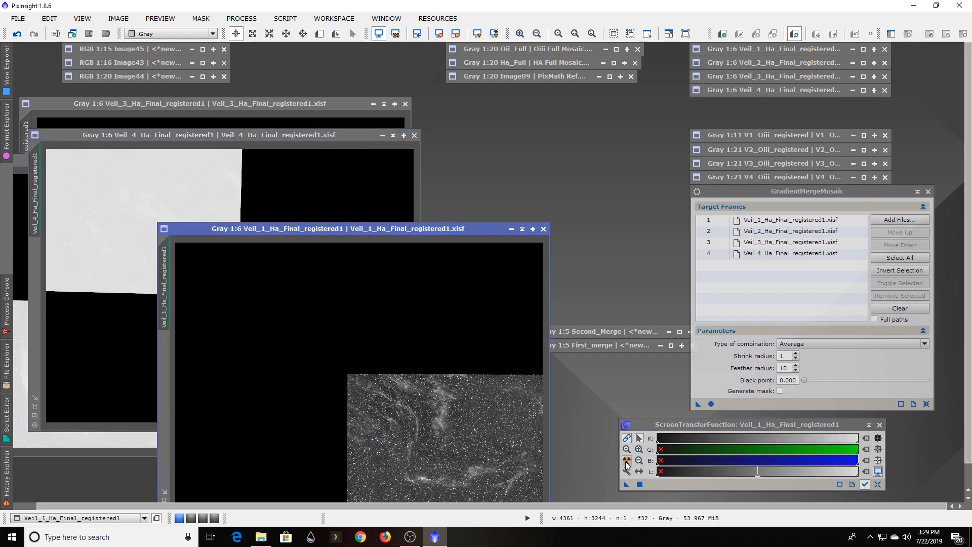
left_click_drag(626, 485, 355, 127)
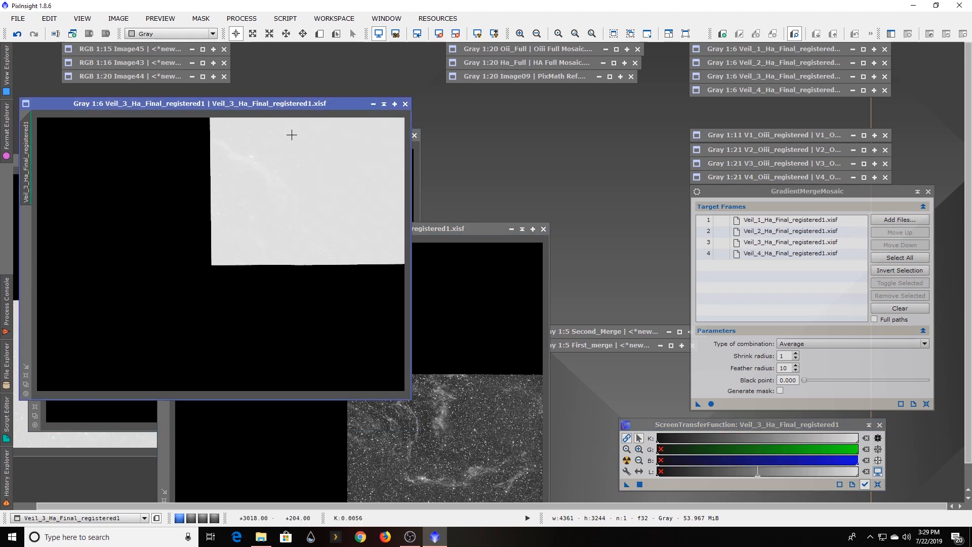
left_click(285, 19)
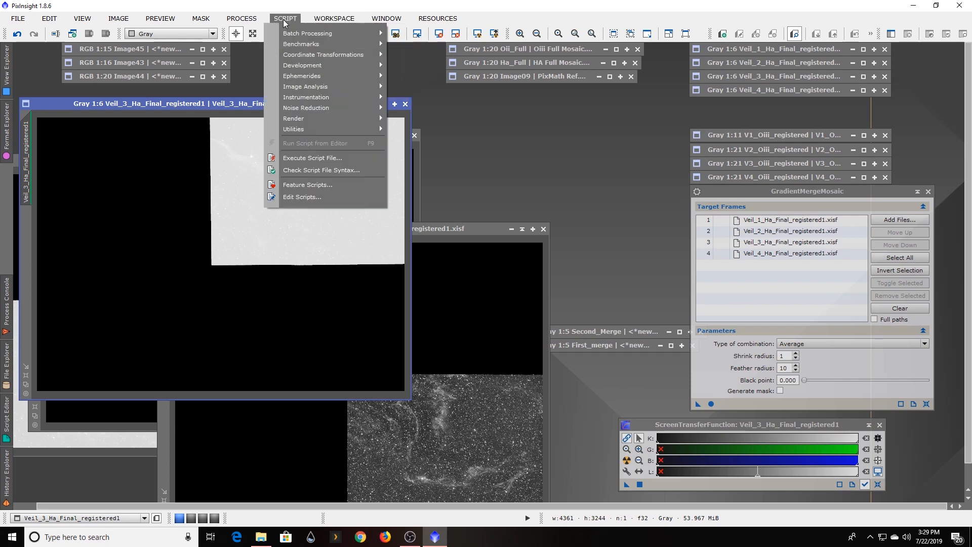
mouse_move(304, 128)
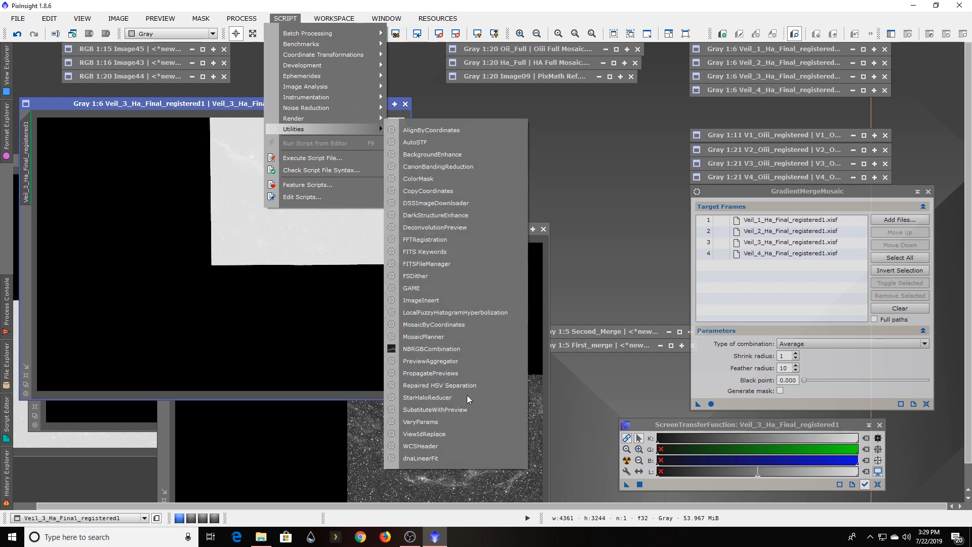
left_click(433, 459)
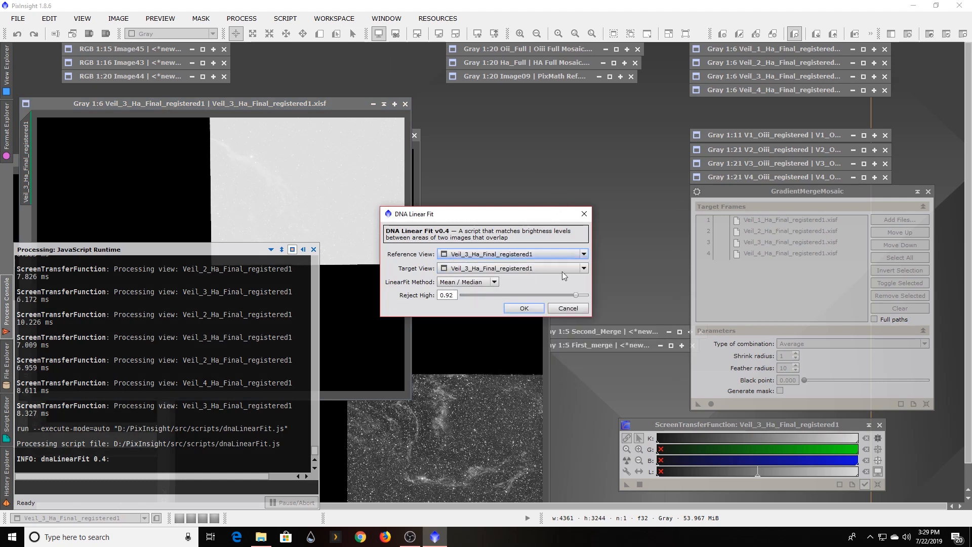
left_click(564, 310)
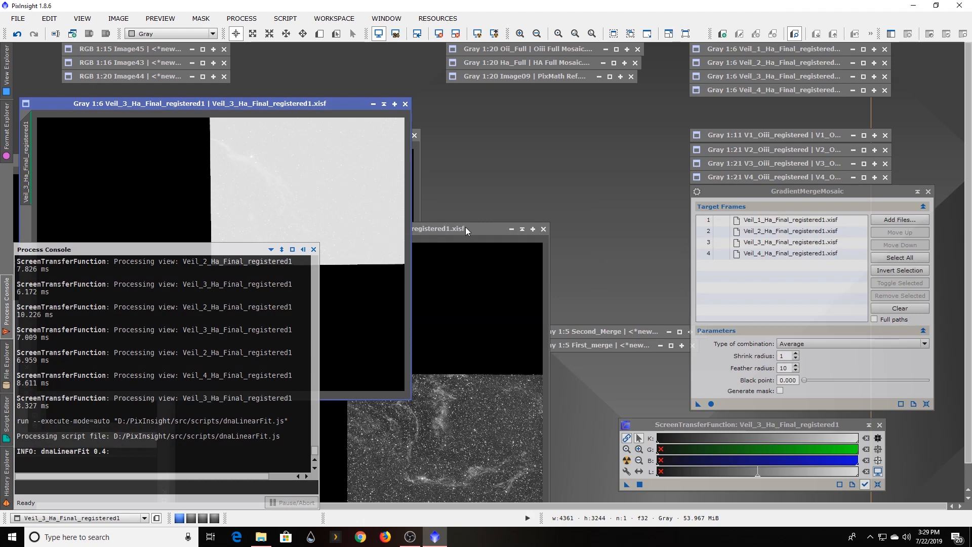
Bring the first cropped panel forward and run DNA Linear Fit with Veil_1_Ha_Final_registered1 as reference and Veil_2_Ha_Final_registered1 as target
left_click(466, 227)
left_click_drag(466, 227, 522, 135)
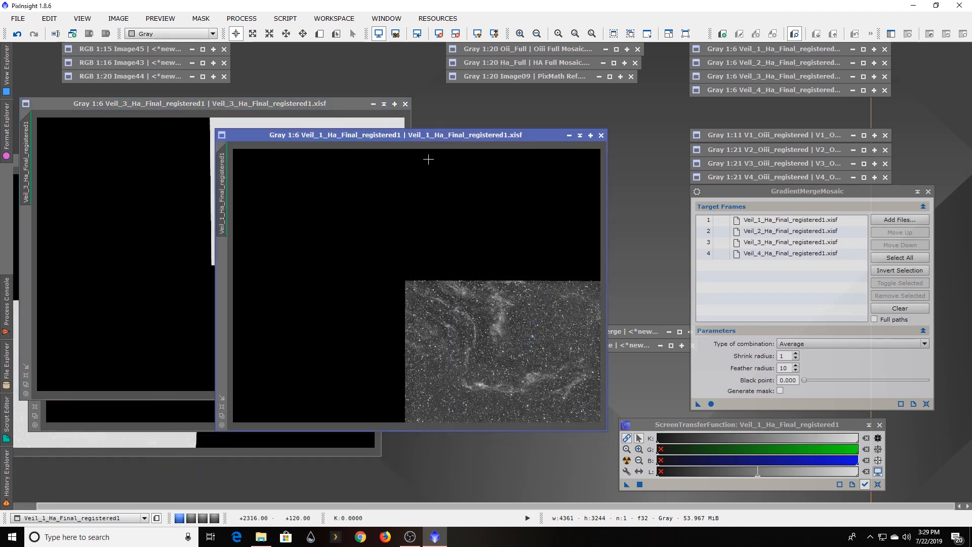
left_click_drag(540, 132, 550, 171)
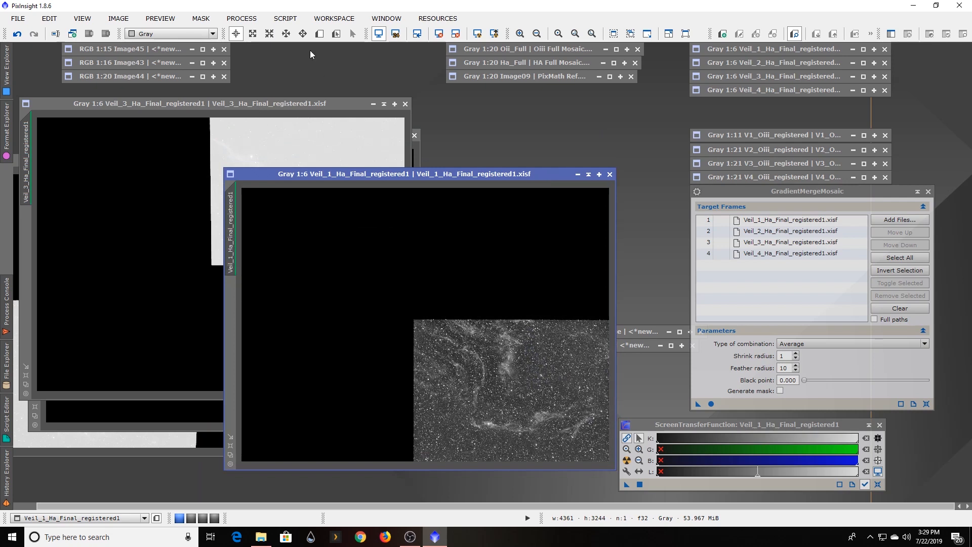
left_click(290, 21)
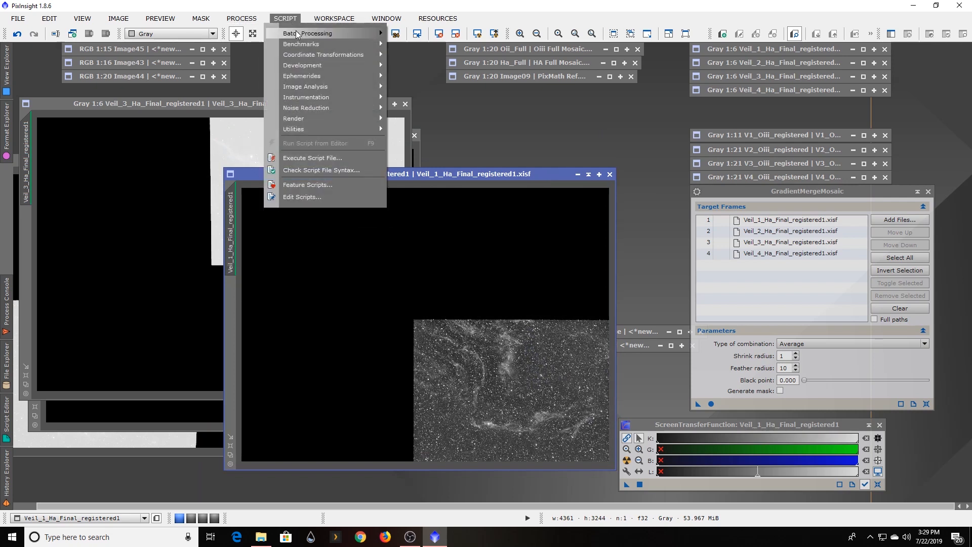
mouse_move(375, 129)
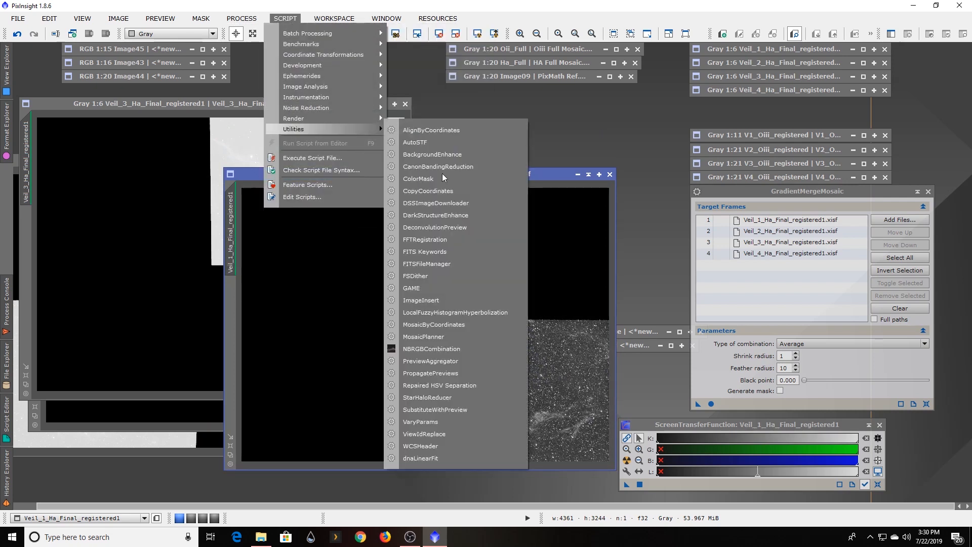
left_click(446, 458)
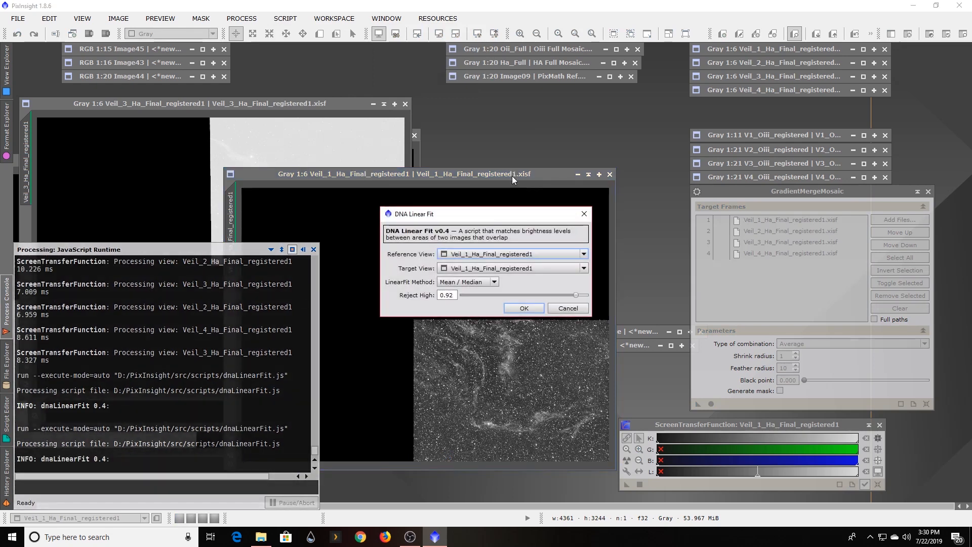
left_click(466, 269)
scroll(512, 389, "down", 2)
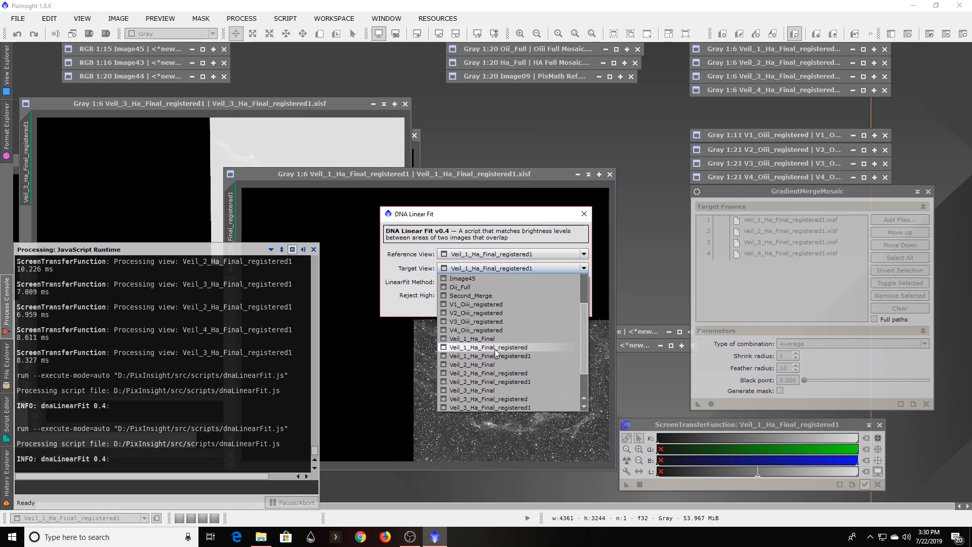
left_click(494, 382)
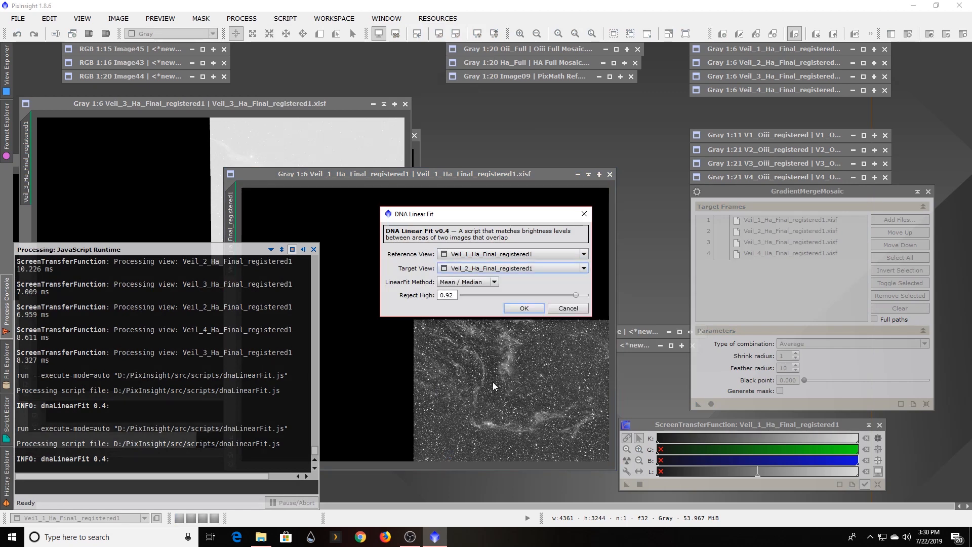
left_click(523, 308)
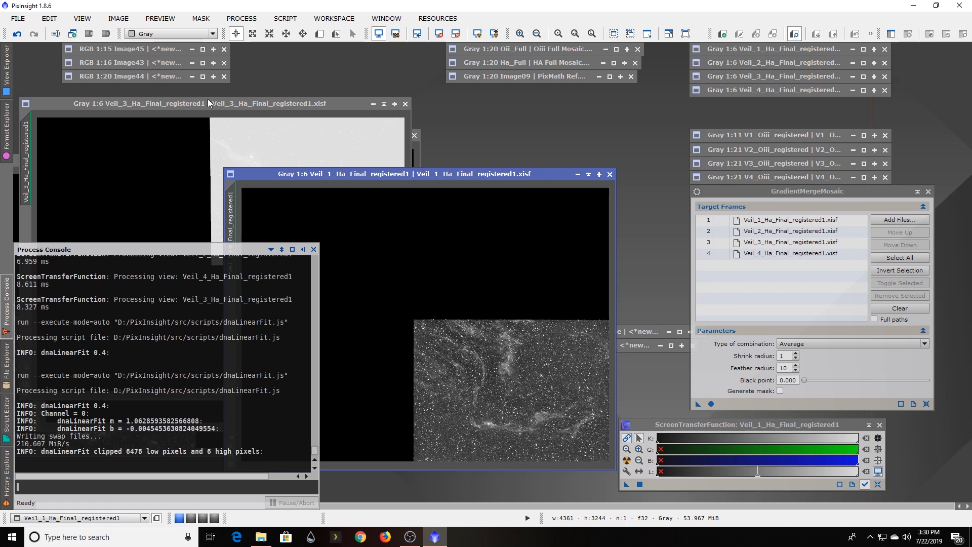
Bring the fitted second cropped panel forward to compare its brightness with the first, and collapse its window after viewing
left_click_drag(190, 105, 327, 101)
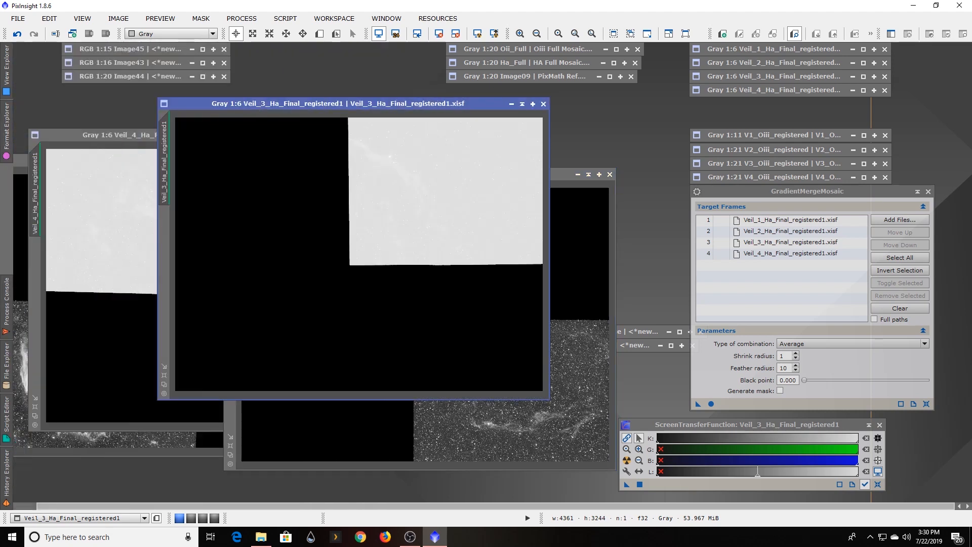
left_click(23, 161)
left_click_drag(270, 162, 309, 176)
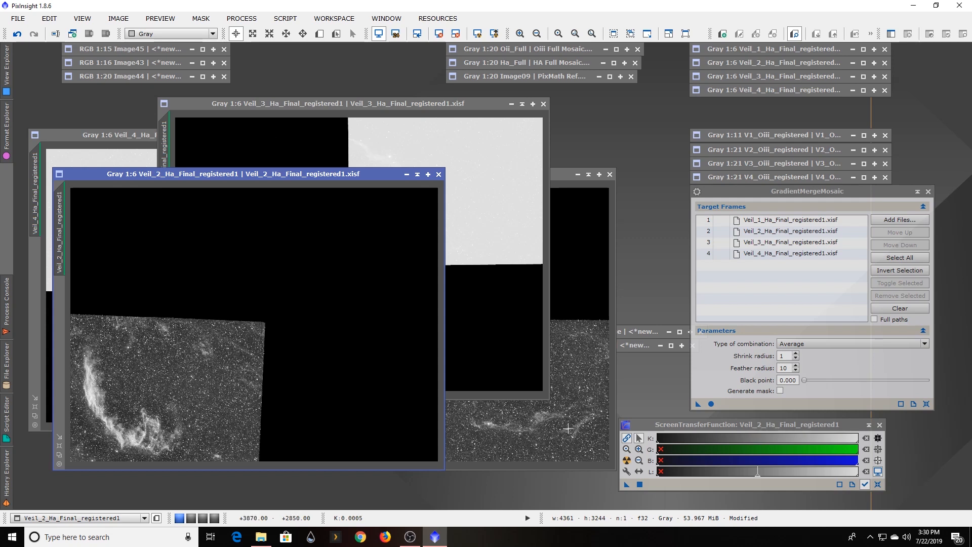
left_click(417, 174)
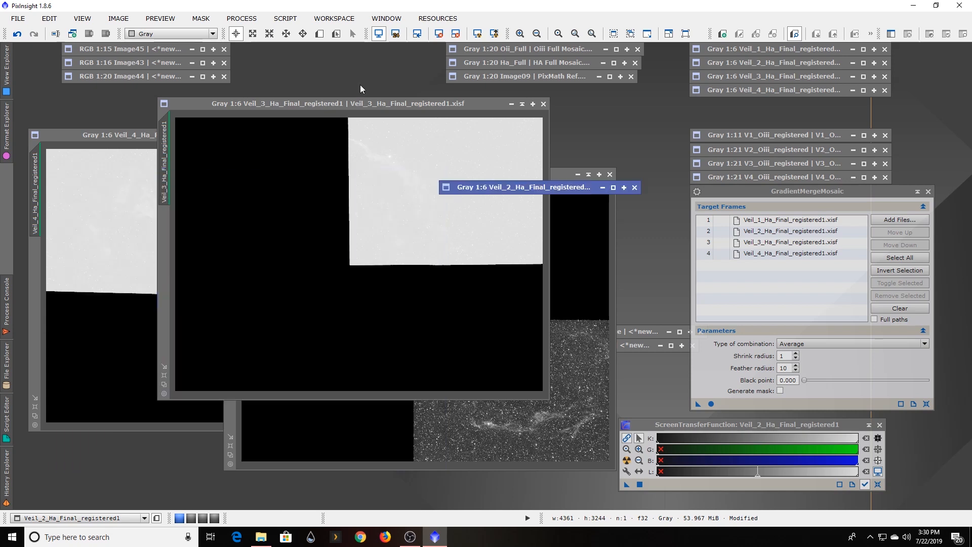
Run DNA Linear Fit with Veil_1_Ha_Final_registered1 as reference and Veil_3_Ha_Final_registered1 as target
left_click(286, 19)
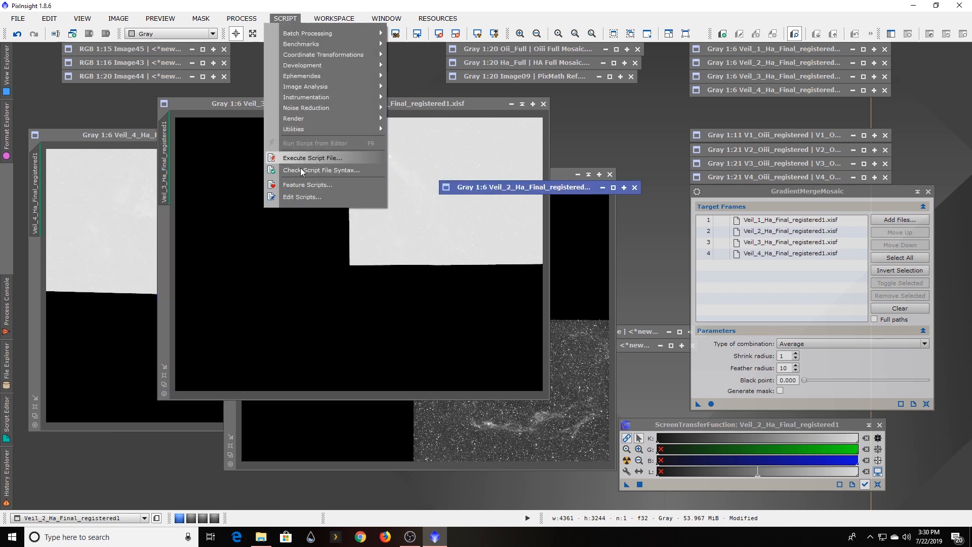
mouse_move(306, 130)
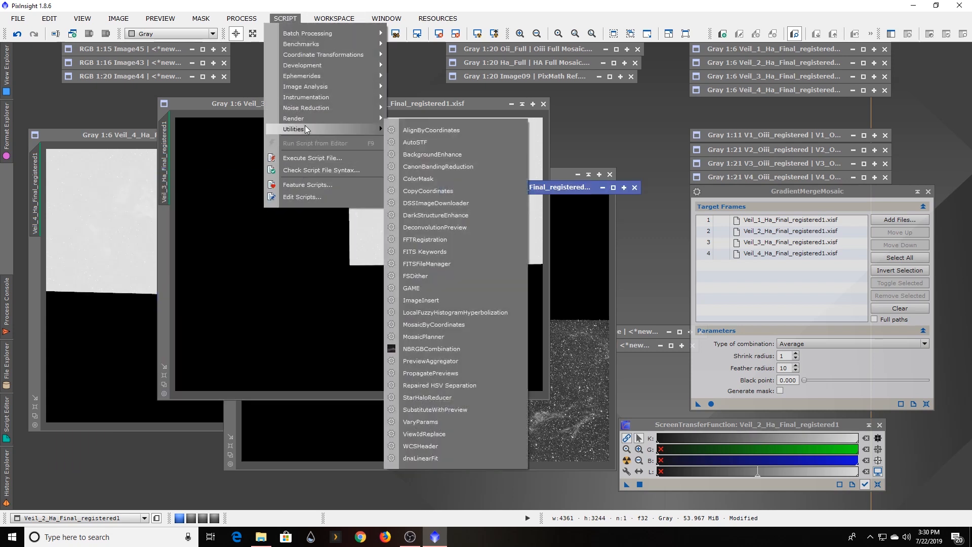
left_click(441, 458)
left_click(489, 254)
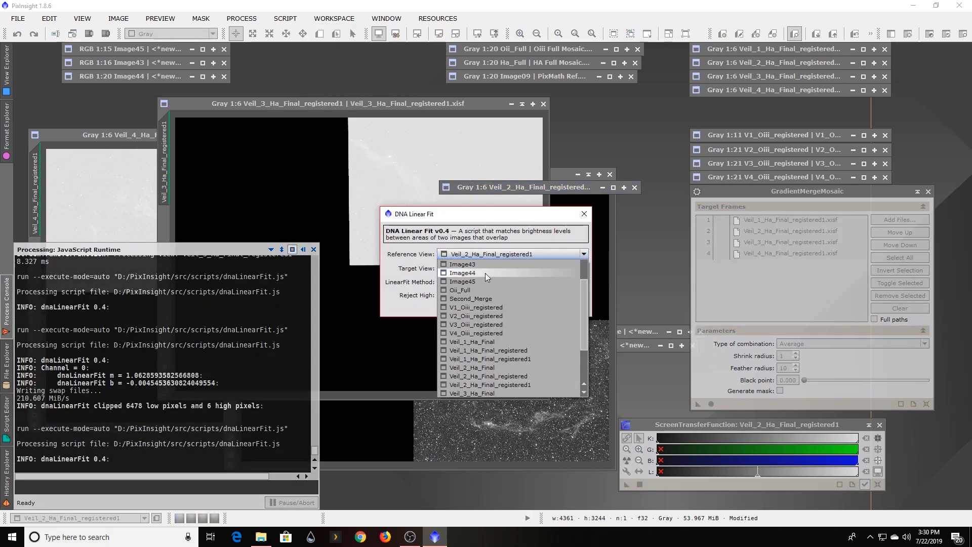
left_click(490, 359)
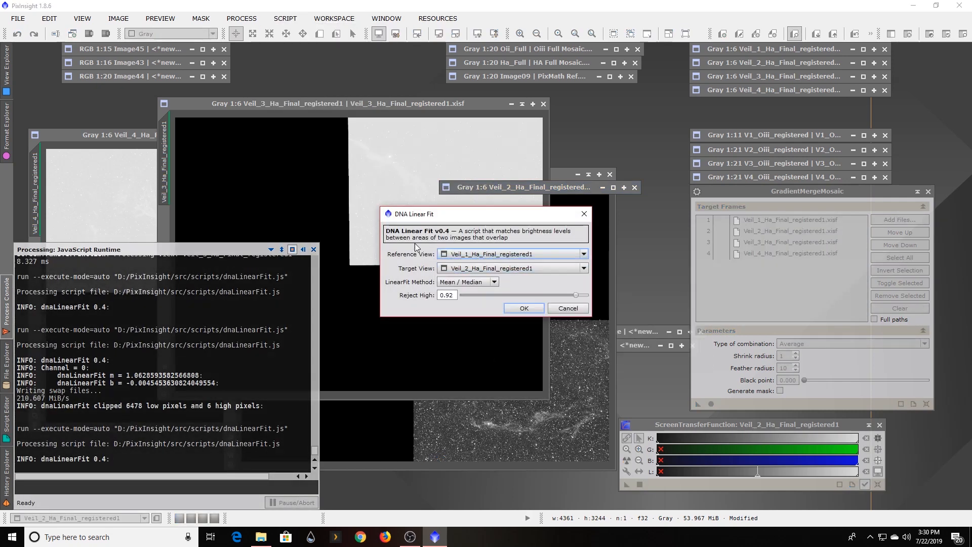
left_click(473, 268)
scroll(506, 376, "down", 2)
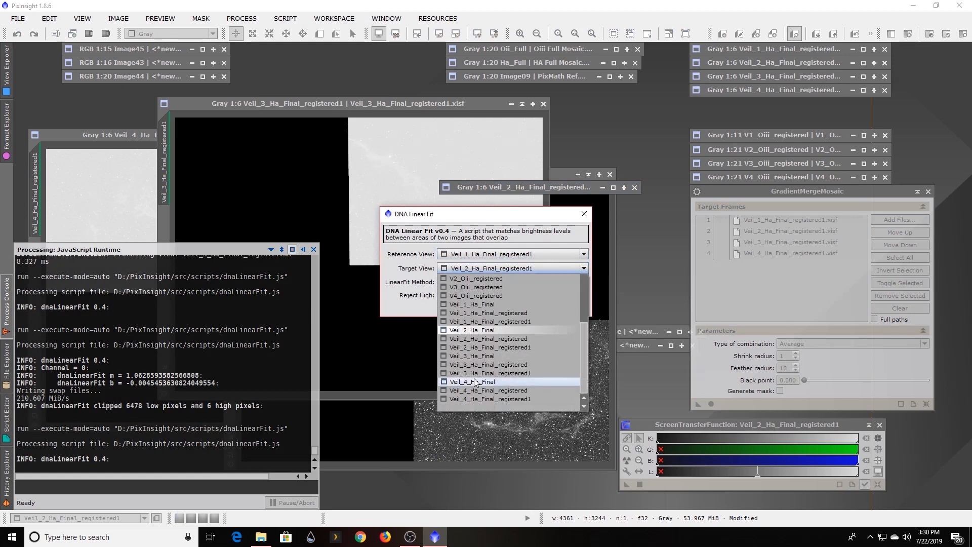
left_click(506, 375)
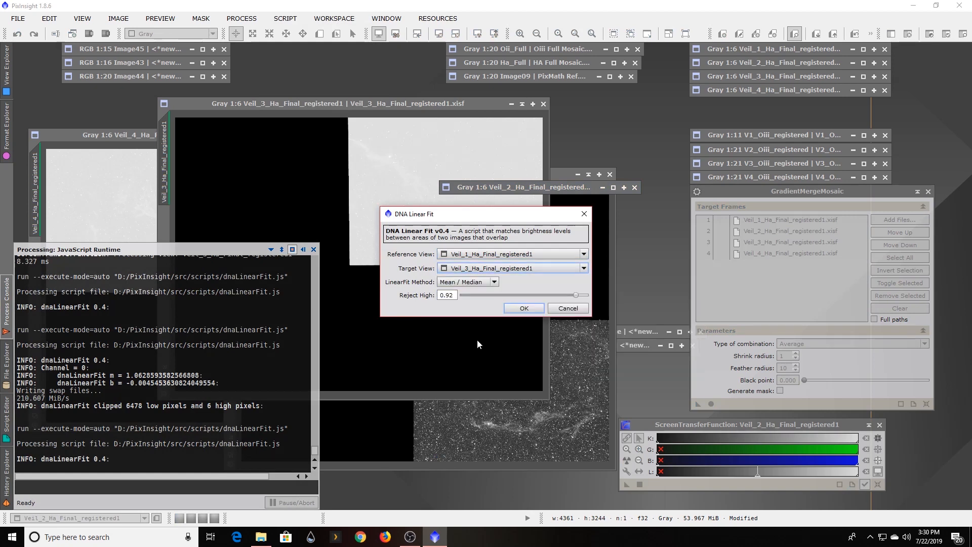
left_click(518, 311)
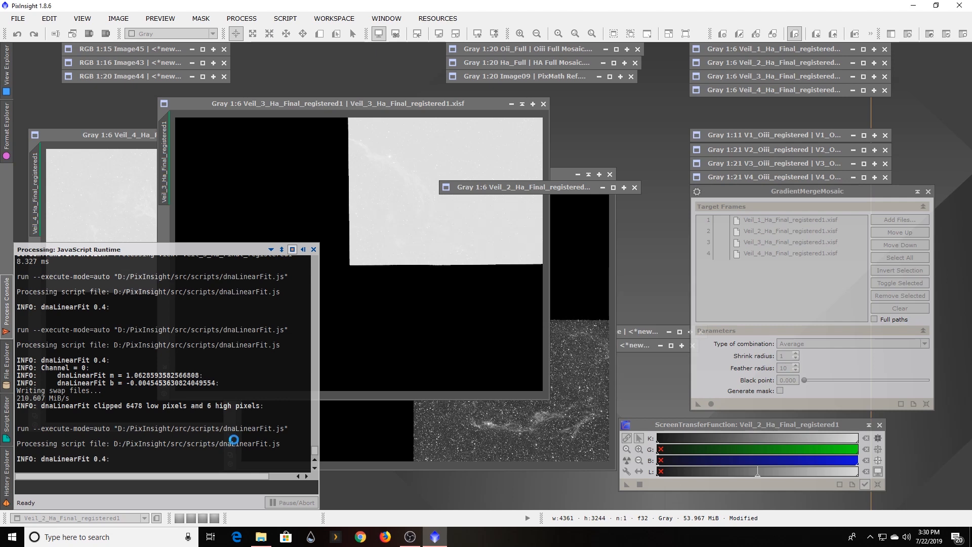
Run DNA Linear Fit with Veil_2_Ha_Final_registered1 as reference and Veil_4_Ha_Final_registered1 as target, and view the fourth and third panels
left_click(284, 19)
mouse_move(309, 130)
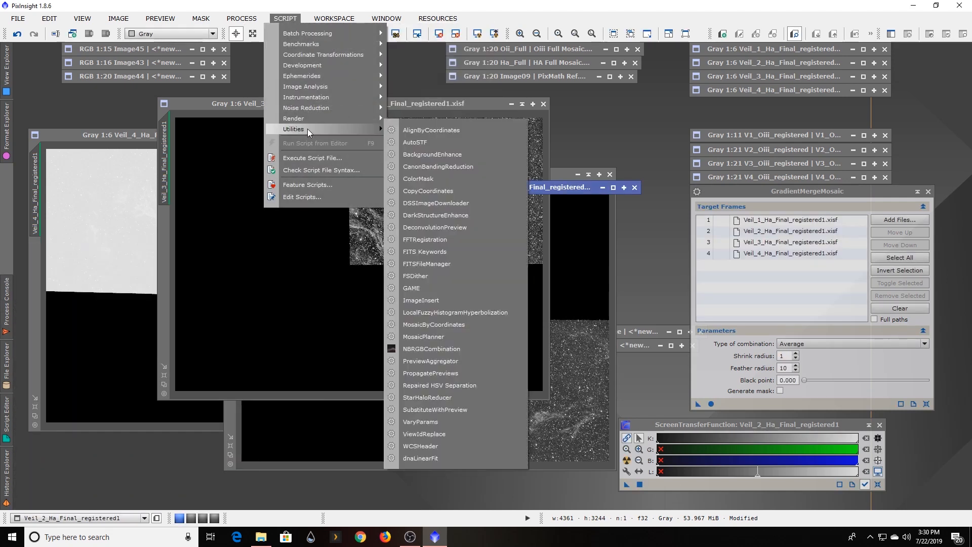
left_click(426, 459)
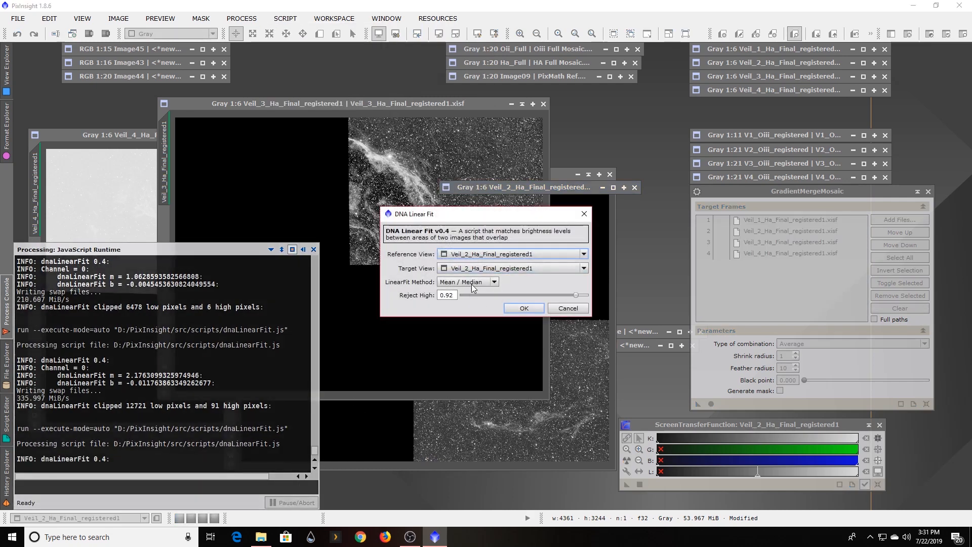
left_click(509, 269)
scroll(468, 375, "down", 3)
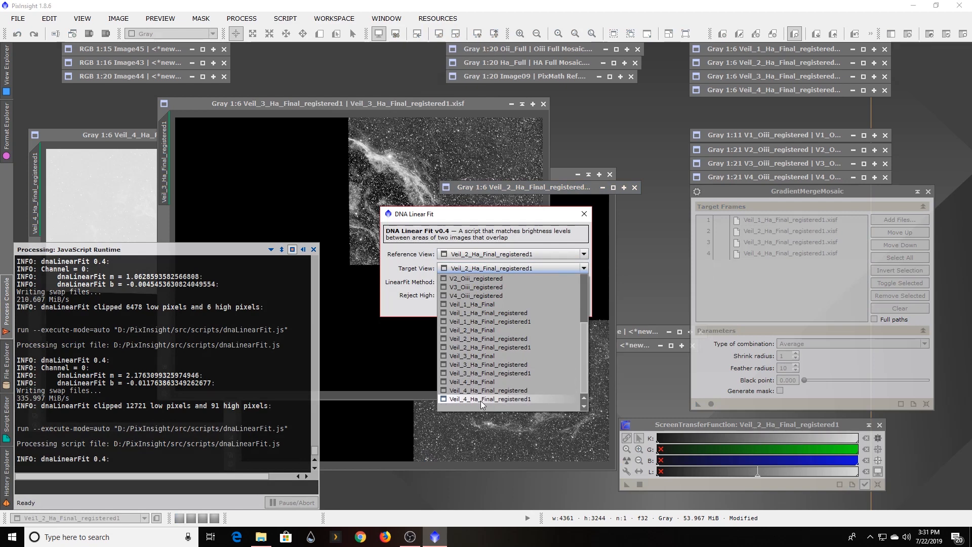
left_click(482, 399)
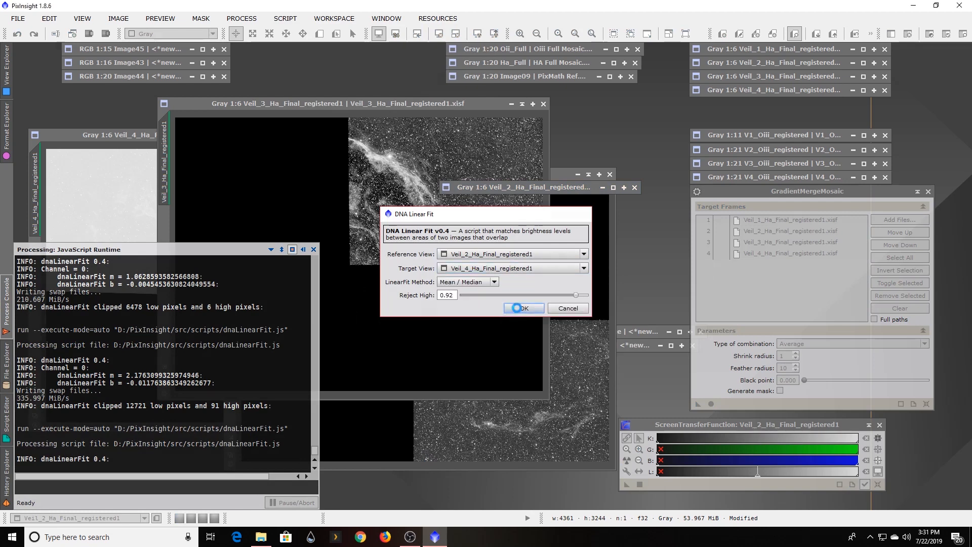
left_click(516, 309)
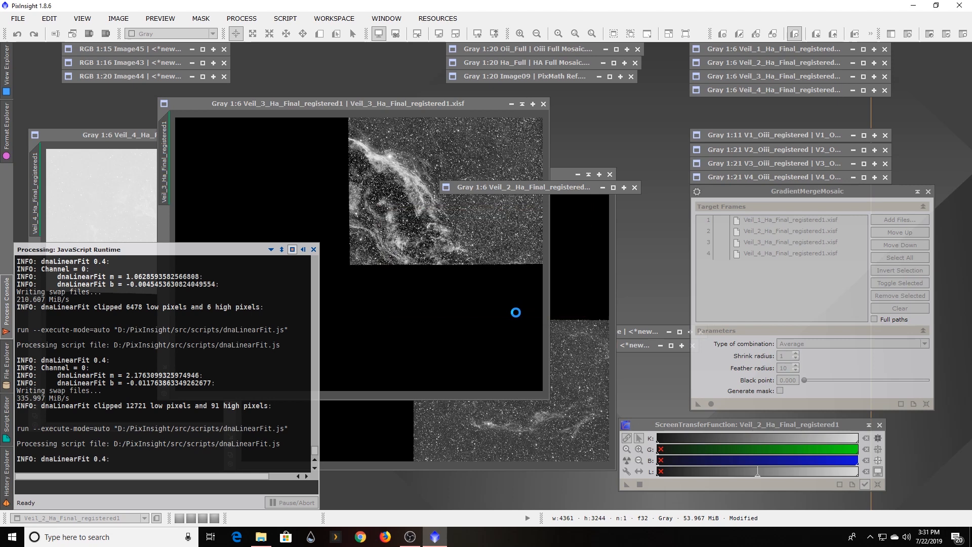
left_click(130, 134)
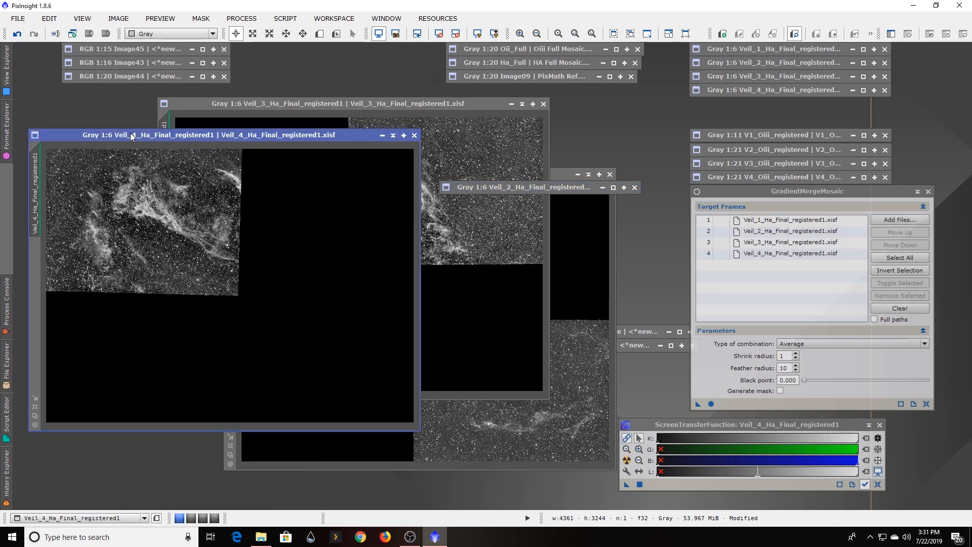
left_click(426, 104)
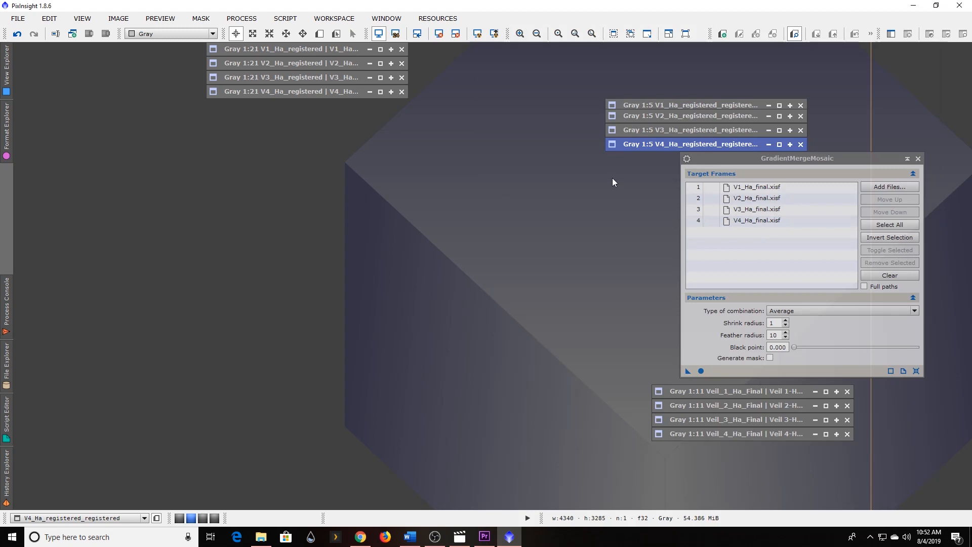
Expand the four collapsed panels, V1_Ha_registered_registered to V4_Ha_registered_registered, moving the first one aside
double_click(667, 104)
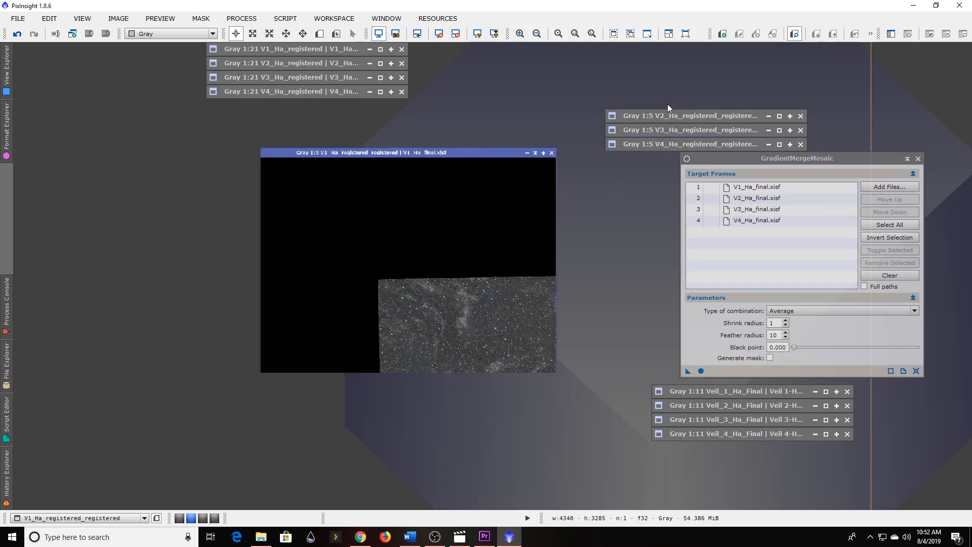
left_click_drag(388, 169, 324, 77)
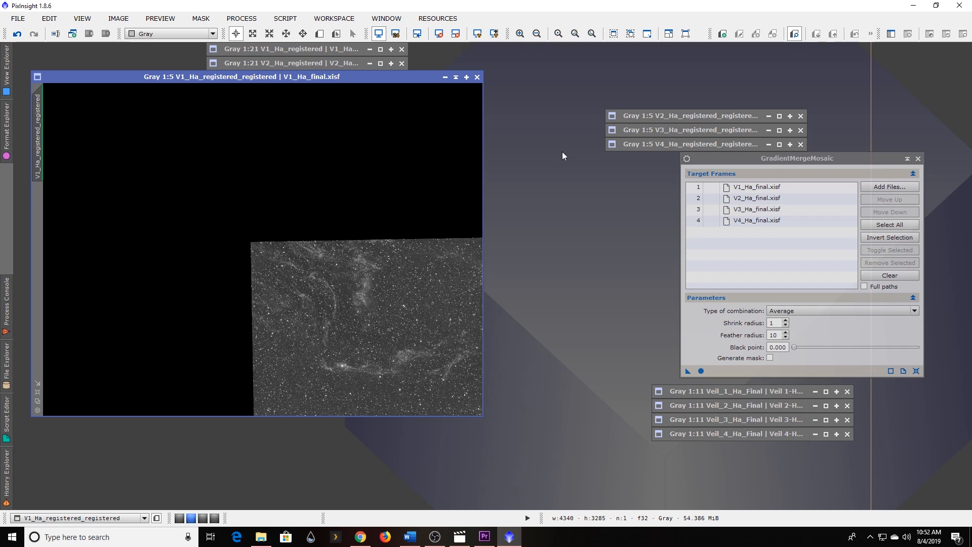
double_click(690, 116)
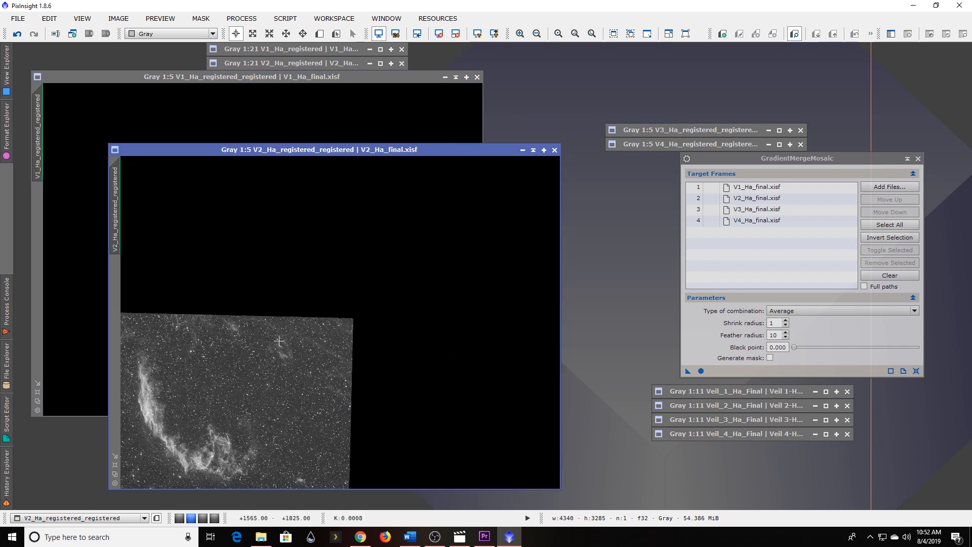
double_click(664, 130)
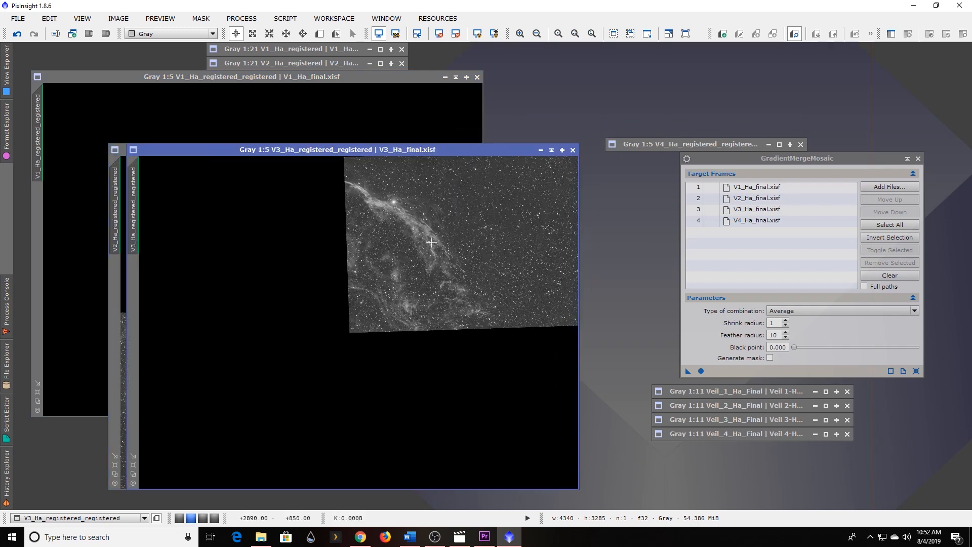
double_click(655, 143)
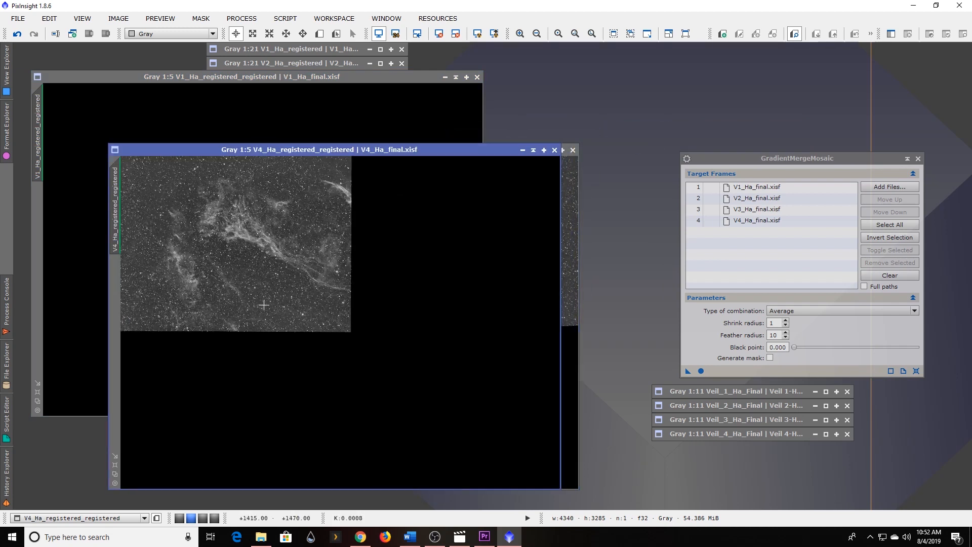
Collapse the V4 and V3 registered panels and examine the notched upper edge of the V2 registered panel up close
left_click(534, 151)
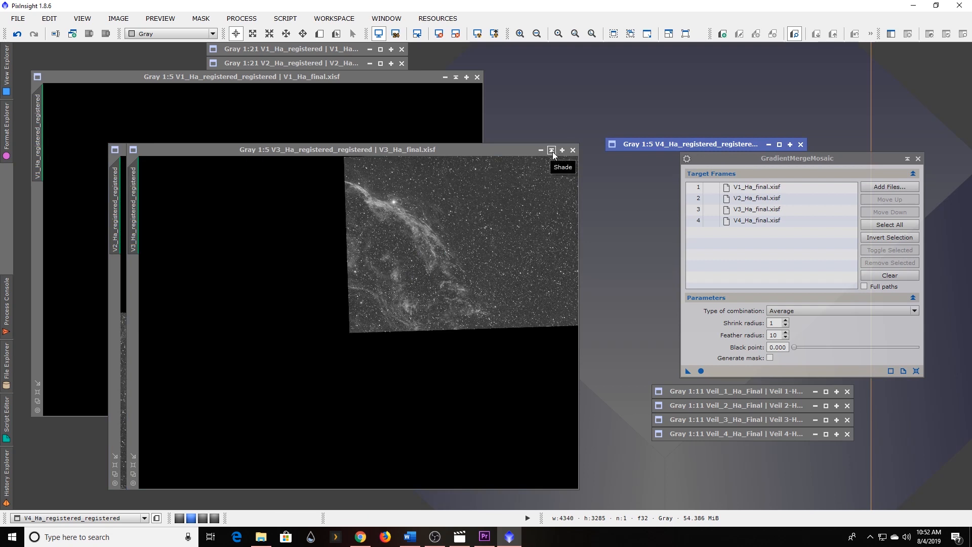
left_click(552, 151)
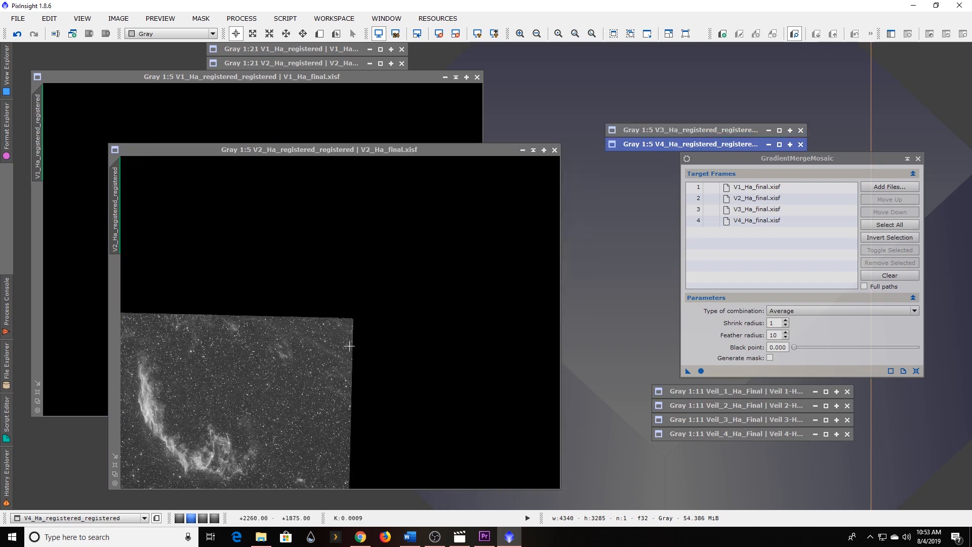
scroll(350, 346, "up", 5)
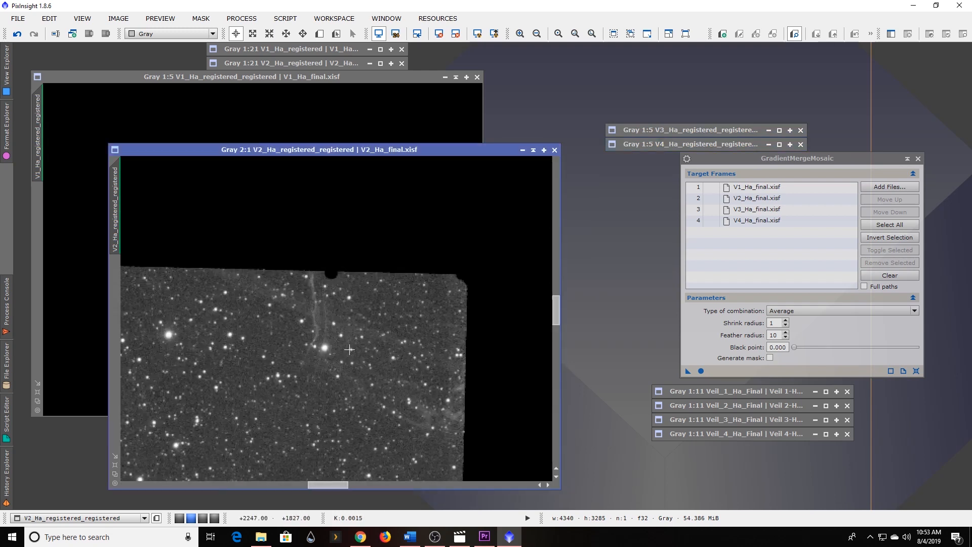
scroll(349, 349, "up", 1)
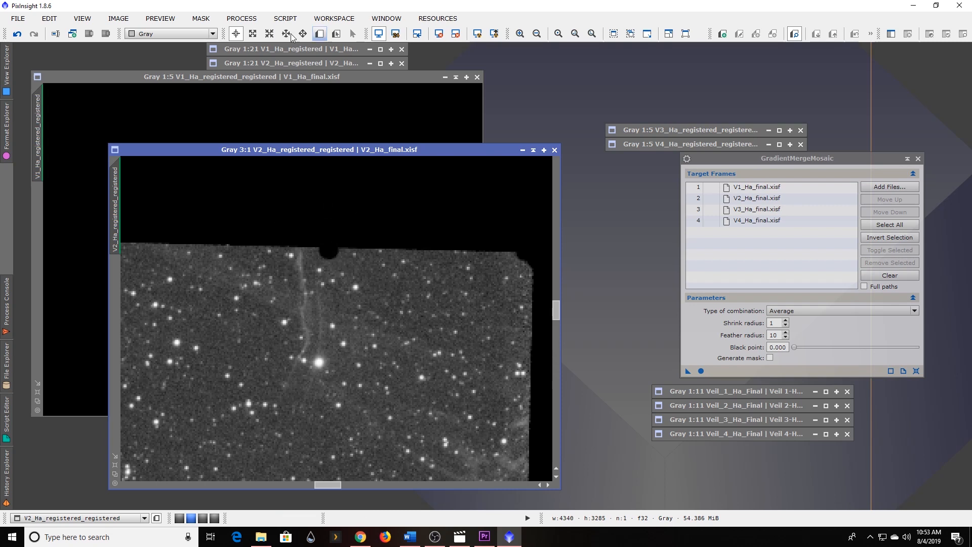
Try to paint black over the notch on the V2 panel's upper edge with CloneStamp at radius 5, and cancel the session
left_click(245, 21)
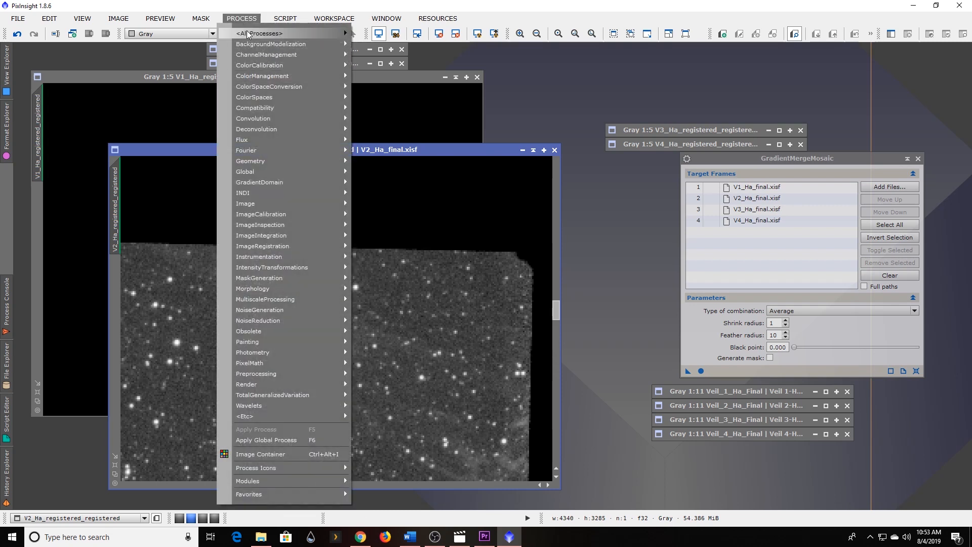
mouse_move(251, 34)
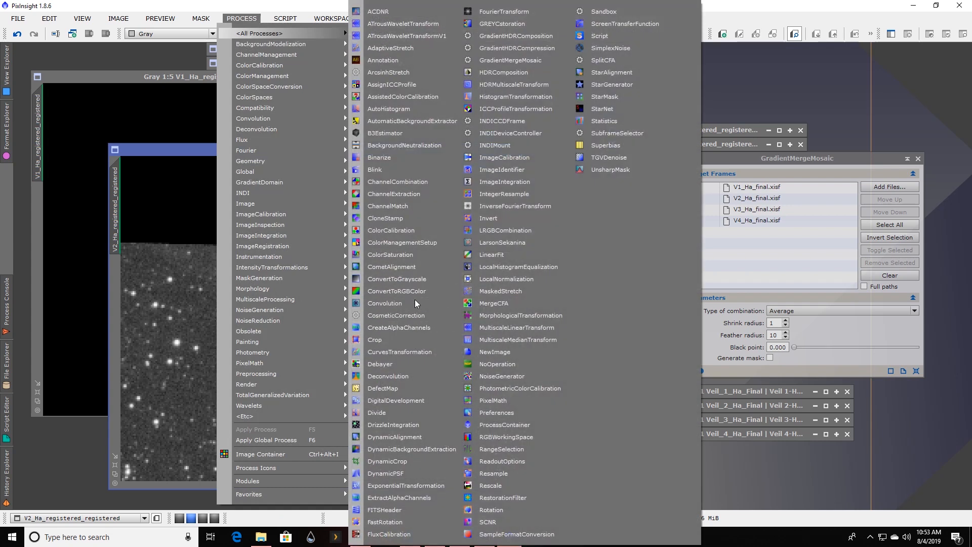
left_click(405, 218)
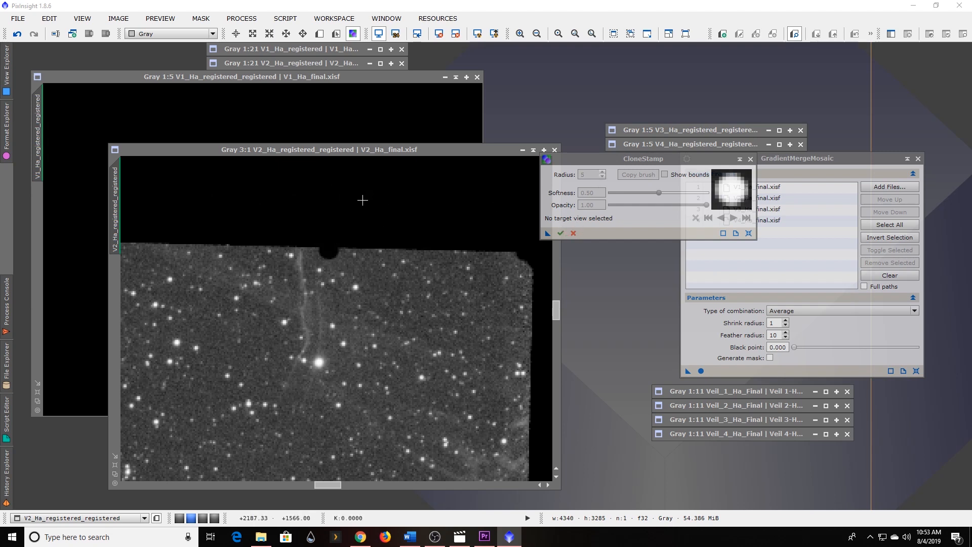
left_click(365, 209)
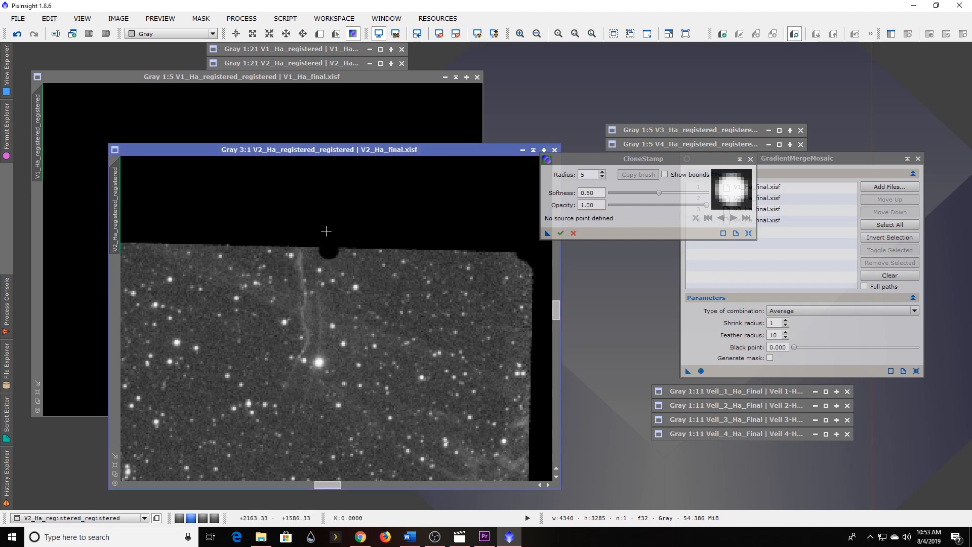
left_click(342, 212, "ctrl")
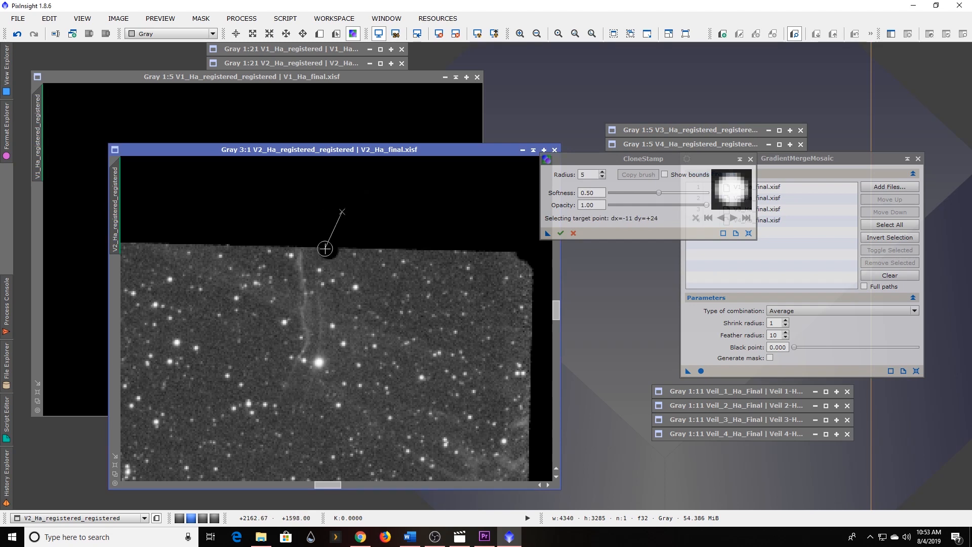
left_click(328, 250)
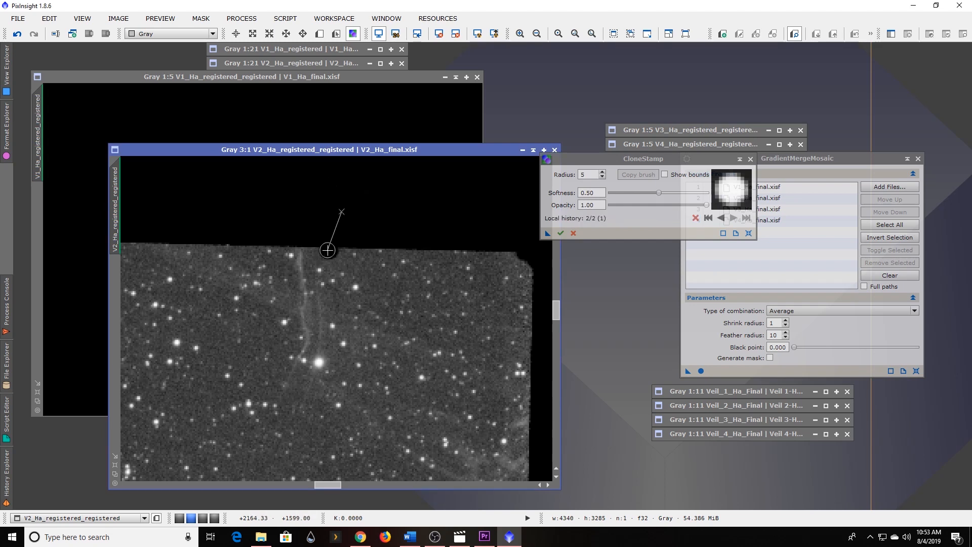
left_click(335, 249)
left_click(336, 248)
left_click(332, 250)
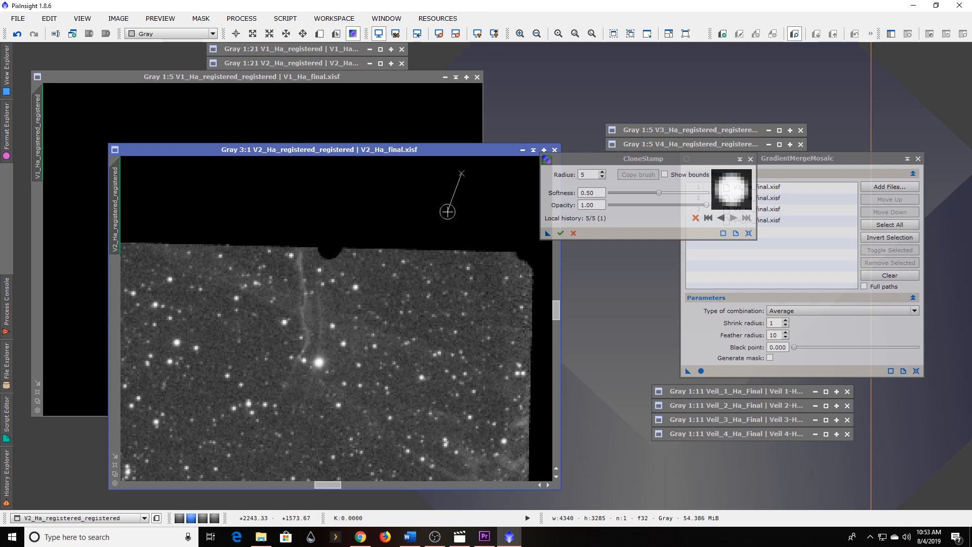
left_click(573, 233)
left_click(465, 284)
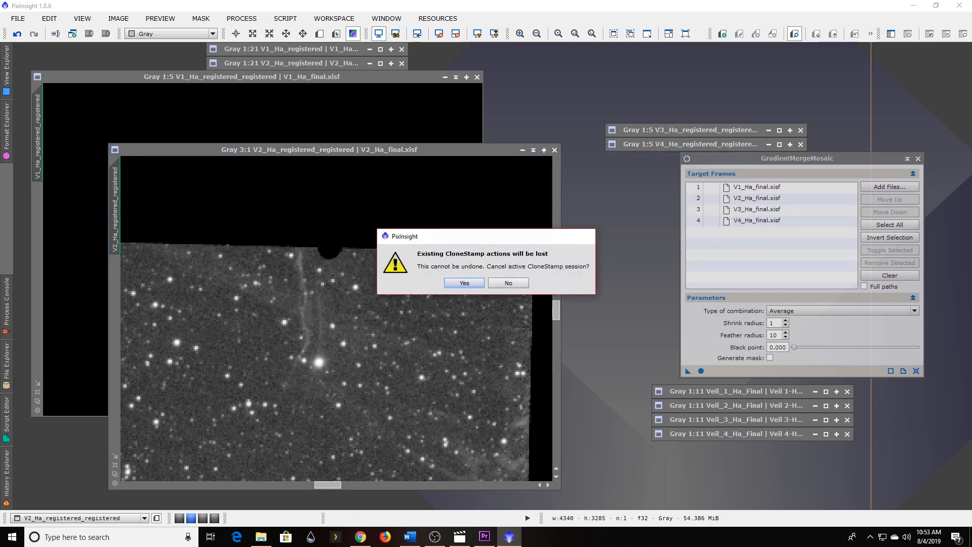
Collapse the V2 and V1 registered panels and run GradientMergeMosaic on the four V1_Ha_final to V4_Ha_final frames
left_click(533, 150)
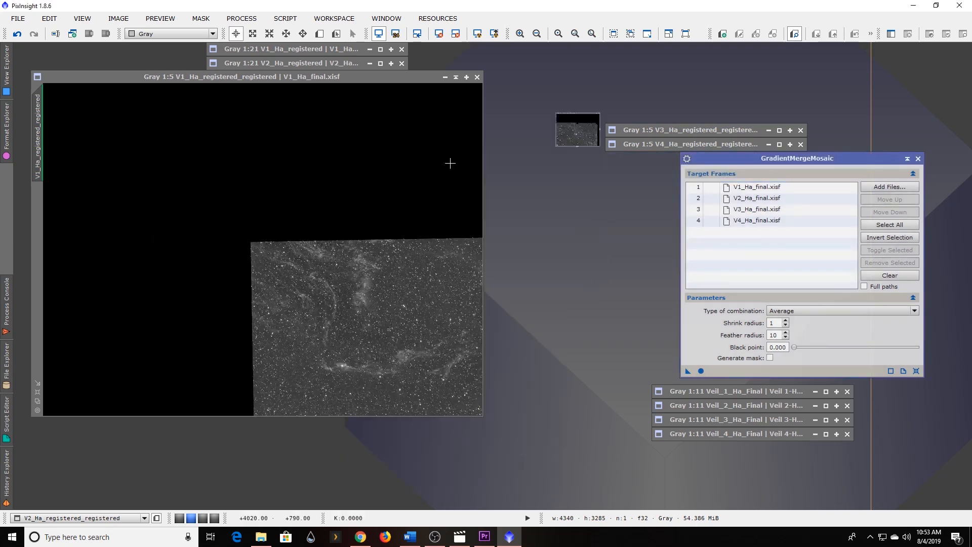
left_click(456, 77)
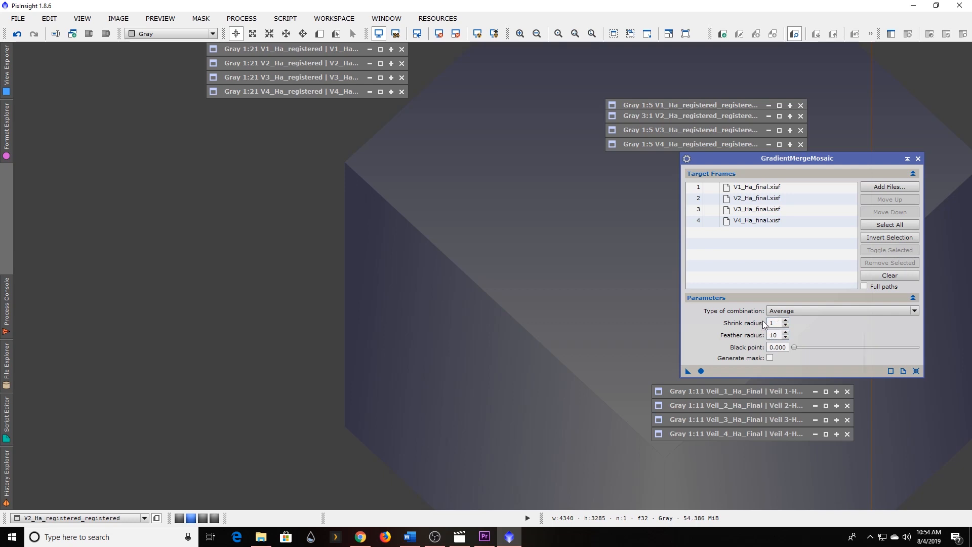
left_click(702, 372)
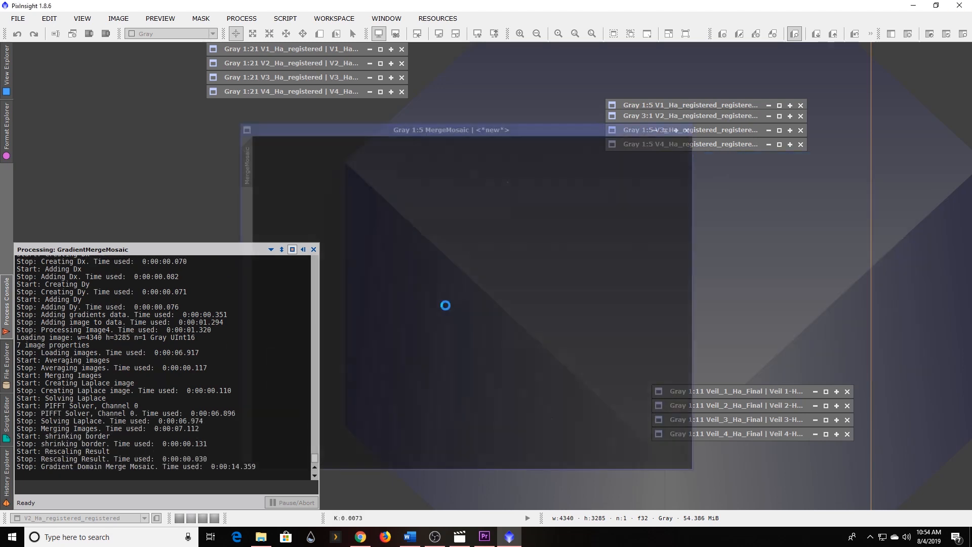
Auto-stretch the new MergeMosaic image, enlarge its window to fit the view and move it into the workspace corner
left_click_drag(461, 129, 335, 115)
left_click(478, 33)
left_click(122, 431)
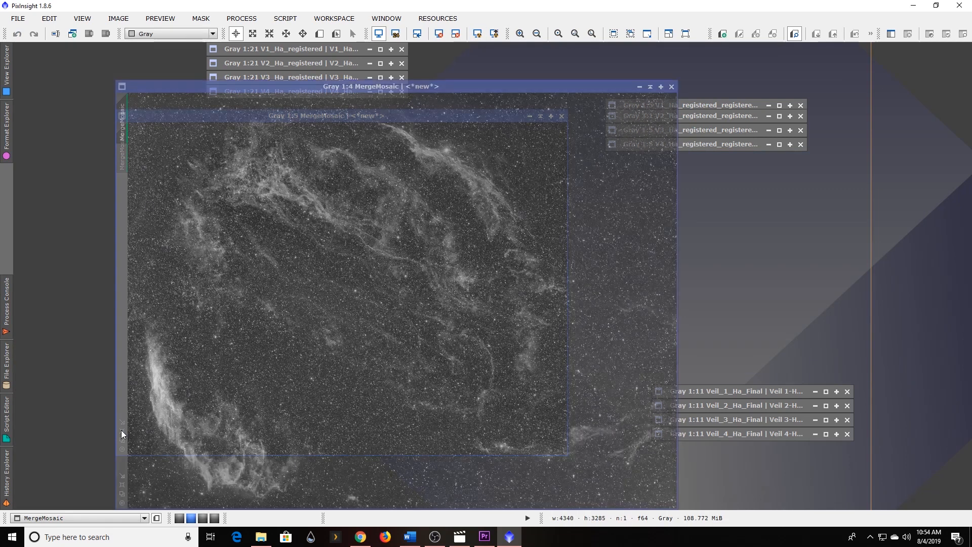
left_click_drag(382, 84, 280, 47)
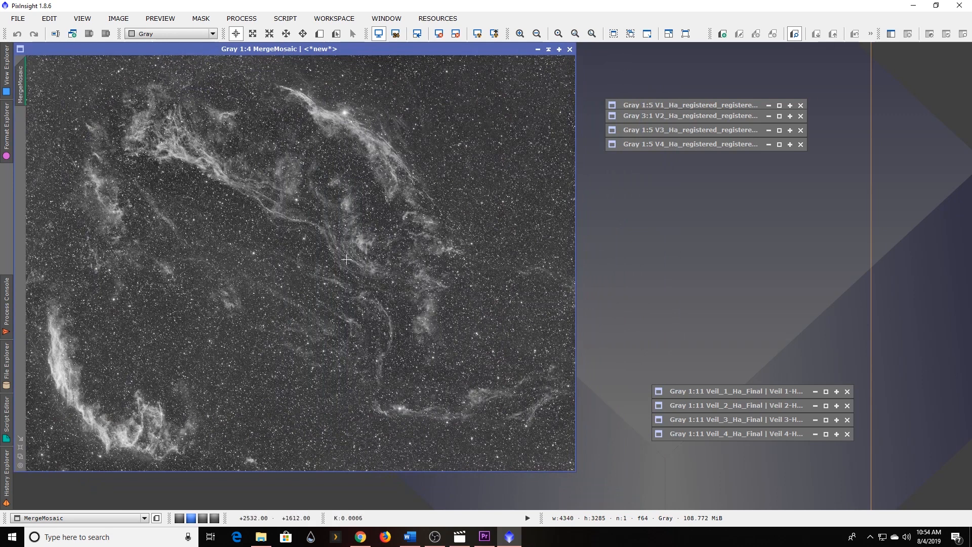
Examine the merged mosaic up close along the panel seam near the bright upper arc for black star artifacts, and return to the full view
scroll(310, 302, "up", 4)
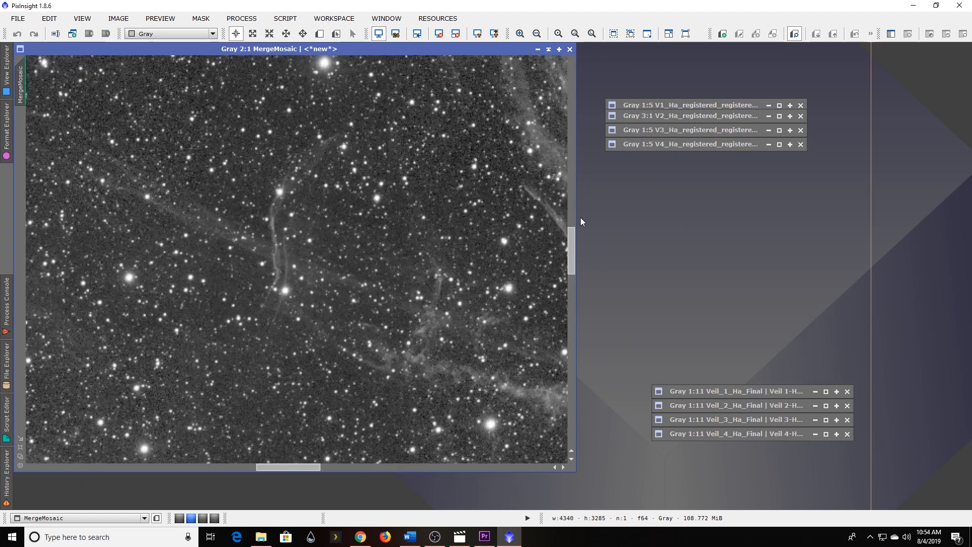
left_click_drag(573, 248, 581, 64)
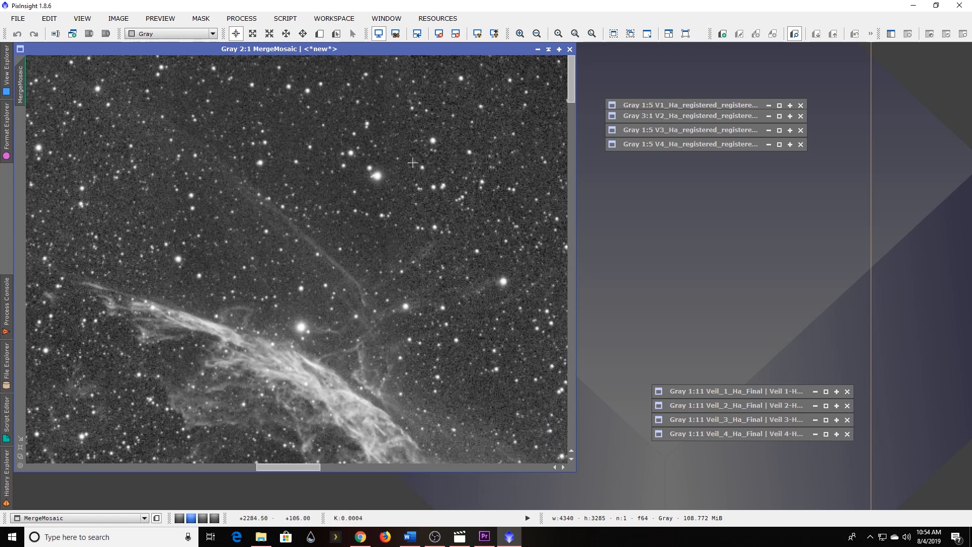
scroll(412, 162, "up", 1)
left_click_drag(288, 467, 299, 463)
right_click(299, 462)
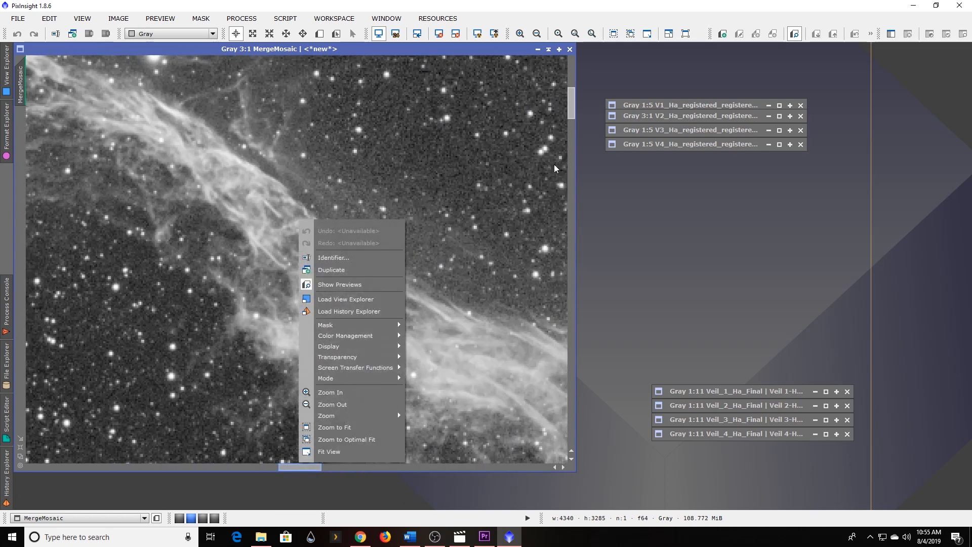
left_click(570, 107)
left_click_drag(570, 107, 575, 81)
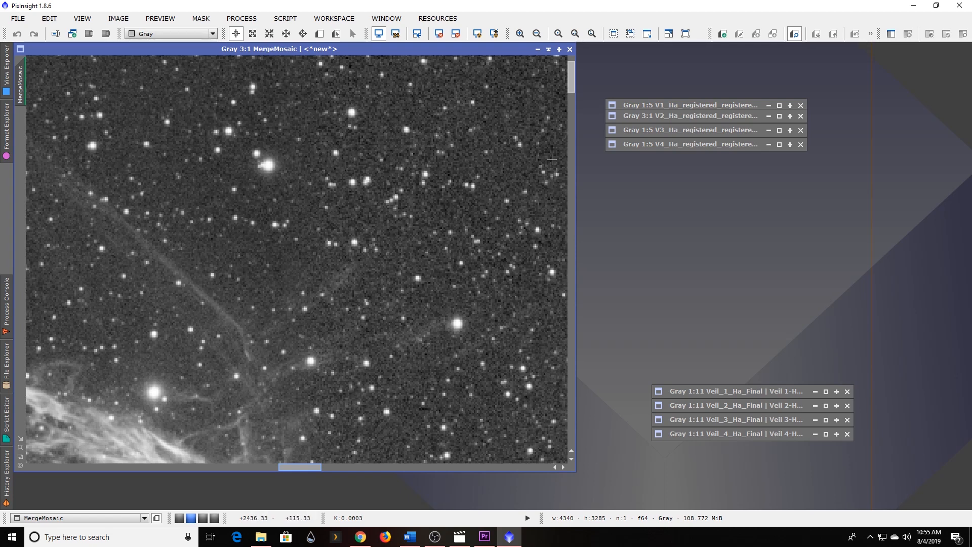
left_click_drag(570, 80, 570, 91)
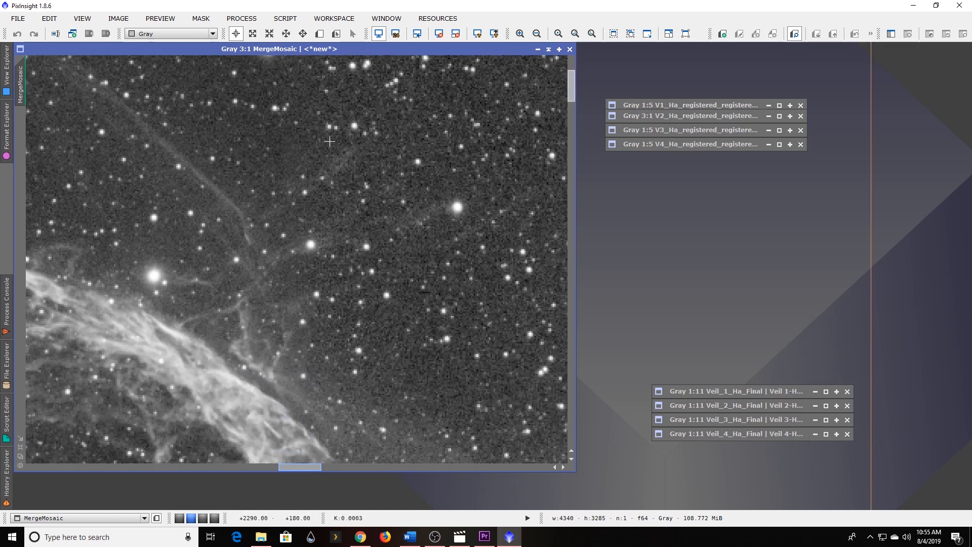
left_click_drag(570, 92, 569, 111)
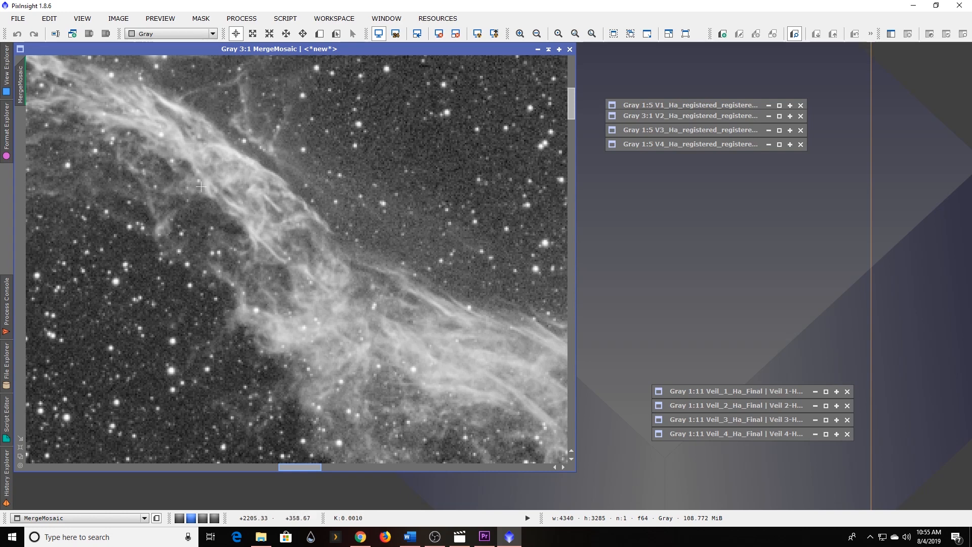
left_click_drag(573, 117, 573, 108)
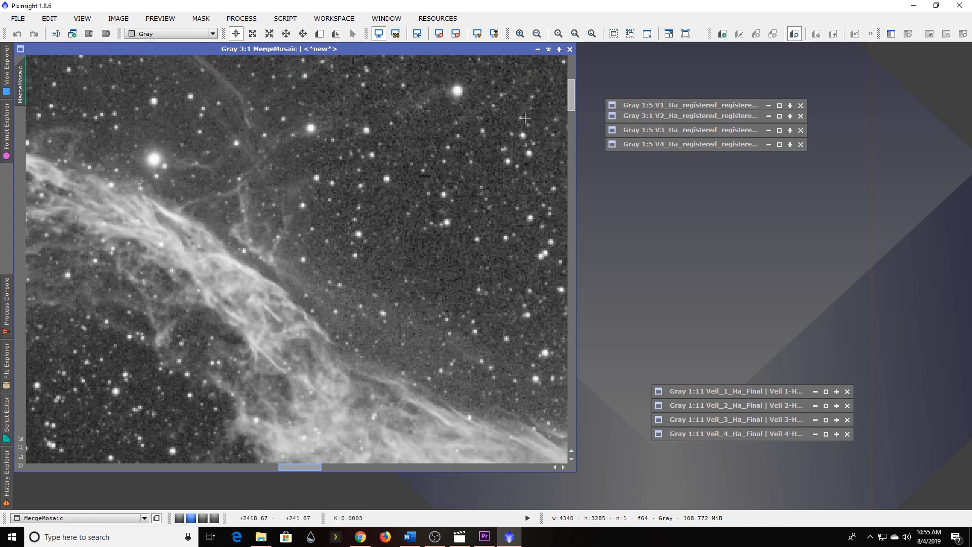
scroll(423, 167, "down", 4)
scroll(423, 168, "down", 1)
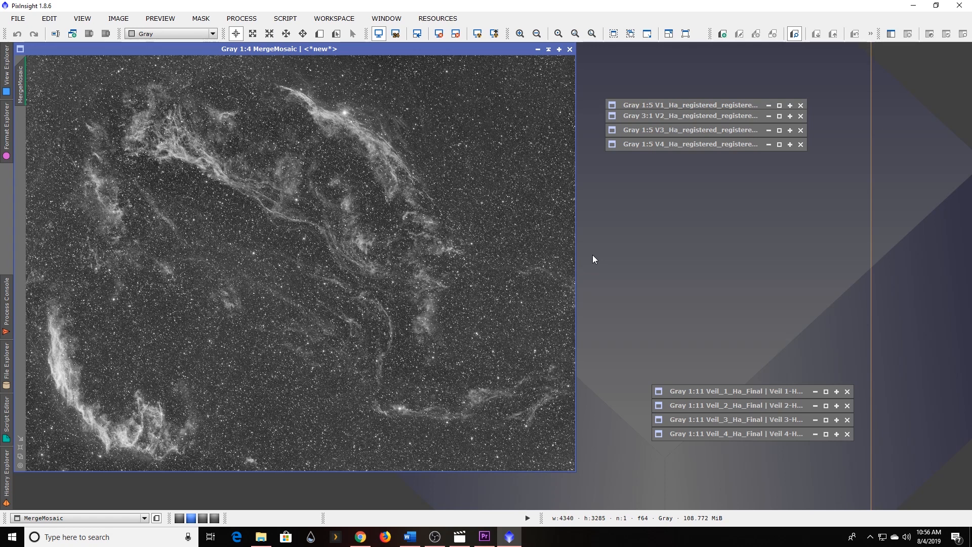
Collapse the merged mosaic, view the original Veil_1_Ha_Final panel enlarged, and collapse it again
left_click(549, 49)
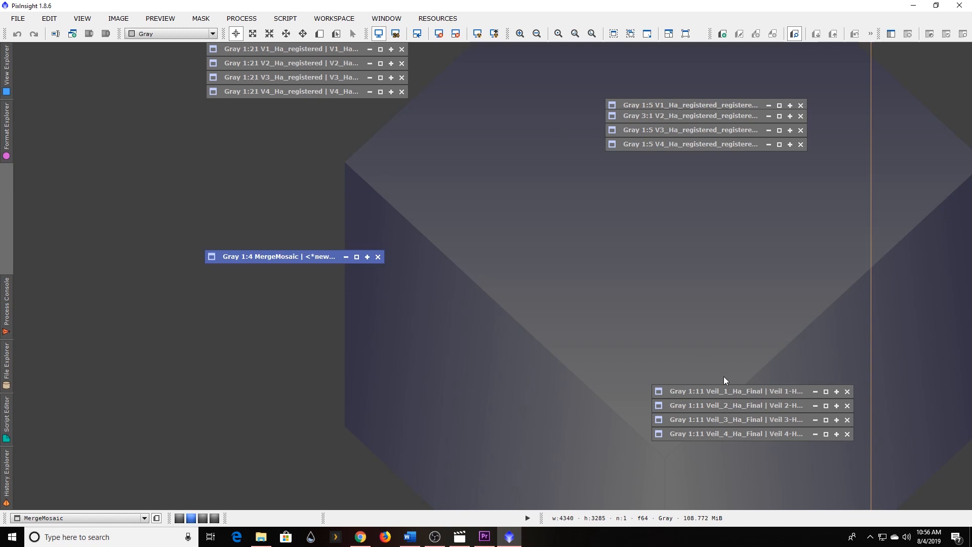
double_click(729, 391)
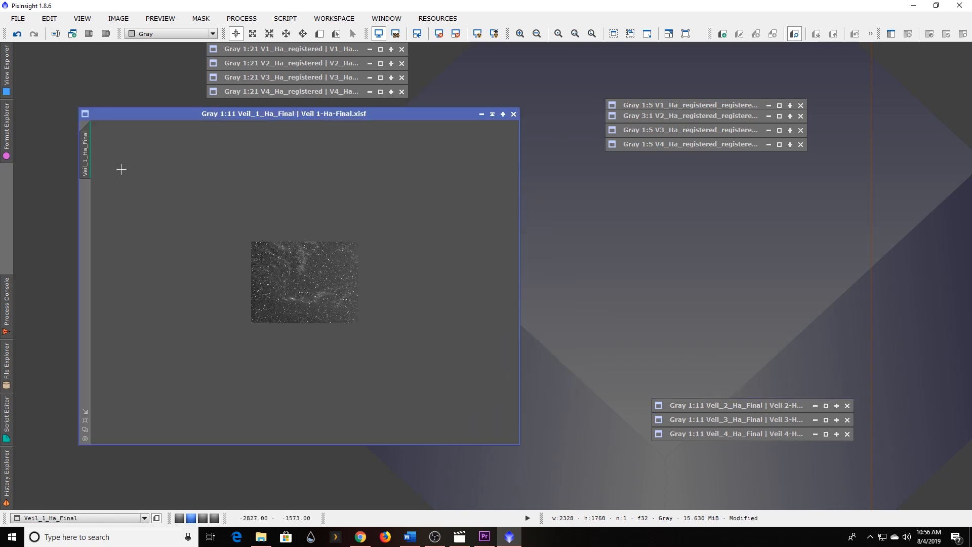
left_click(85, 421)
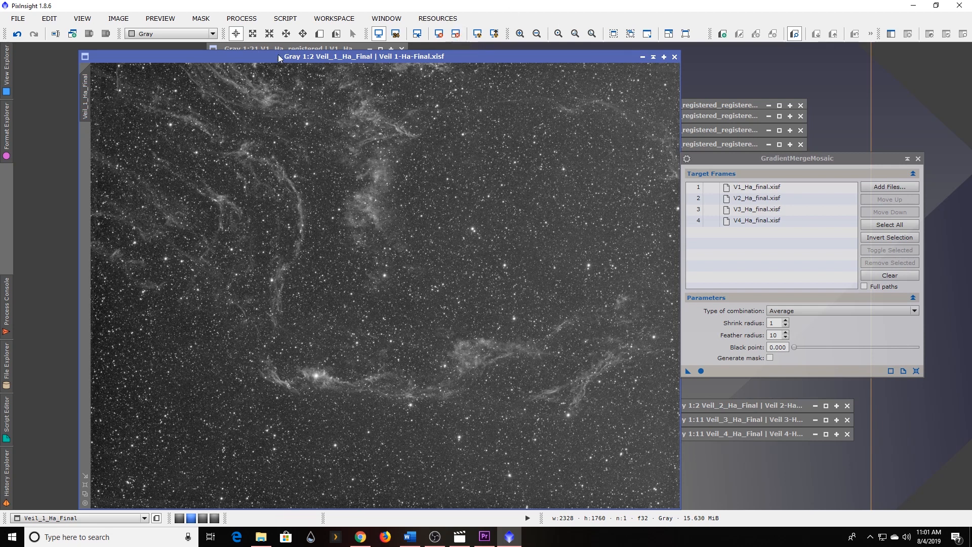
left_click(646, 57)
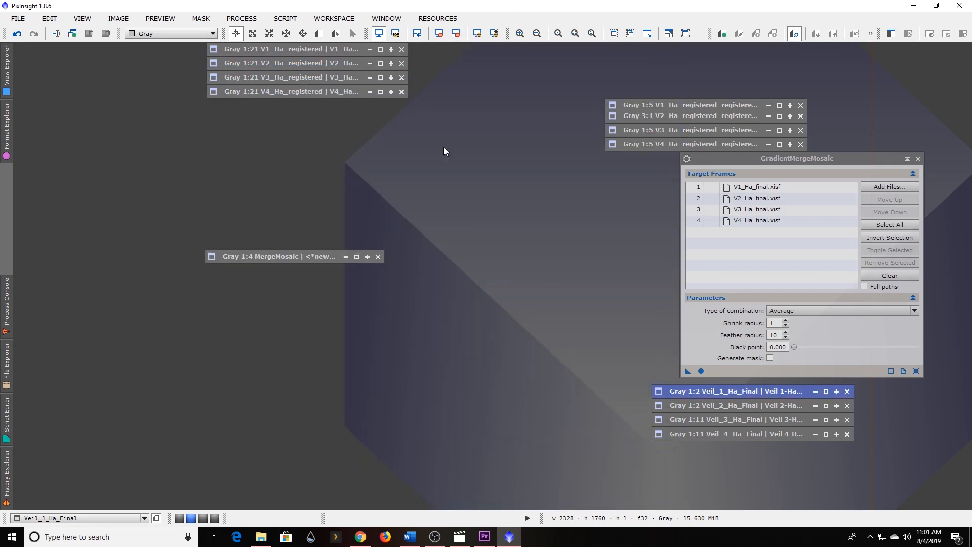
Switch to Image Composite Editor by searching for "ice" and maximize its window
left_click(88, 543)
type("ice")
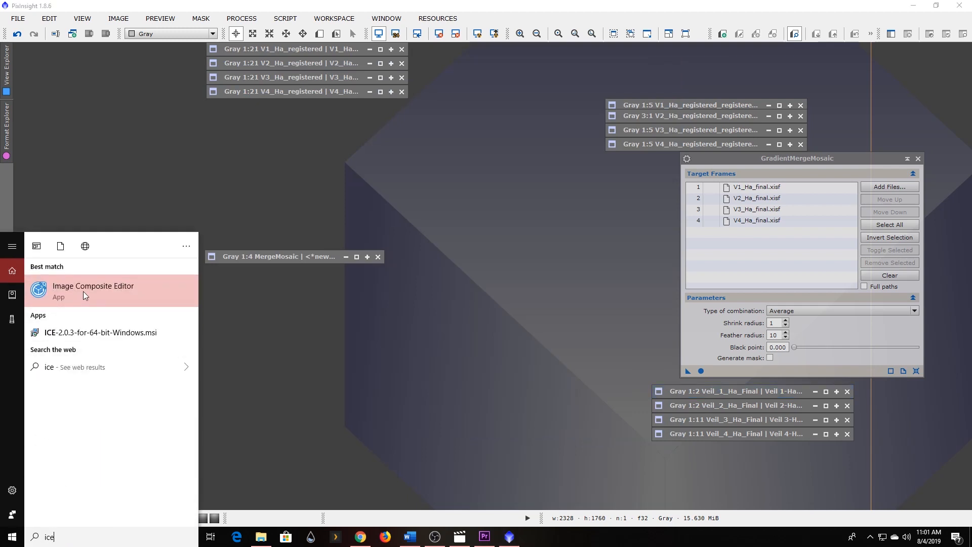
left_click(140, 290)
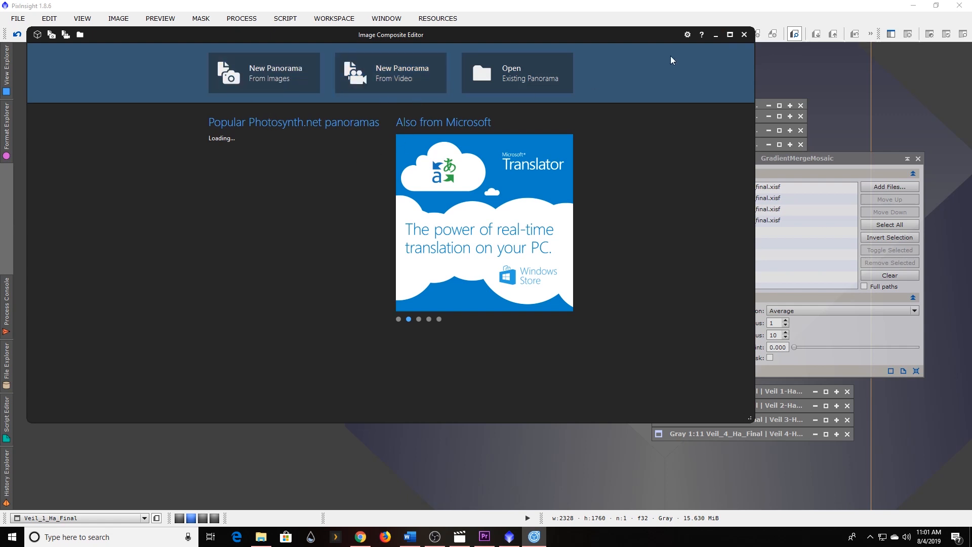
left_click(730, 35)
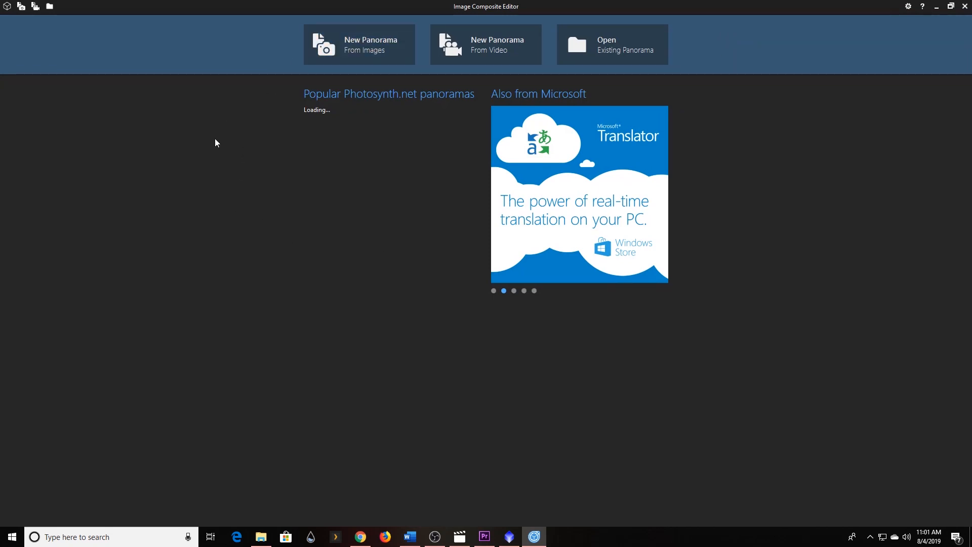
Start a new panorama from images and browse to the 2019-07-05_Veil Nebula_Combined Project folder under Astro Processing\Light on the Elements (G:) drive
left_click(363, 48)
scroll(95, 147, "down", 3)
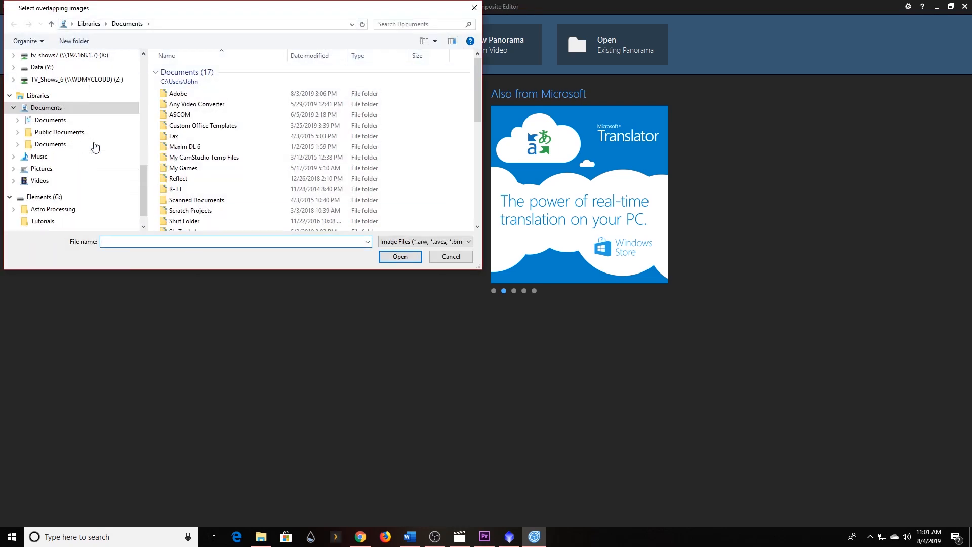
left_click(50, 198)
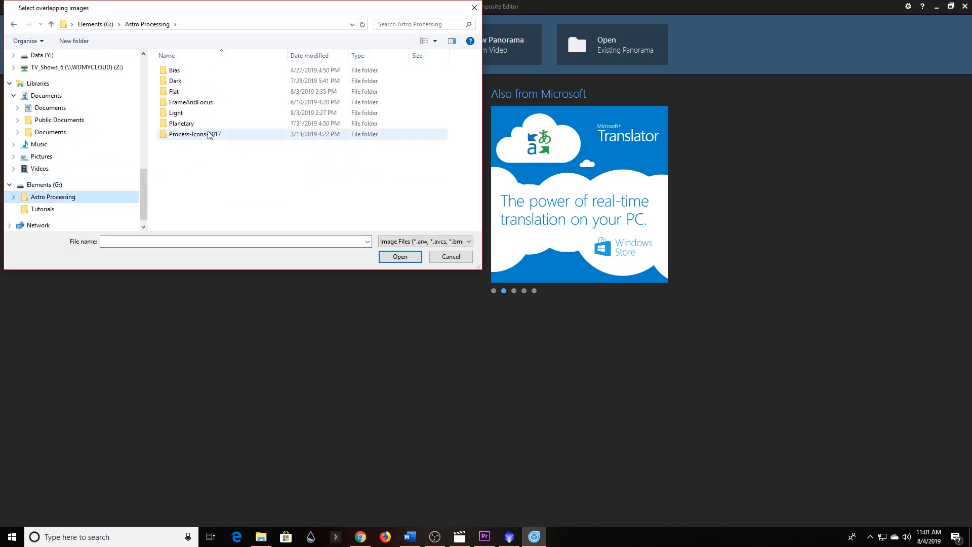
double_click(176, 113)
scroll(186, 134, "down", 10)
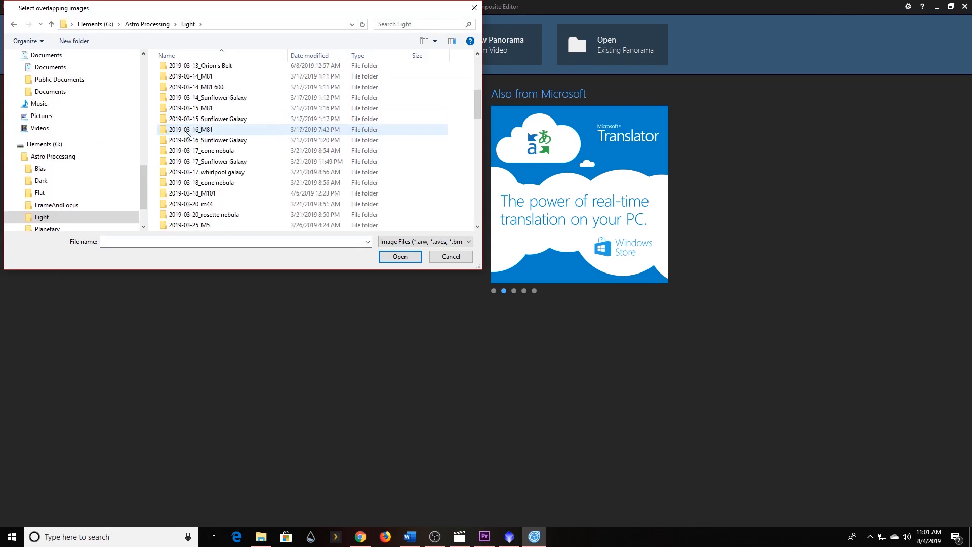
scroll(187, 133, "down", 6)
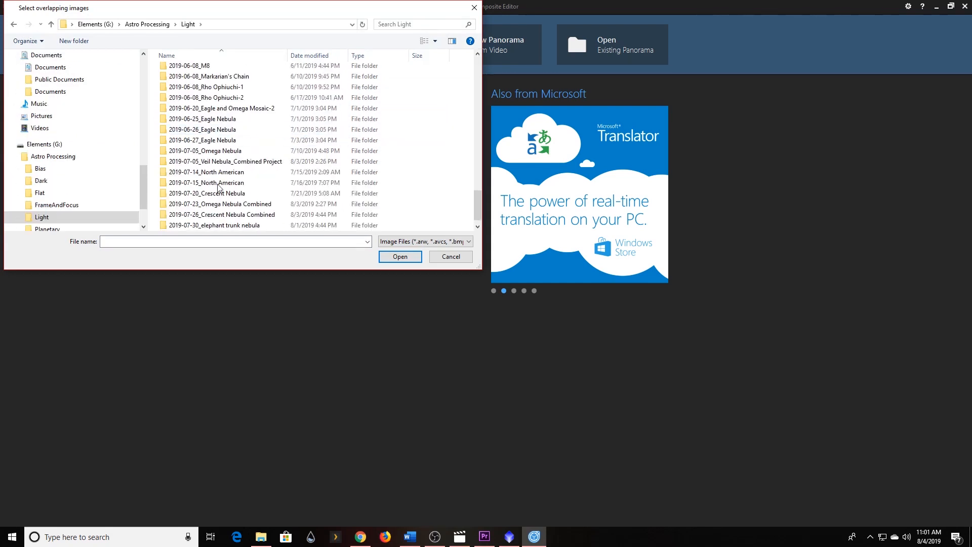
double_click(234, 162)
scroll(203, 202, "down", 5)
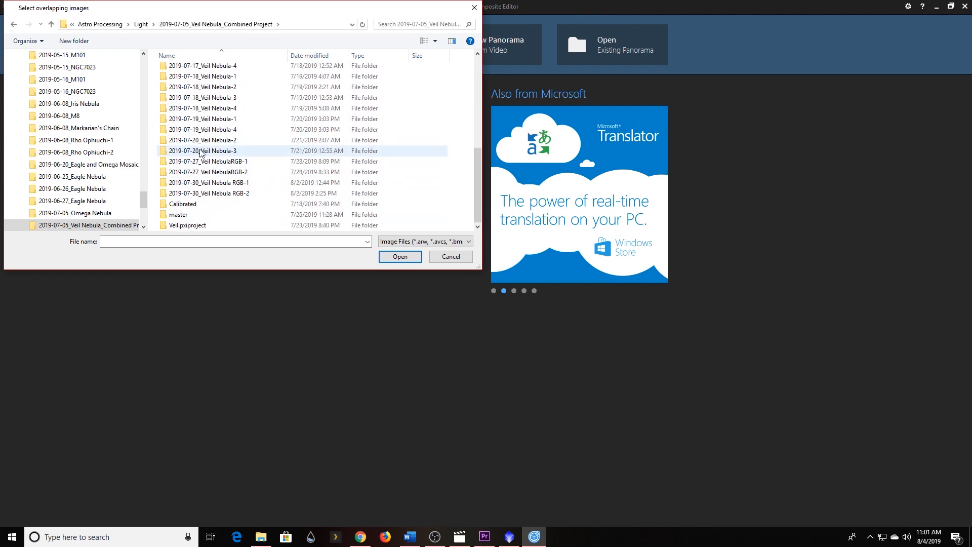
Import Veil 1-Ha-Final.tif through Veil 4-Ha-Final.tif from the project's Calibrated\Master\Video Test\Finals folder
double_click(201, 205)
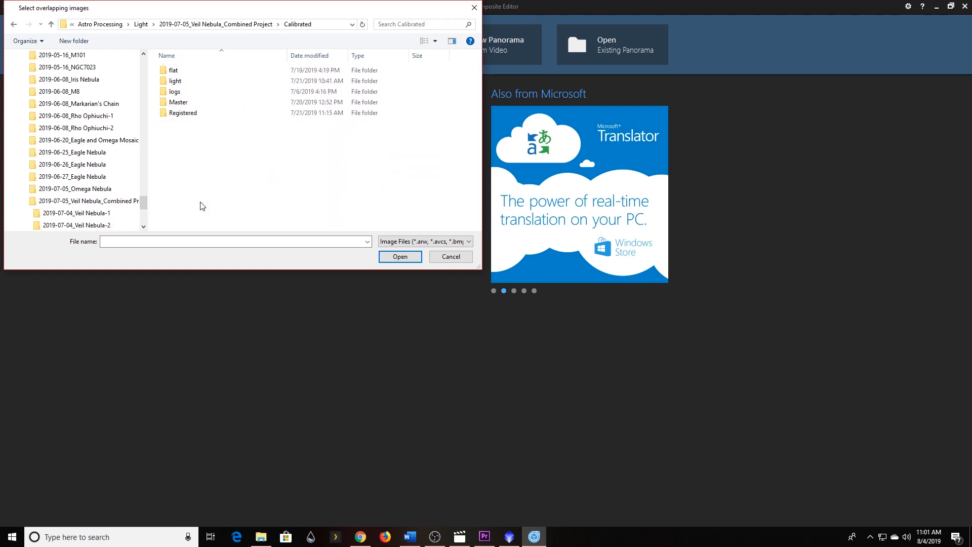
double_click(190, 101)
double_click(190, 91)
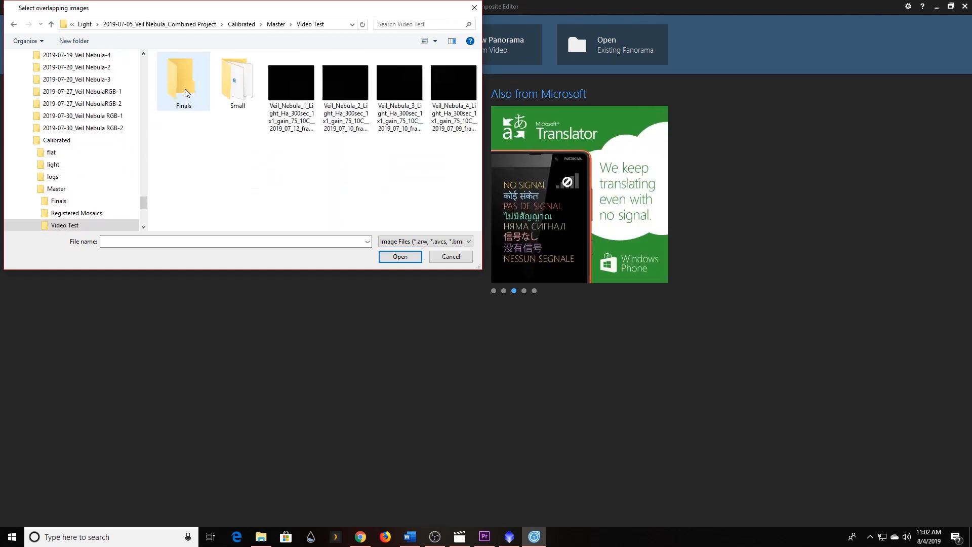
double_click(188, 88)
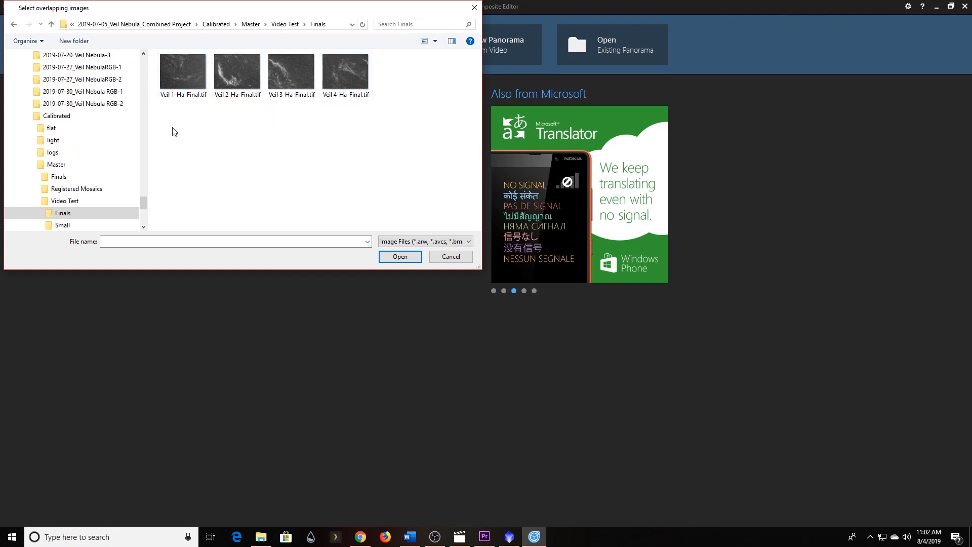
left_click_drag(177, 123, 412, 53)
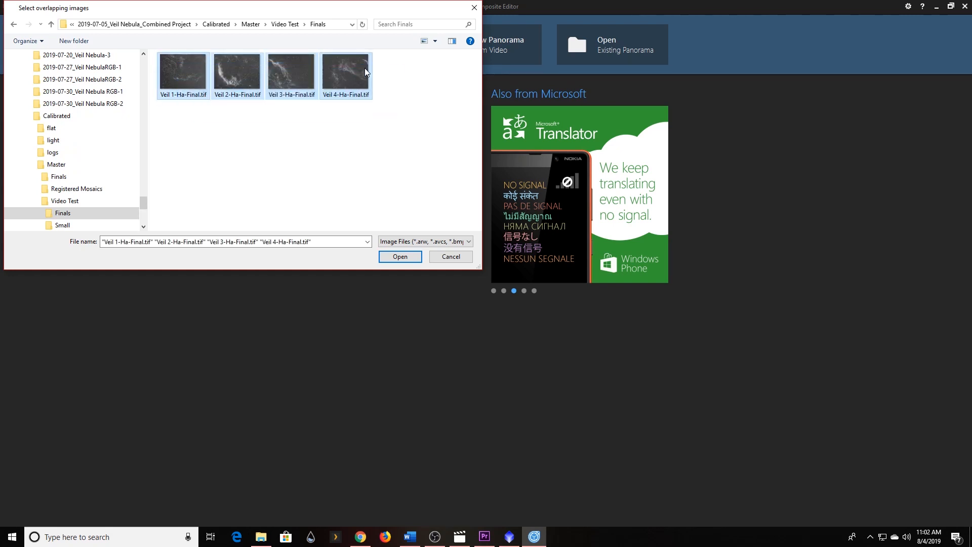
left_click(405, 257)
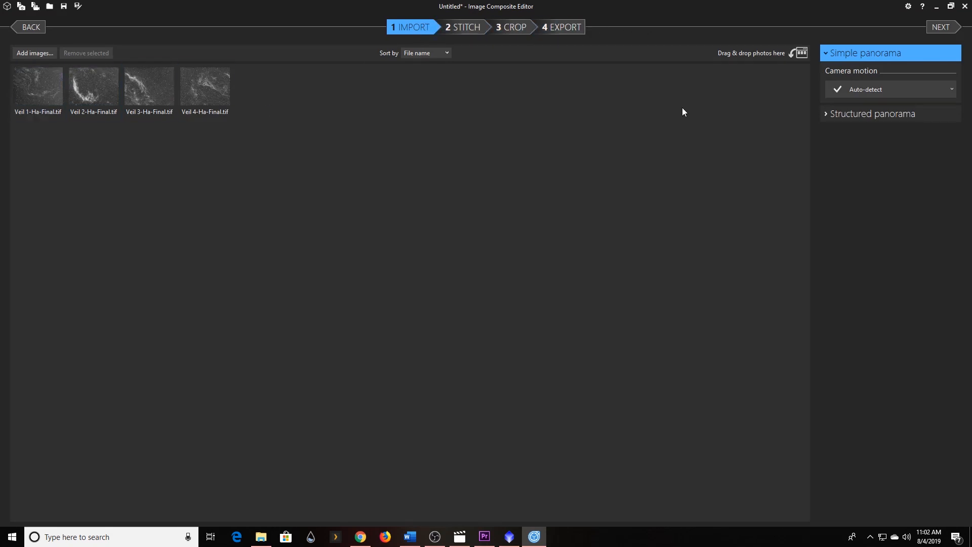
Review the camera motion options, keep Auto-detect, and stitch the four imported Veil panels
left_click(900, 91)
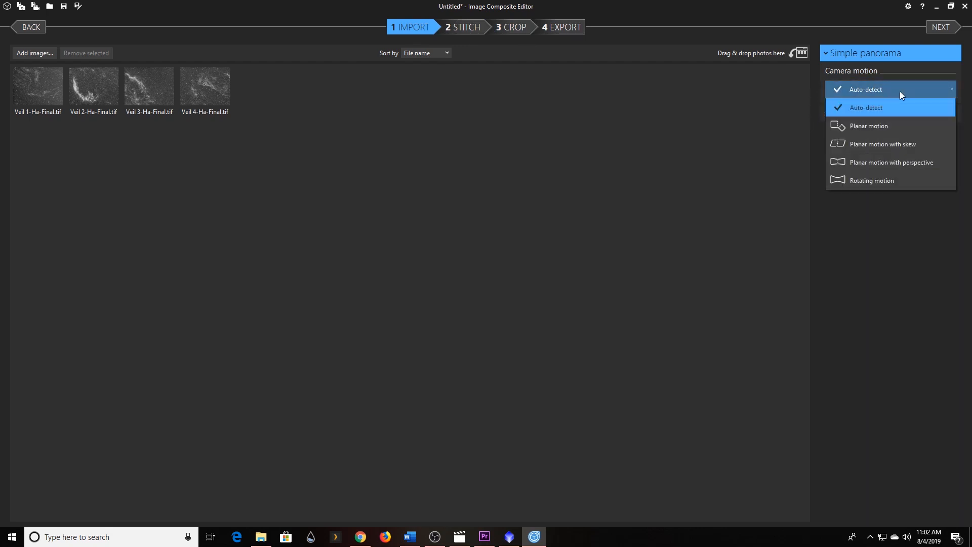
left_click(689, 122)
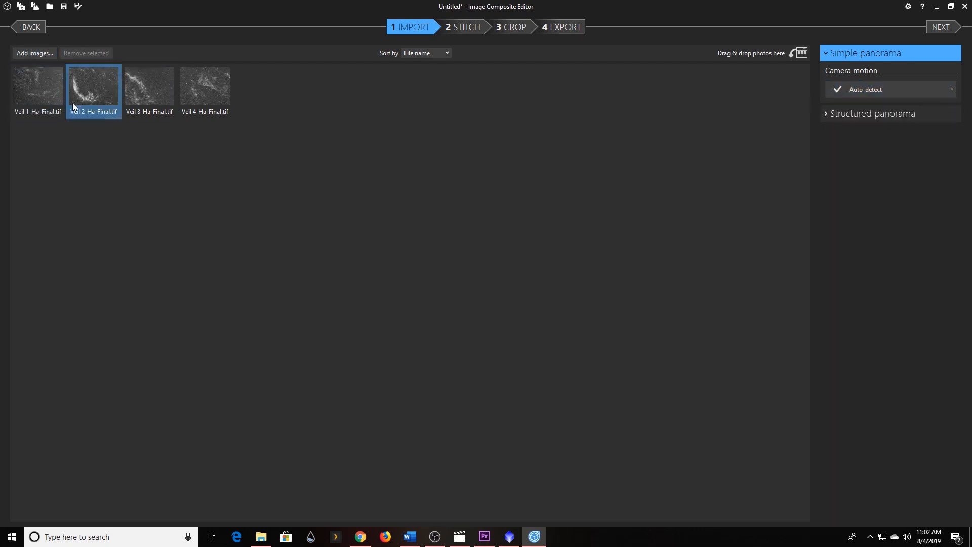
left_click(470, 29)
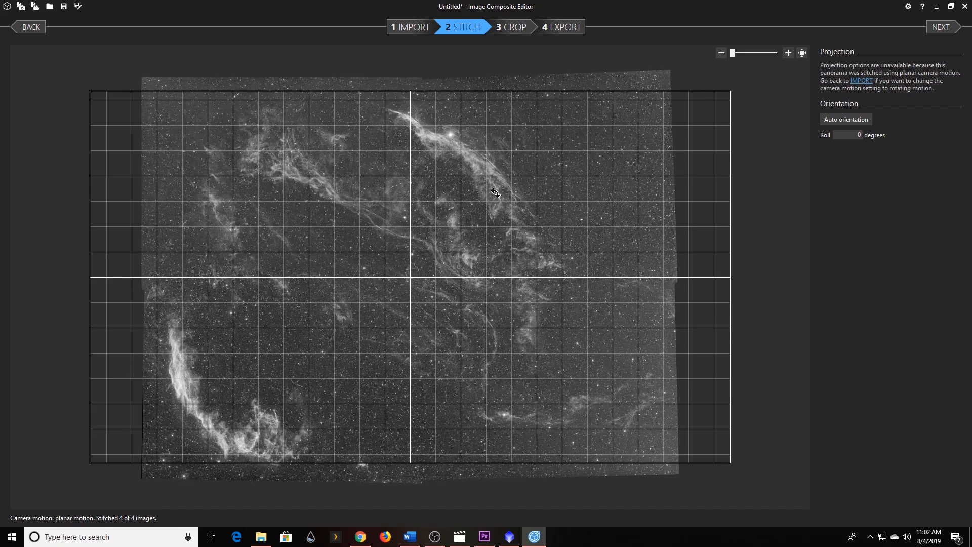
scroll(497, 209, "up", 2)
scroll(497, 209, "down", 4)
scroll(498, 208, "up", 1)
scroll(498, 208, "down", 2)
scroll(586, 165, "up", 1)
scroll(587, 165, "down", 1)
Crop the ragged panorama borders by about 49 pixels left, 81 top, 65 right and 61 bottom, and proceed to the export stage
left_click(514, 29)
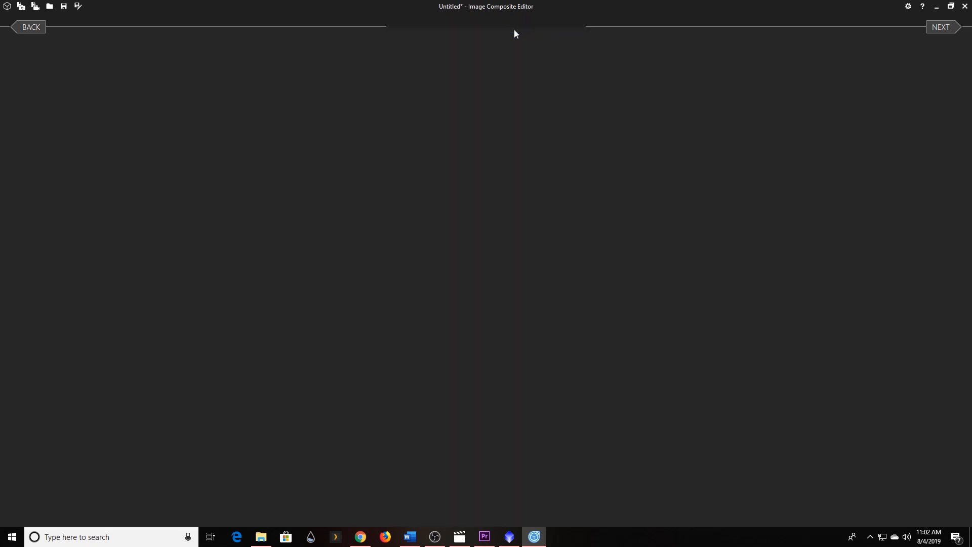
left_click_drag(411, 65, 410, 76)
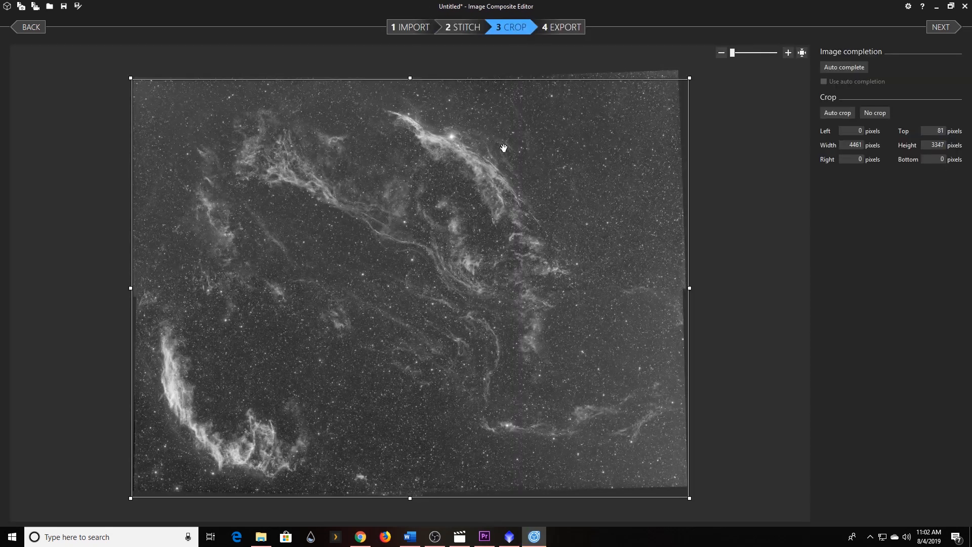
left_click_drag(690, 286, 682, 286)
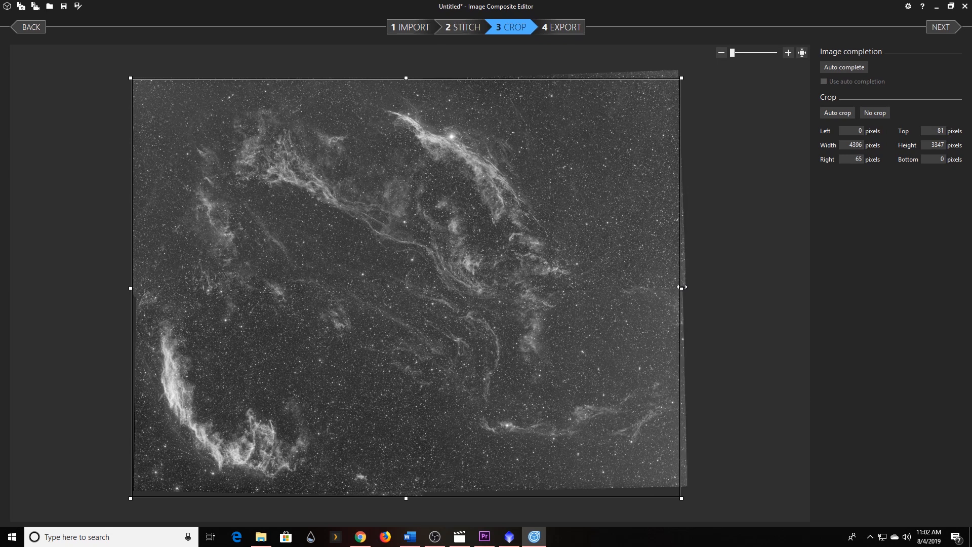
left_click_drag(408, 498, 408, 490)
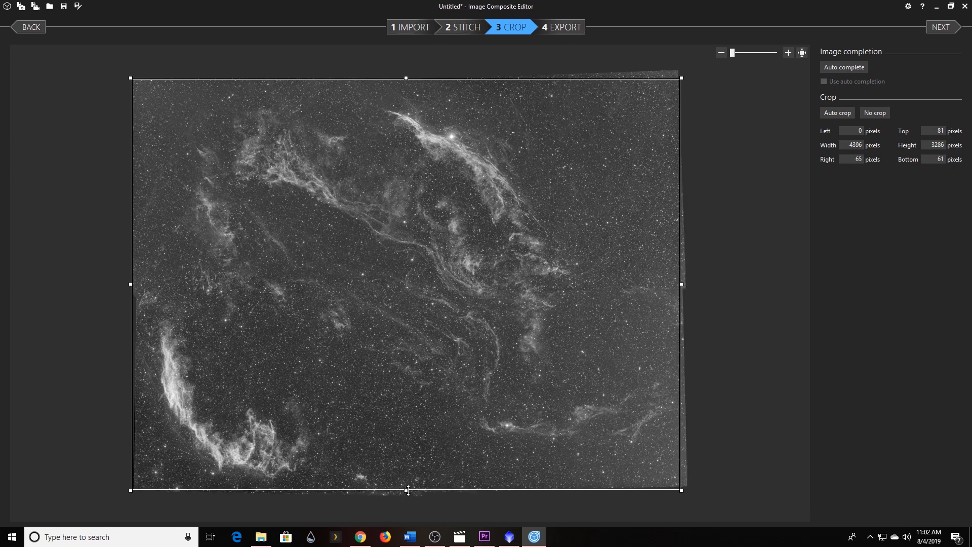
left_click_drag(130, 284, 135, 284)
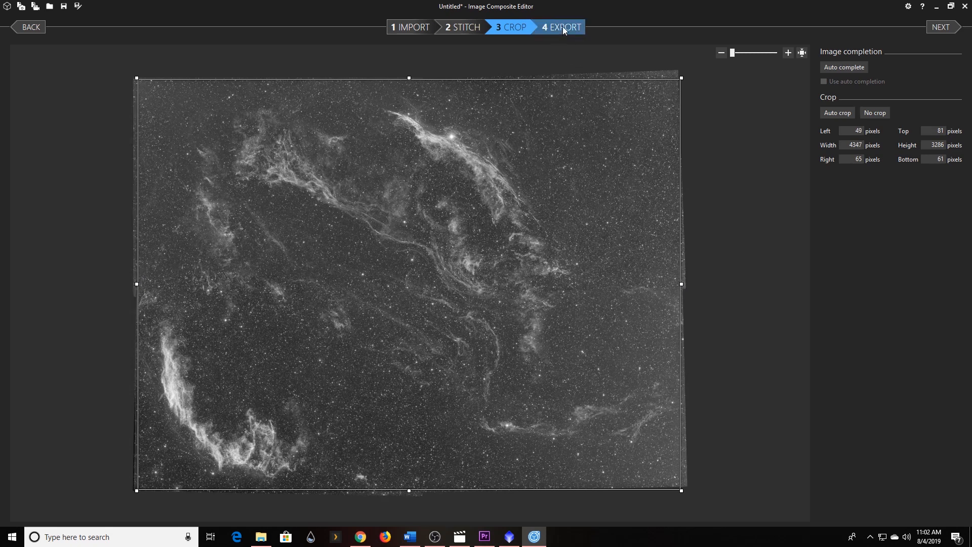
left_click(788, 53)
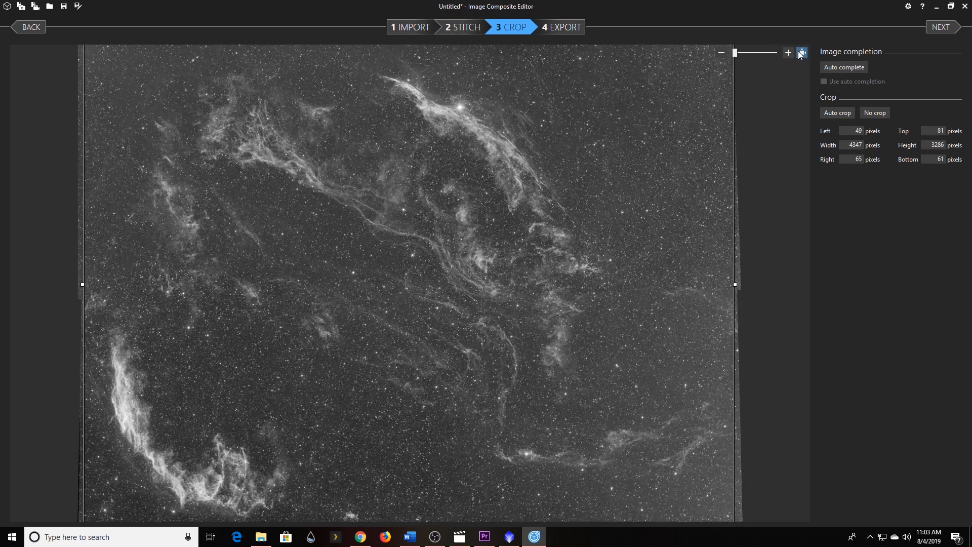
left_click(721, 53)
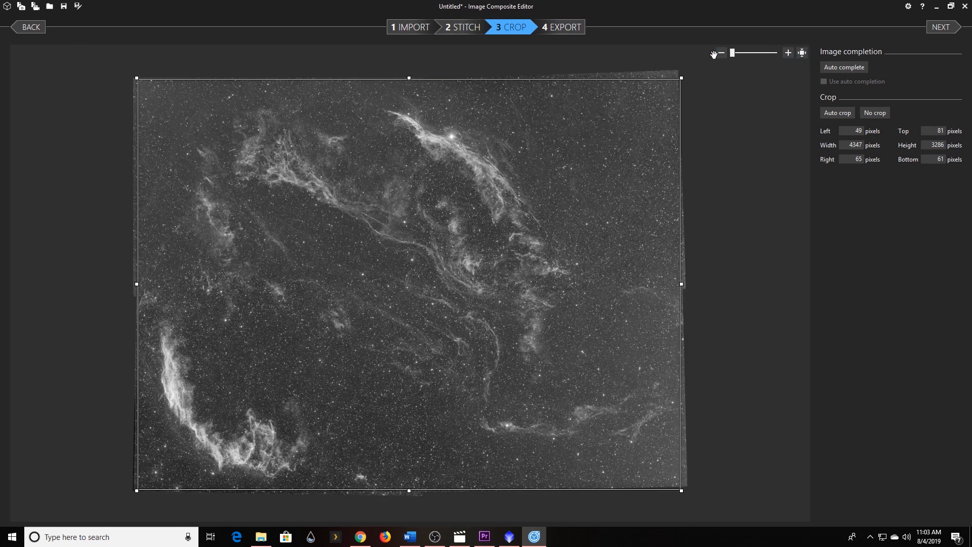
left_click(558, 27)
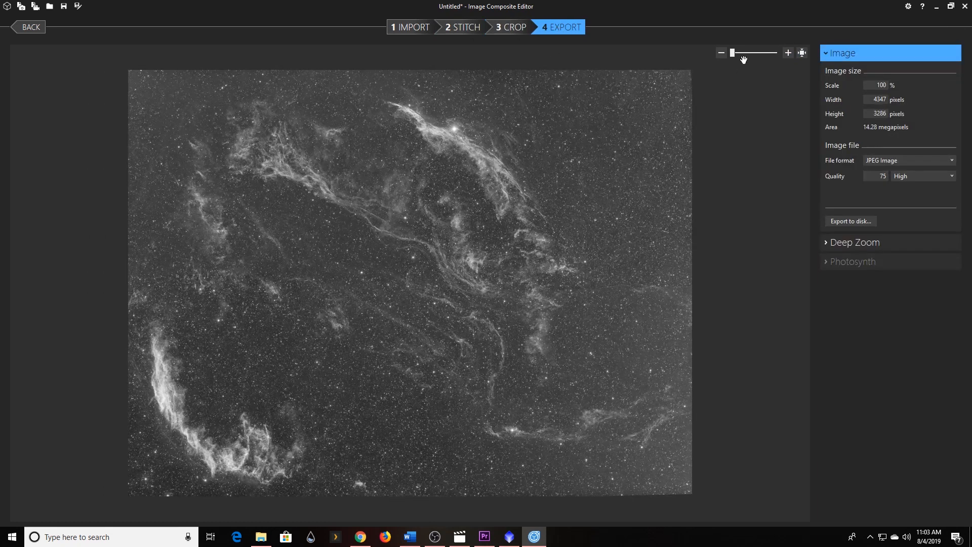
Examine the cropped panorama up close from the bright upper arc down to the panel seam near the left edge for stitching artifacts
left_click(789, 52)
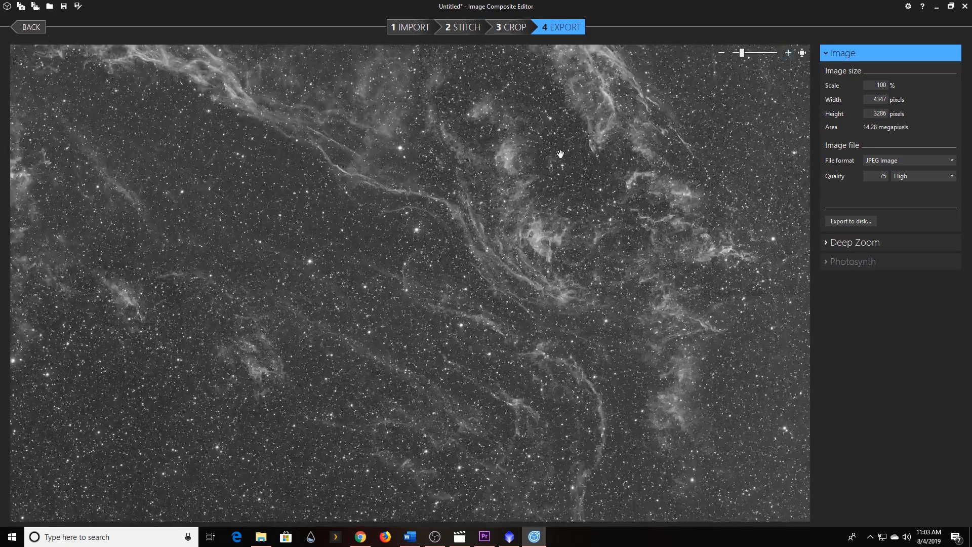
left_click(790, 54)
left_click_drag(457, 144, 361, 419)
left_click_drag(354, 119, 307, 315)
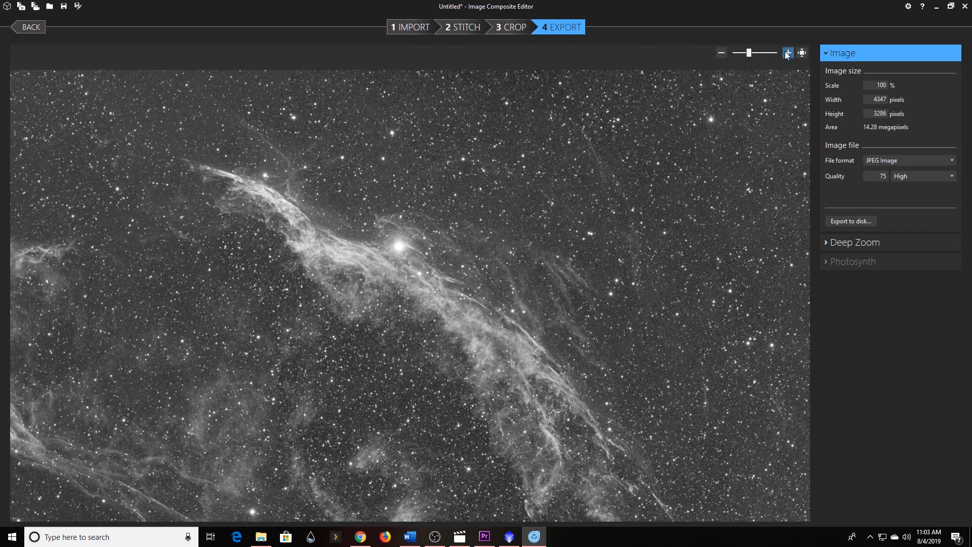
left_click(788, 54)
left_click_drag(216, 130, 315, 256)
left_click_drag(113, 184, 302, 207)
left_click_drag(166, 330, 323, 198)
left_click_drag(161, 383, 437, 152)
left_click_drag(194, 419, 368, 166)
left_click_drag(207, 349, 491, 130)
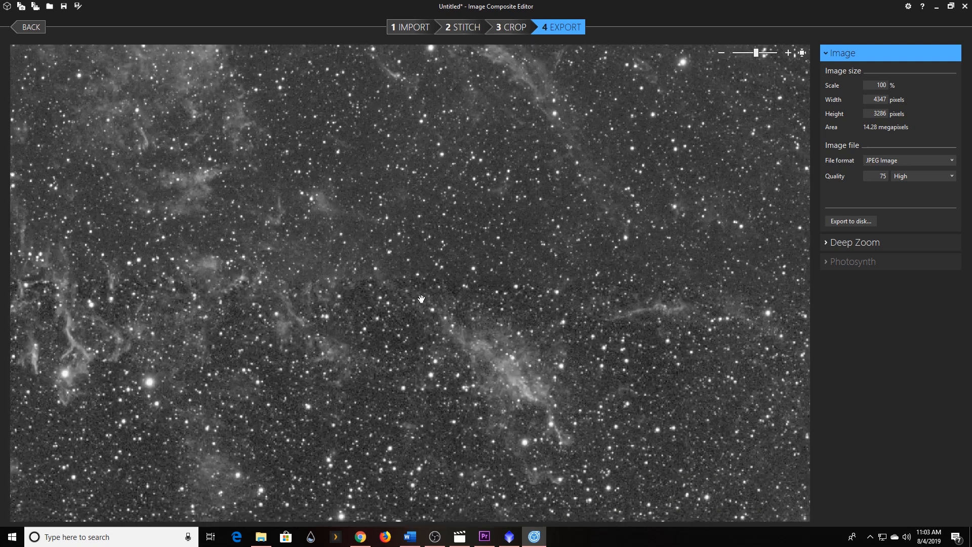
left_click_drag(254, 279, 335, 283)
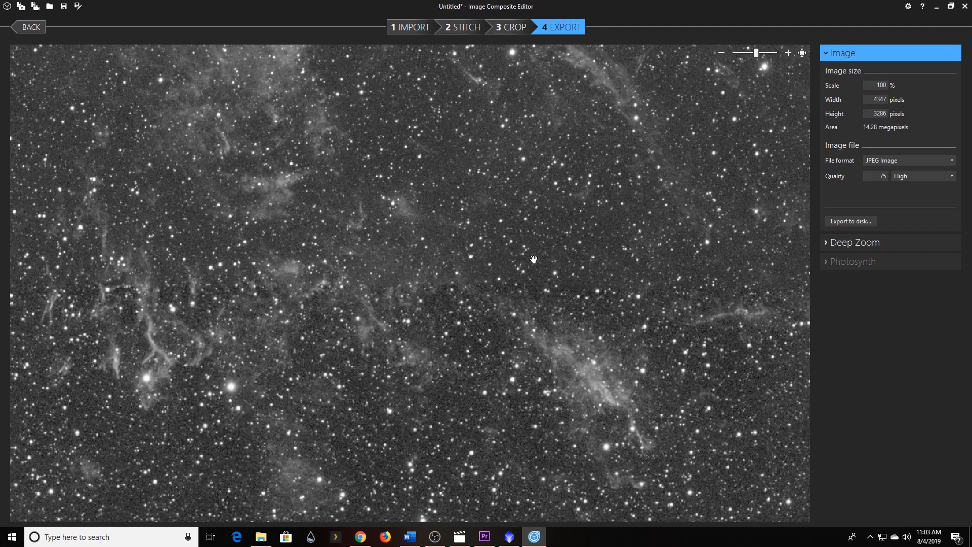
Inspect the lower-centre filaments and the upper half of the panorama at moderate magnification, and return to the full view
left_click(726, 54)
left_click(726, 55)
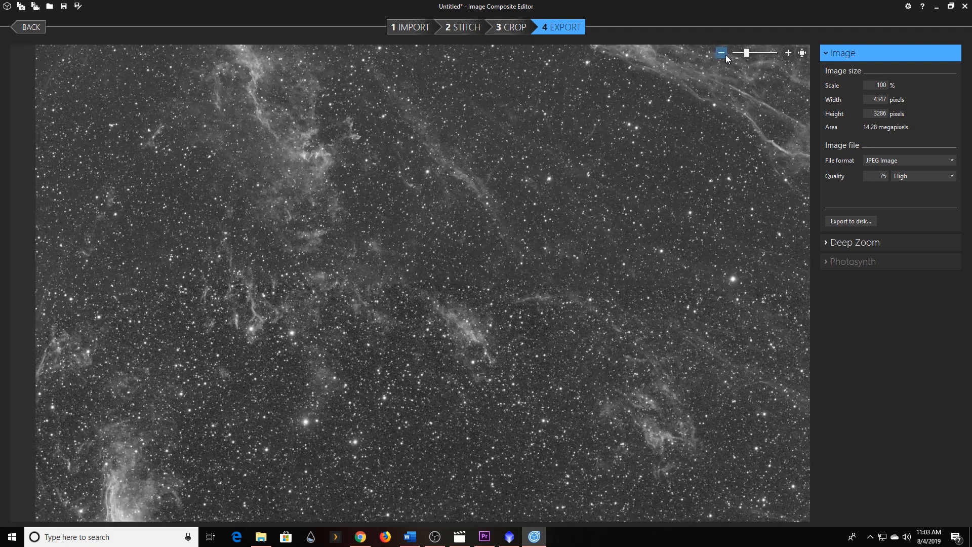
left_click(722, 54)
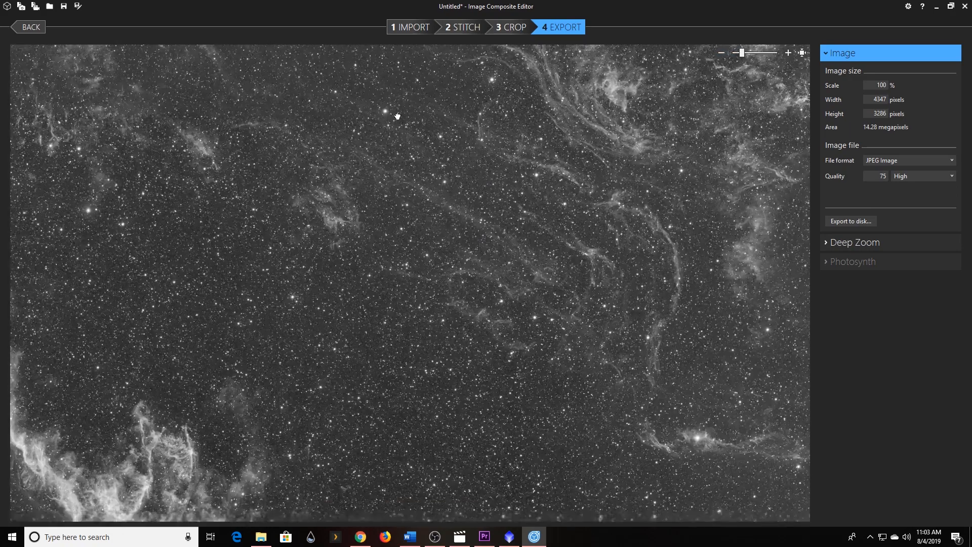
left_click_drag(483, 248, 395, 169)
left_click_drag(593, 318, 286, 274)
left_click_drag(616, 178, 518, 348)
left_click_drag(553, 152, 599, 359)
left_click_drag(622, 155, 597, 337)
left_click_drag(330, 284, 538, 285)
left_click_drag(420, 295, 453, 286)
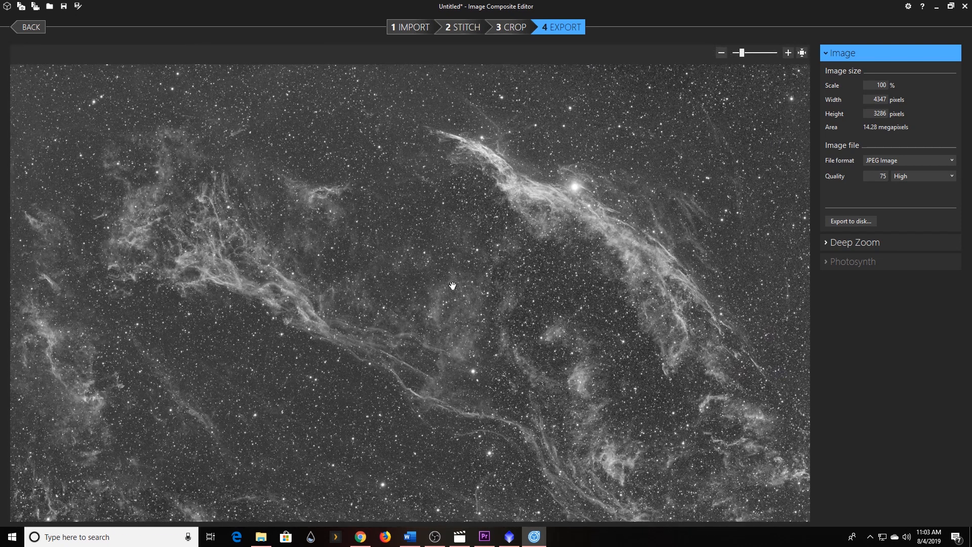
left_click(722, 55)
left_click(722, 54)
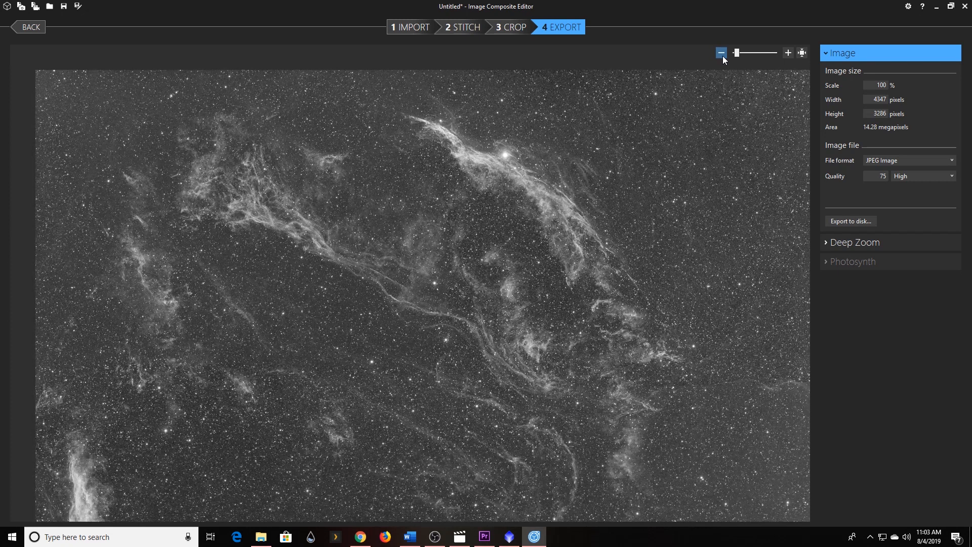
left_click(722, 55)
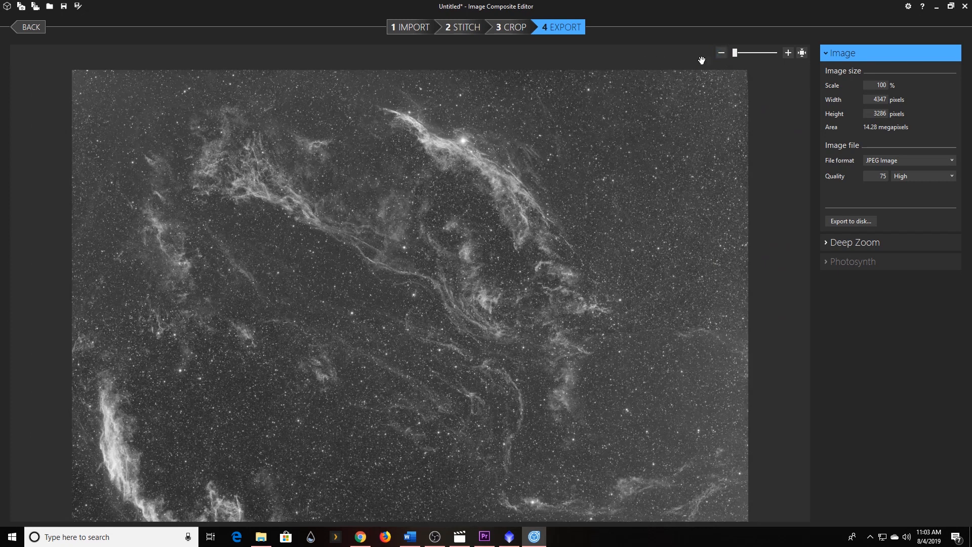
left_click(723, 54)
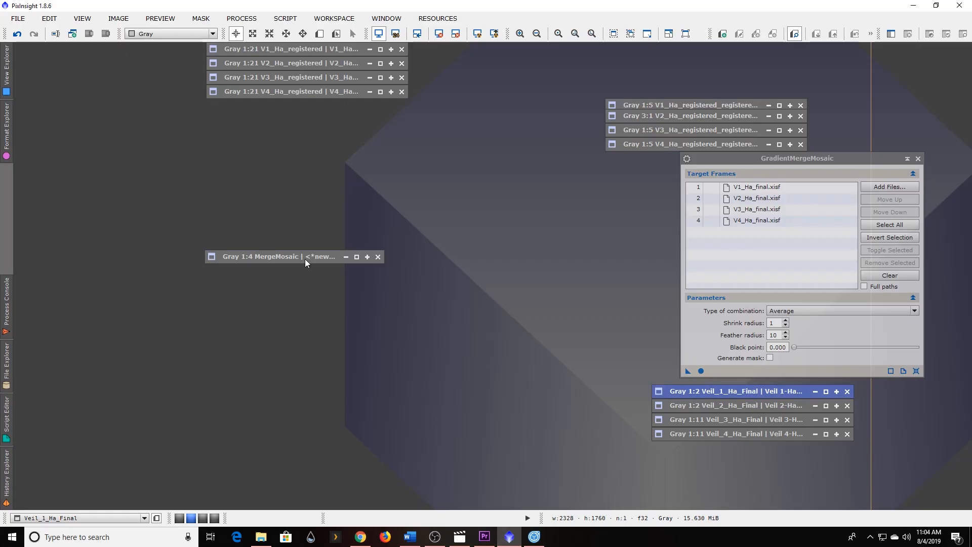
Switch to PixInsight, restore the MergeMosaic image and compare it with the Image Composite Editor panorama, ending in Image Composite Editor
double_click(305, 258)
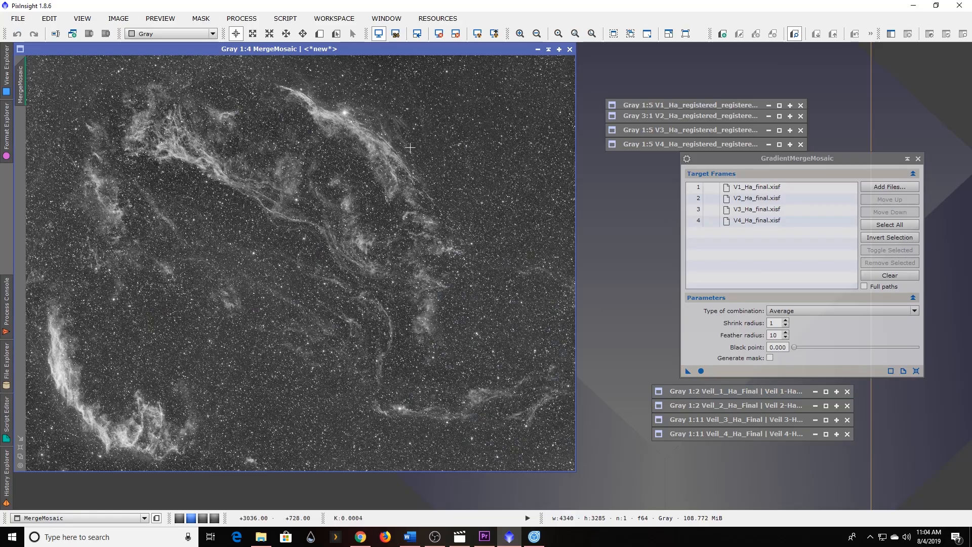
left_click(535, 537)
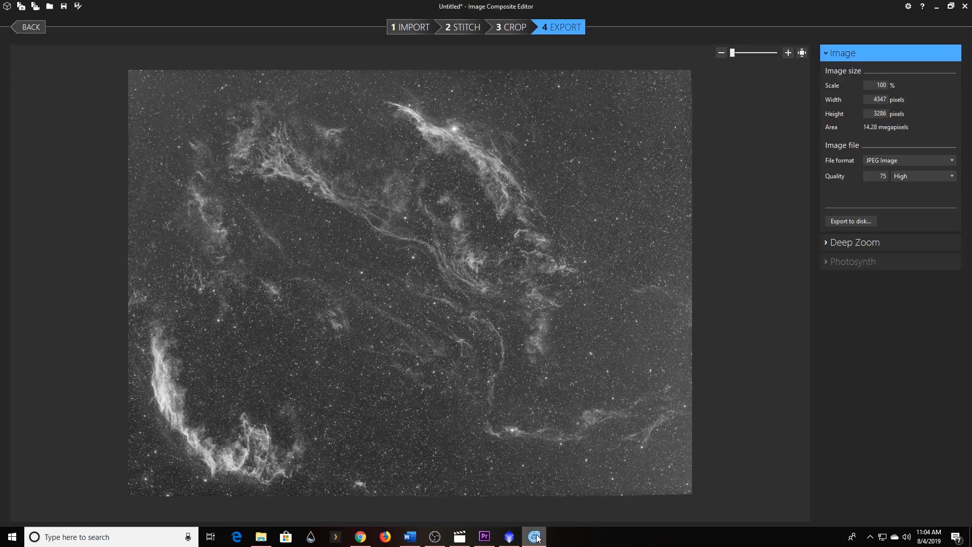
left_click(538, 537)
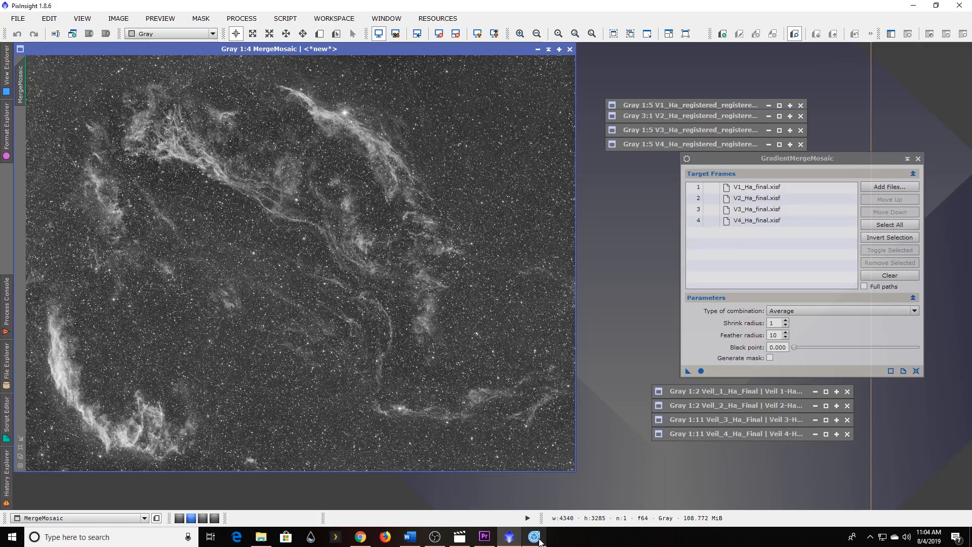
left_click(539, 539)
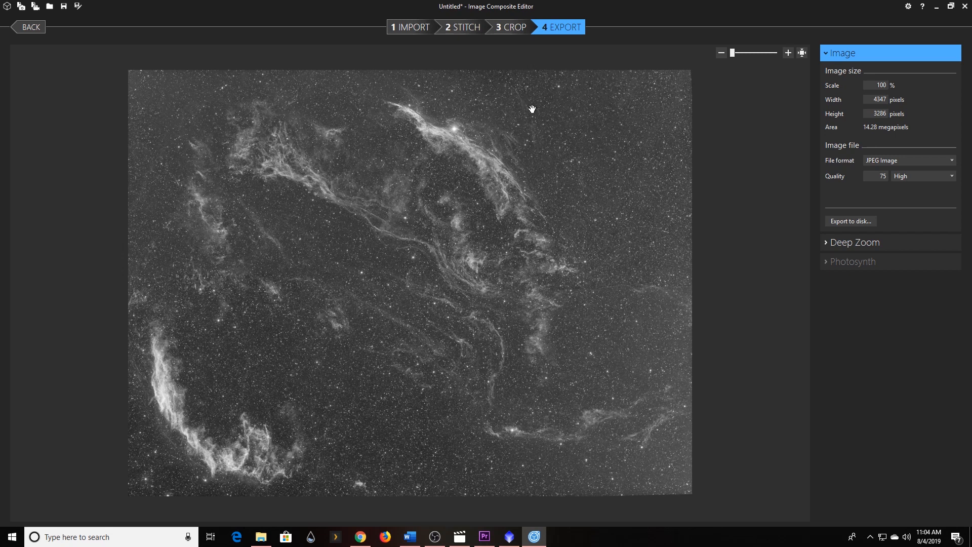
Export the panorama as a TIFF image with alpha channel, named Veil 1-Ha-Final_stitch.tiff, into the Video Test Finals folder
left_click(950, 161)
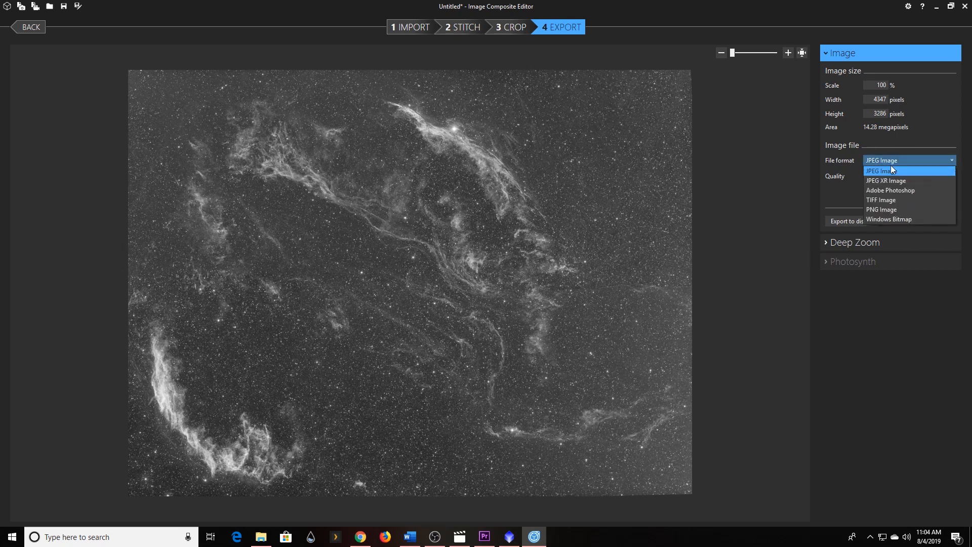
left_click(887, 200)
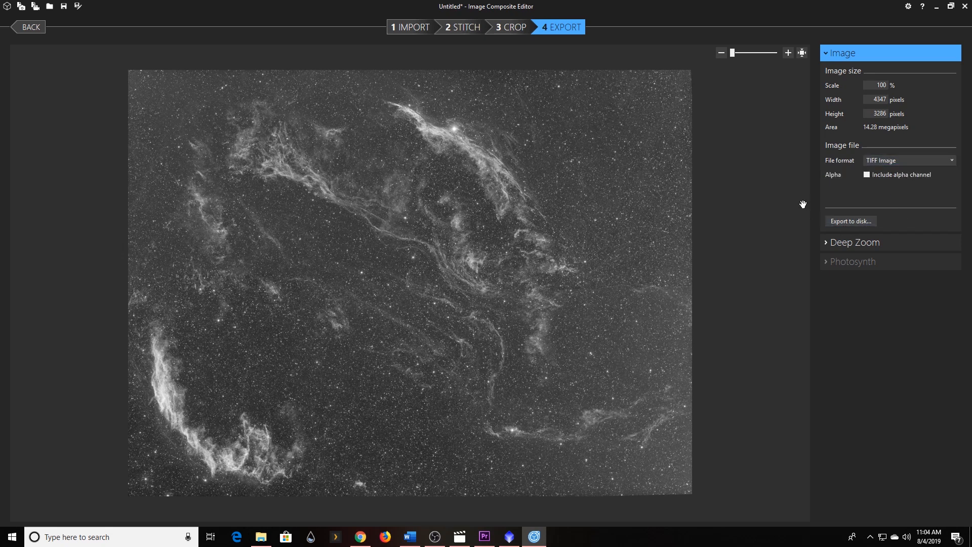
left_click(867, 175)
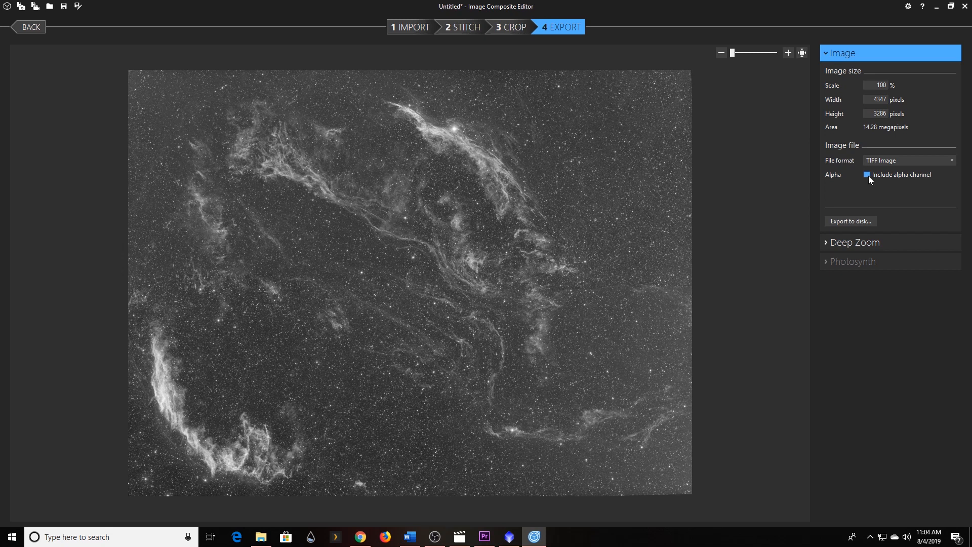
left_click(850, 221)
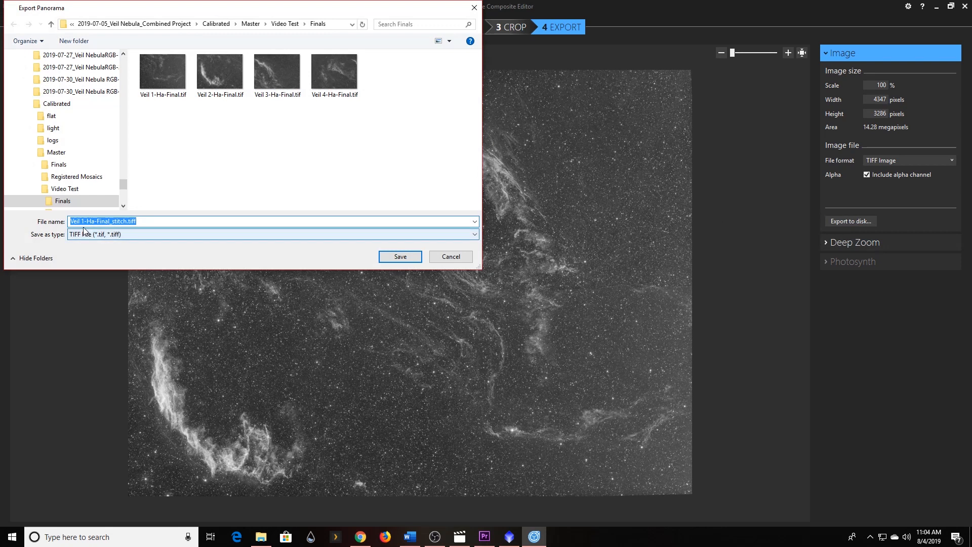
left_click(412, 260)
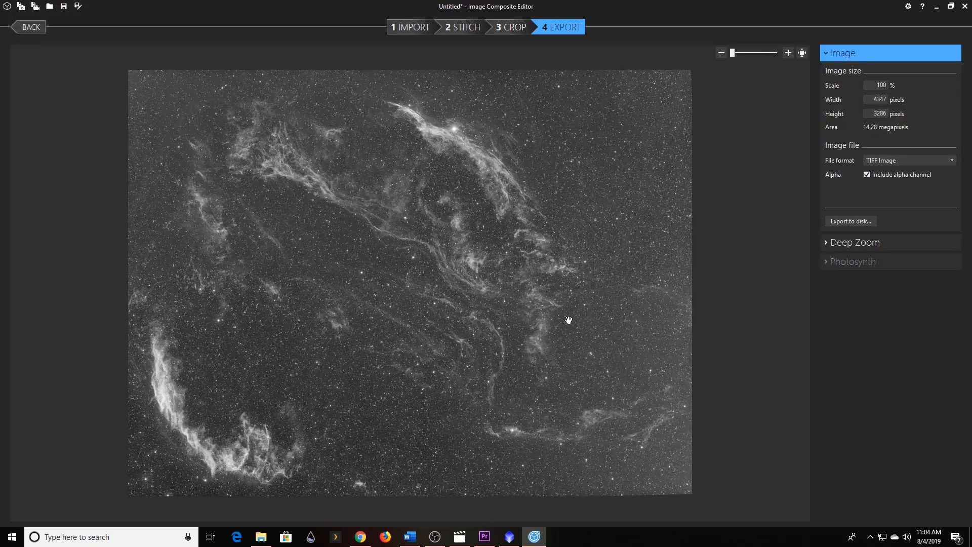
Switch to PixInsight, collapse the MergeMosaic image and open Veil 1-Ha-Final_stitch.tiff from the Video Test Finals folder
left_click(509, 537)
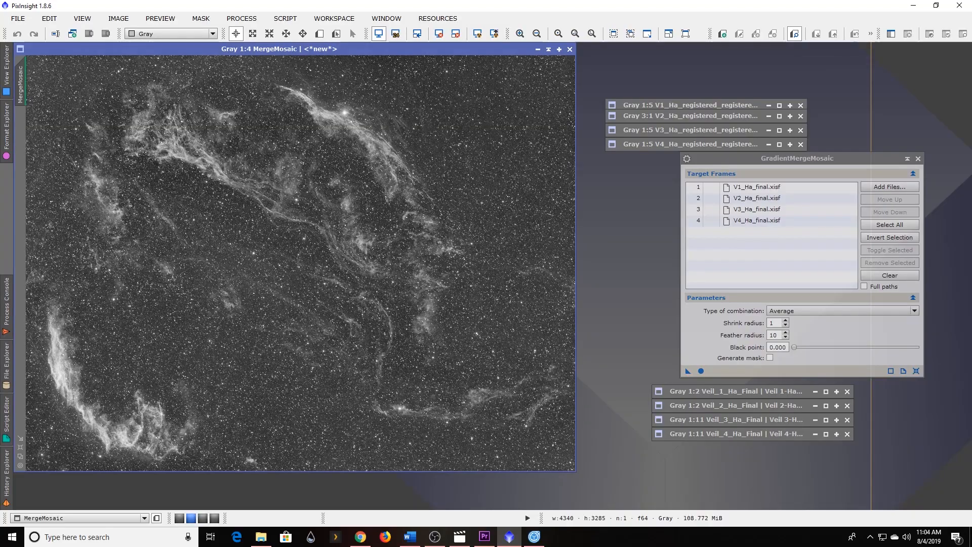
left_click(549, 49)
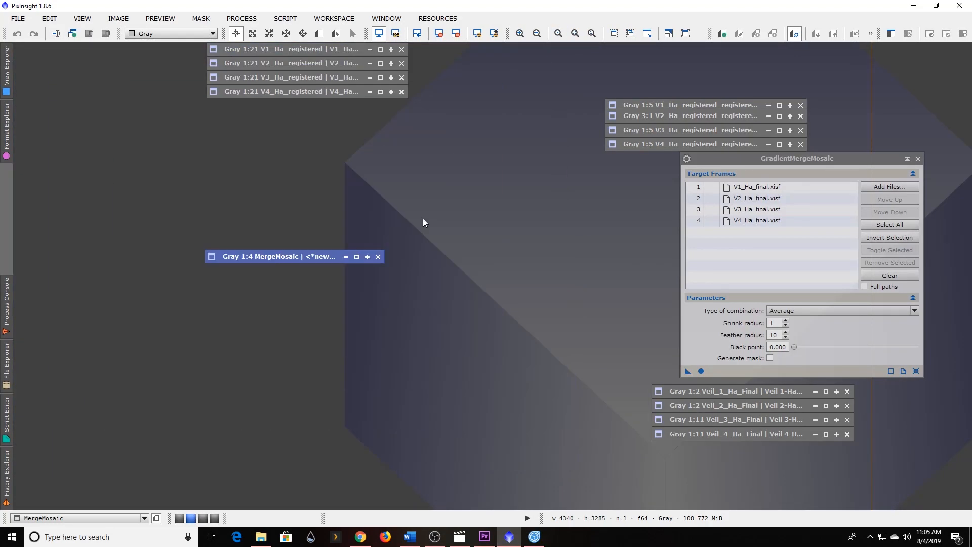
double_click(312, 160)
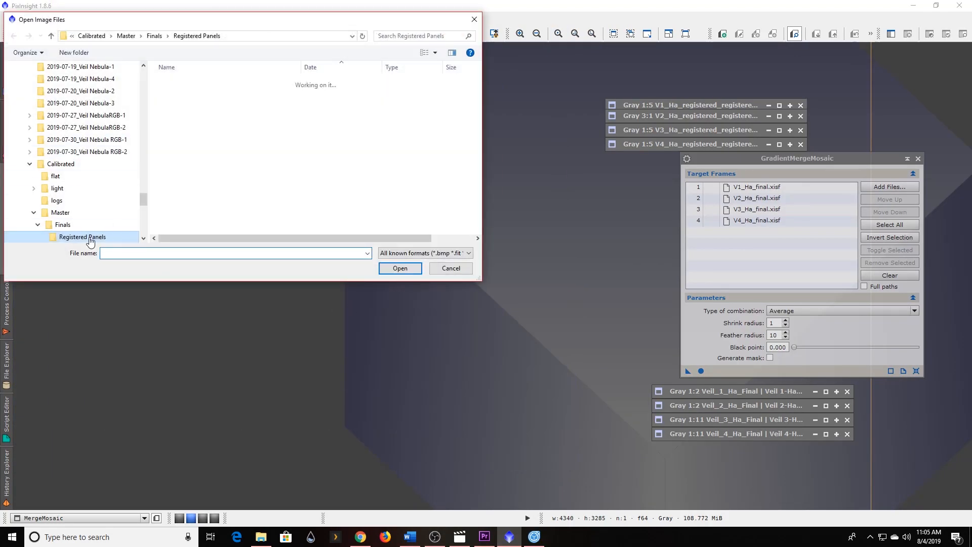
scroll(57, 221, "down", 2)
left_click(68, 200)
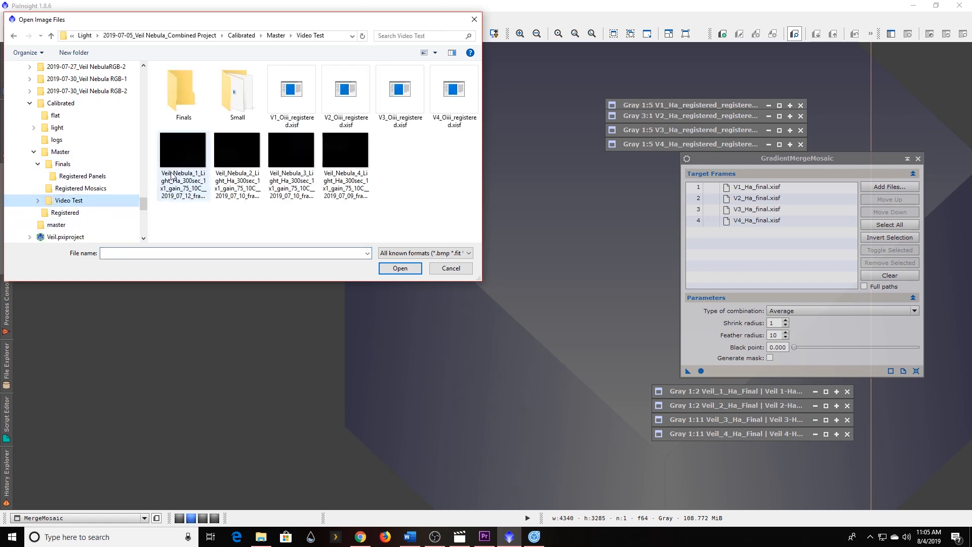
double_click(179, 81)
left_click(440, 159)
double_click(439, 159)
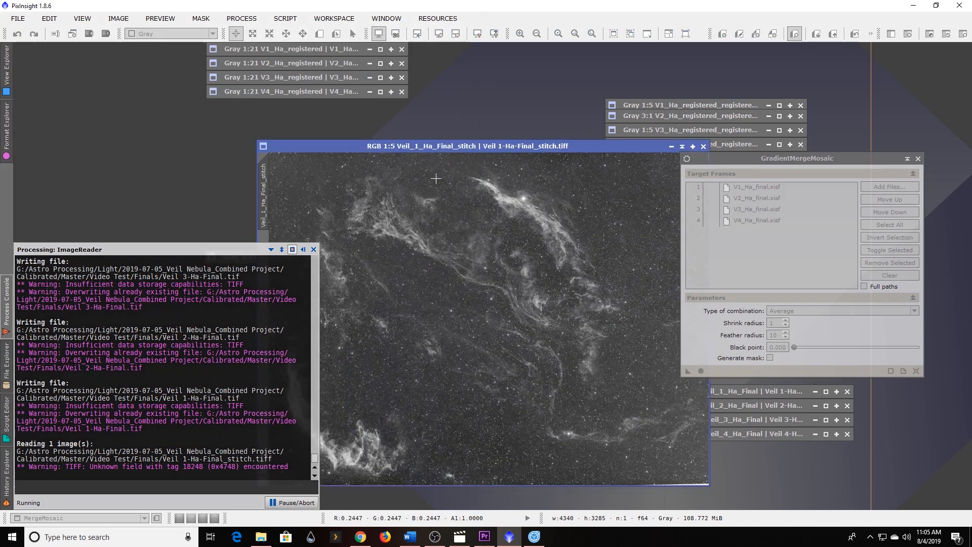
Arrange the stitched TIFF and the MergeMosaic image side by side at 1:5 zoom, with MergeMosaic on the left
left_click_drag(433, 145, 229, 87)
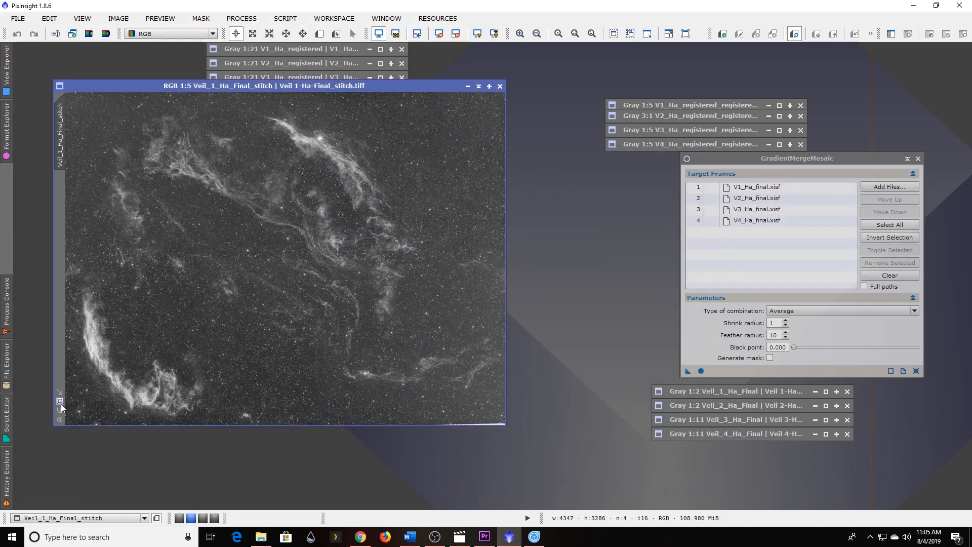
left_click(61, 403)
left_click_drag(231, 86, 191, 49)
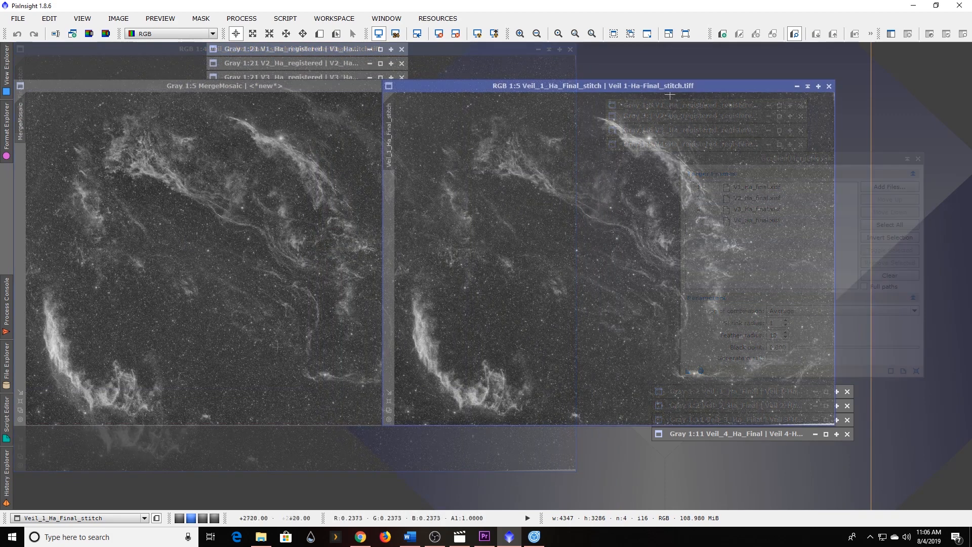
left_click_drag(674, 86, 752, 85)
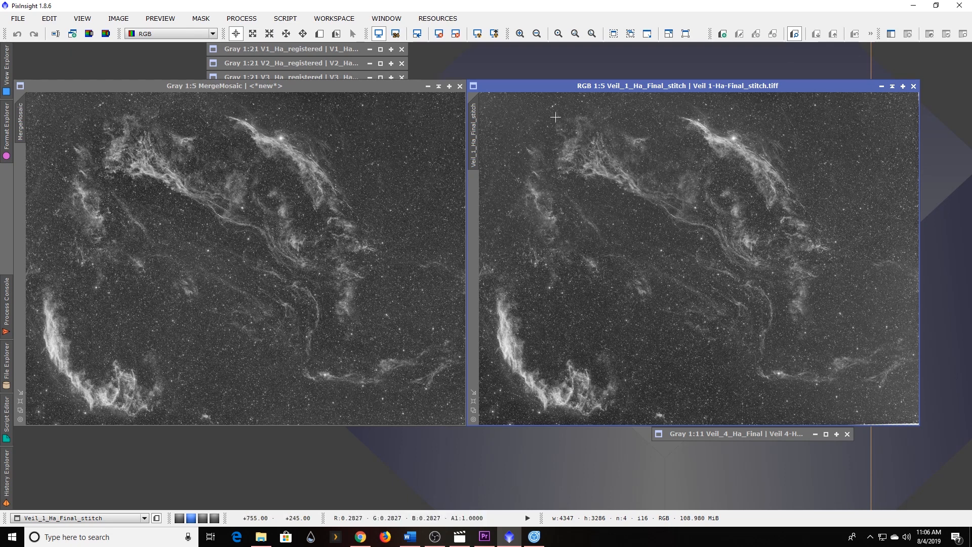
Compare the two mosaics by overlaying the stitched image on MergeMosaic, separating them, and laying MergeMosaic exactly over the stitched image
left_click_drag(594, 87, 139, 86)
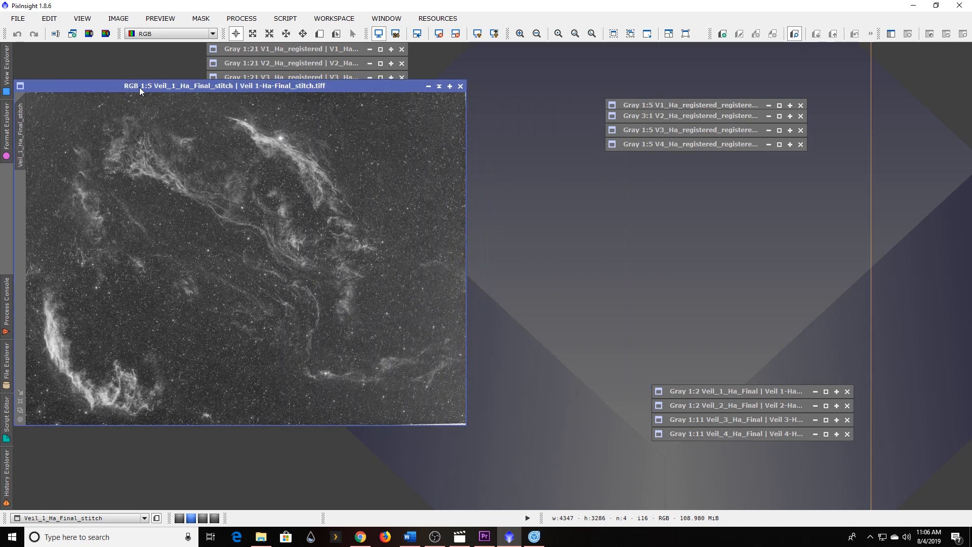
left_click_drag(139, 87, 592, 87)
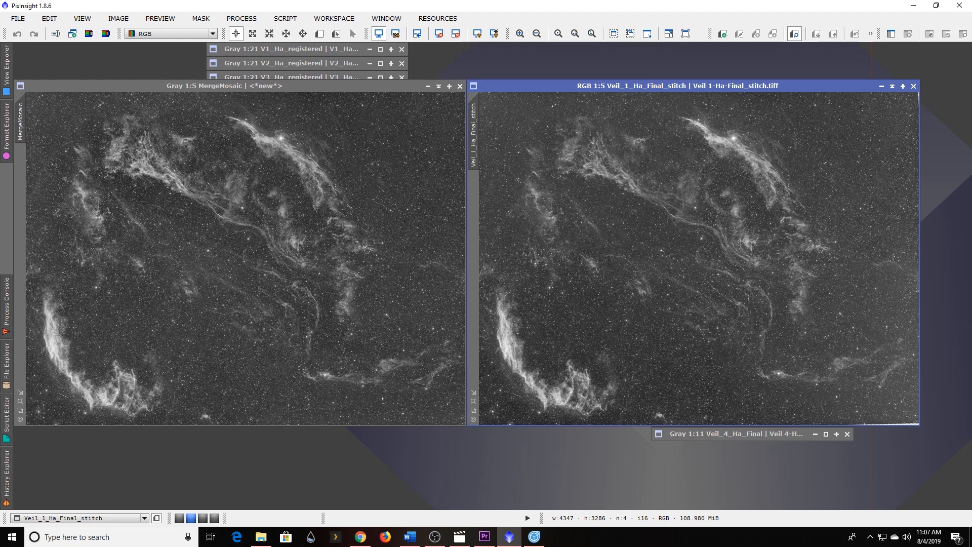
left_click_drag(413, 87, 865, 136)
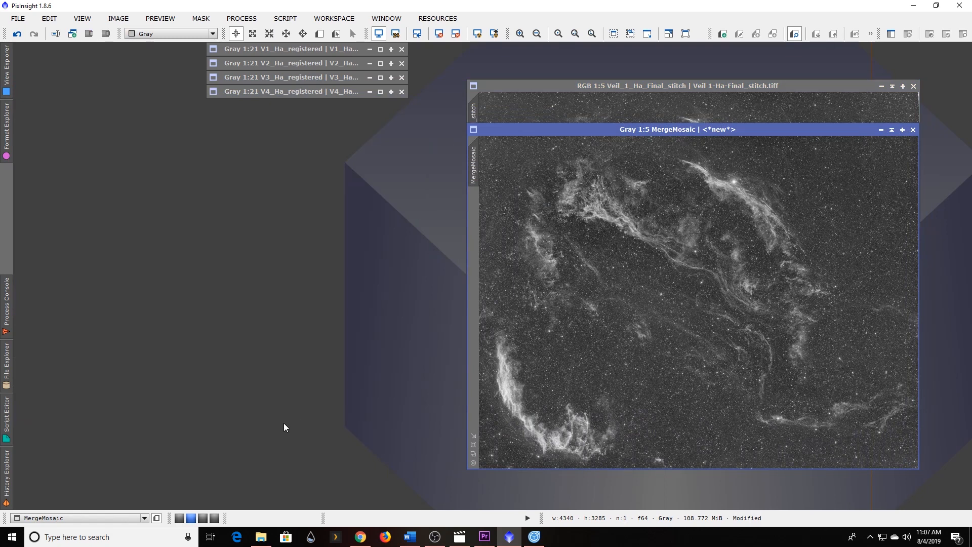
left_click_drag(527, 128, 523, 89)
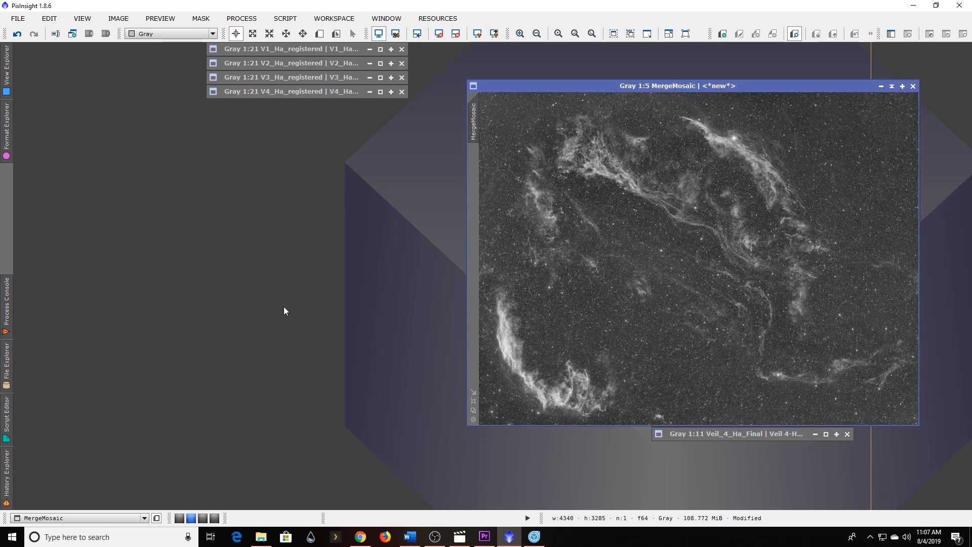